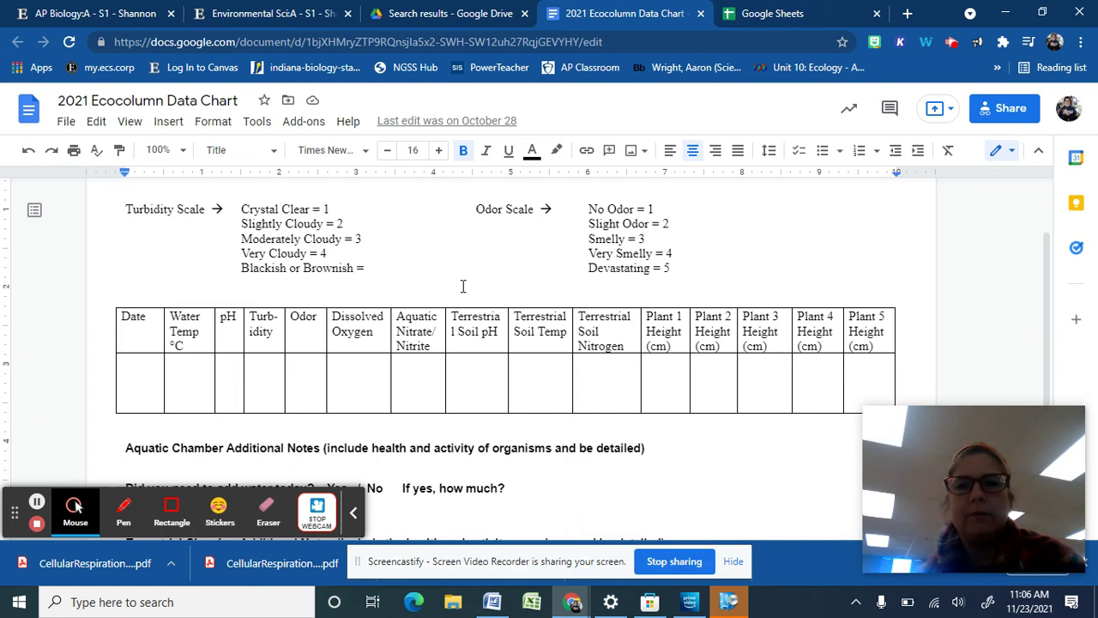
Step: Review the Eco-column Data Collection chart: the turbidity and odor scales, and the plant height, terrestrial soil, nitrate/nitrite and dissolved oxygen columns
{"action": "scroll", "coordinate": [592, 262], "scroll_direction": "up", "scroll_amount": 2}
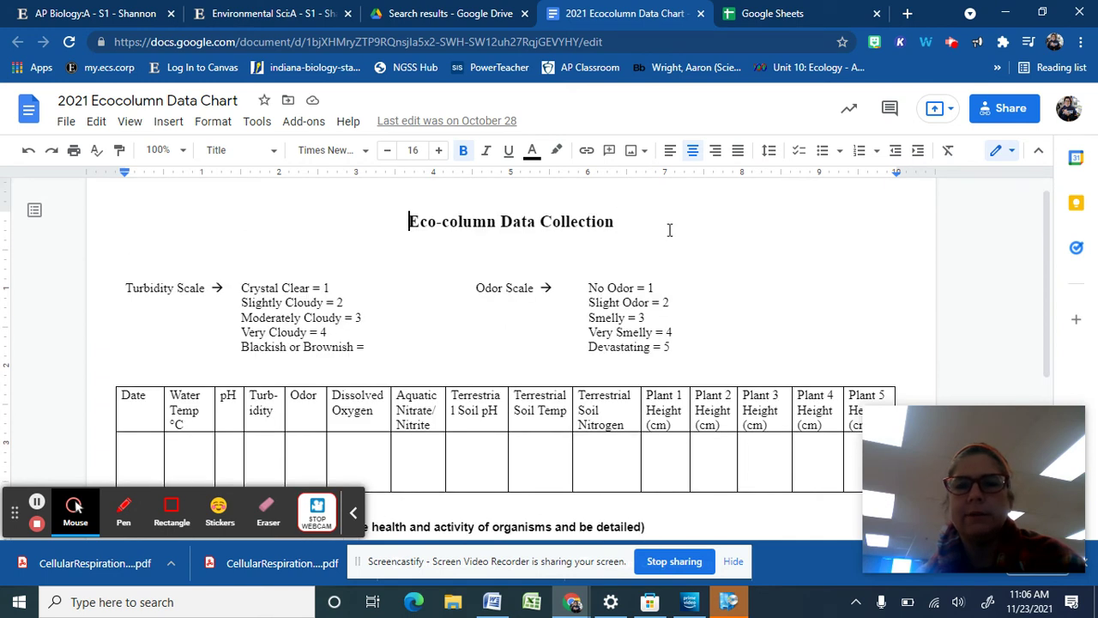
{"action": "scroll", "coordinate": [669, 230], "scroll_direction": "down", "scroll_amount": 1}
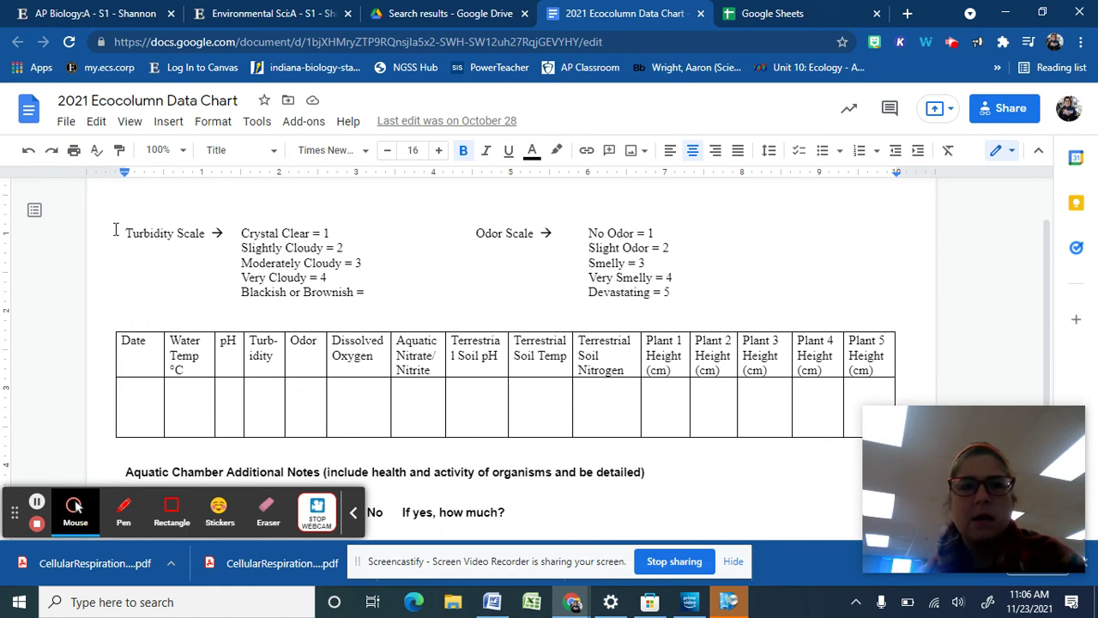
{"action": "scroll", "coordinate": [132, 241], "scroll_direction": "up", "scroll_amount": 1}
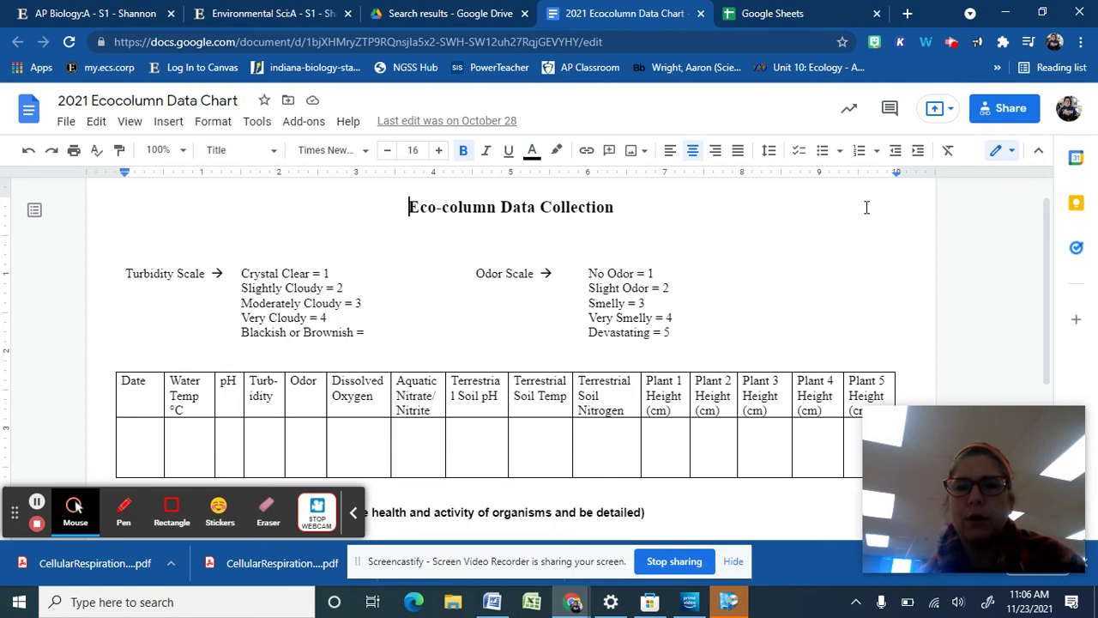
{"action": "scroll", "coordinate": [868, 234], "scroll_direction": "down", "scroll_amount": 3}
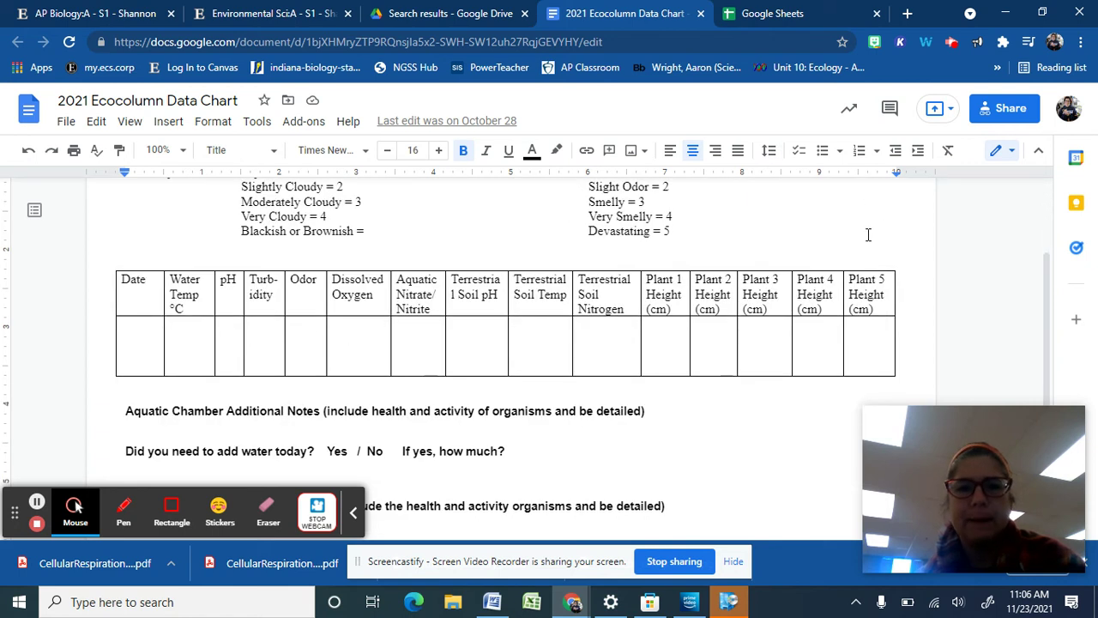
{"action": "scroll", "coordinate": [868, 234], "scroll_direction": "up", "scroll_amount": 1}
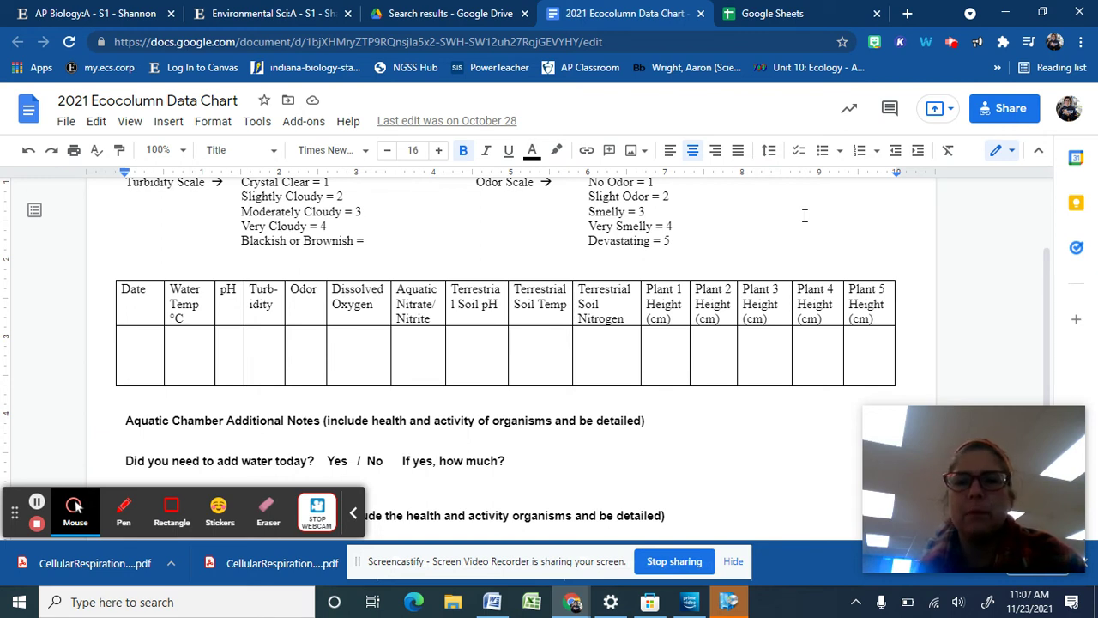
{"action": "left_click_drag", "start_coordinate": [642, 293], "coordinate": [861, 296]}
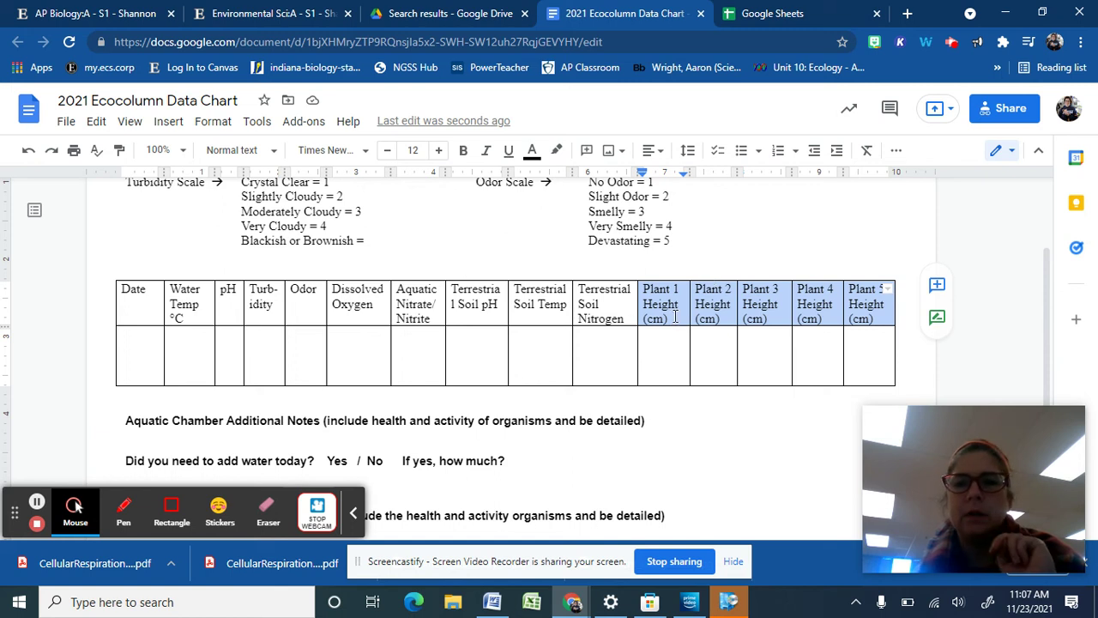
{"action": "left_click", "coordinate": [461, 313]}
{"action": "left_click", "coordinate": [405, 315]}
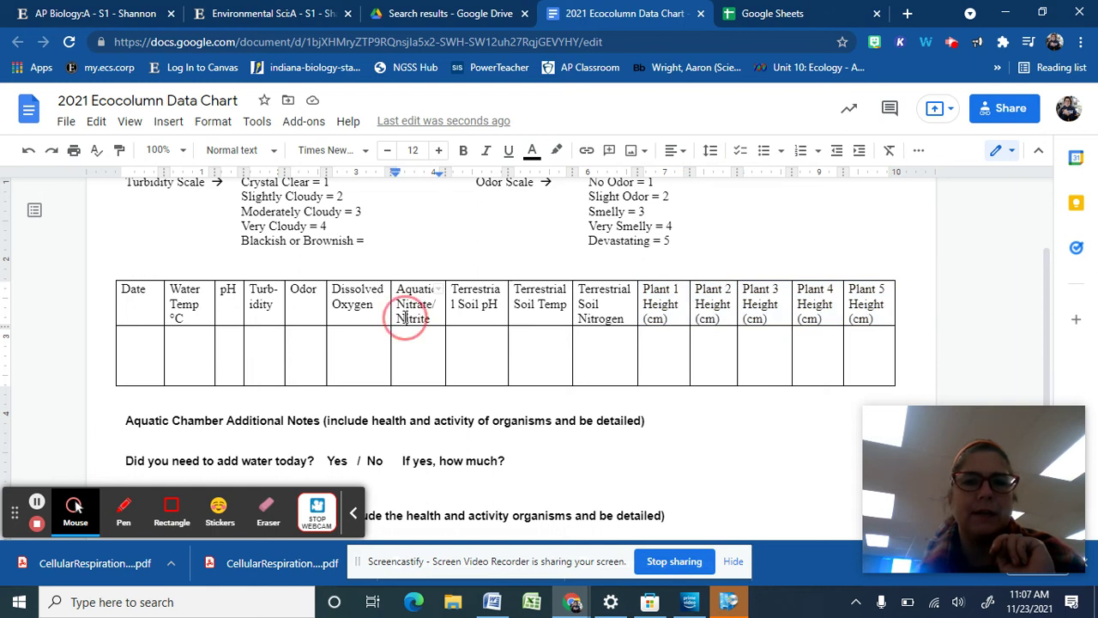
{"action": "left_click", "coordinate": [337, 290]}
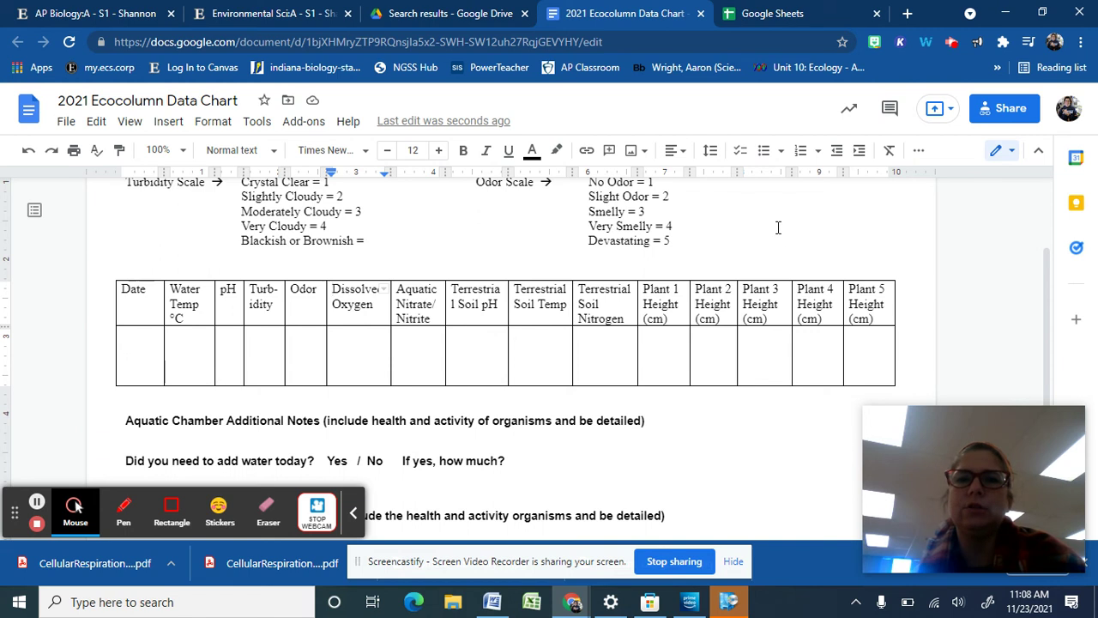
Step: Switch to Google Sheets, create a blank spreadsheet and start sharing it
{"action": "left_click", "coordinate": [822, 15]}
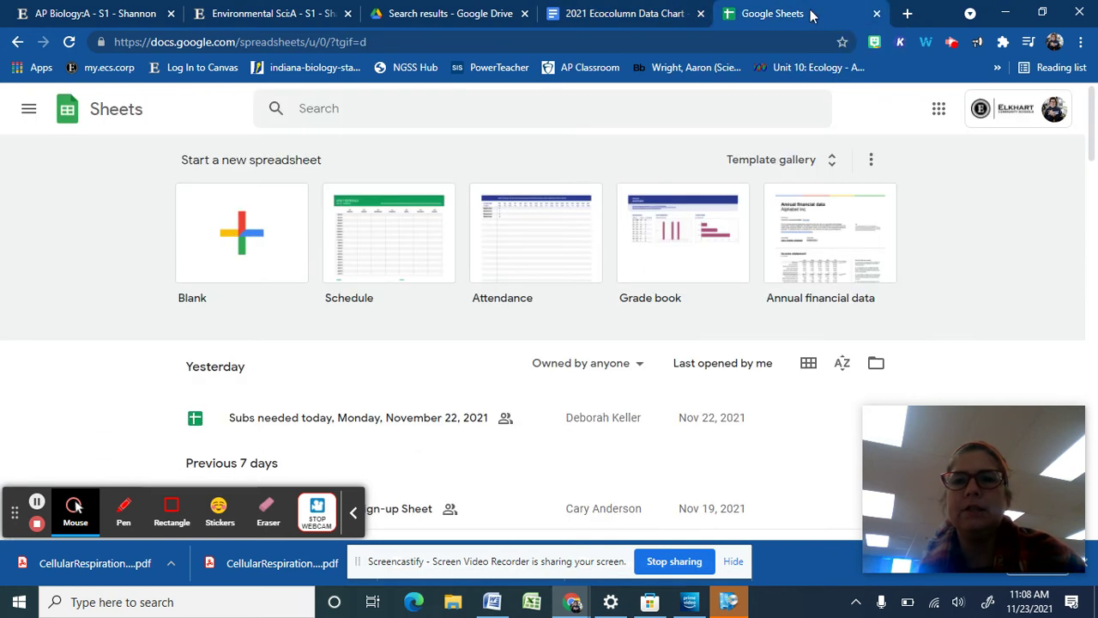
{"action": "left_click", "coordinate": [242, 243]}
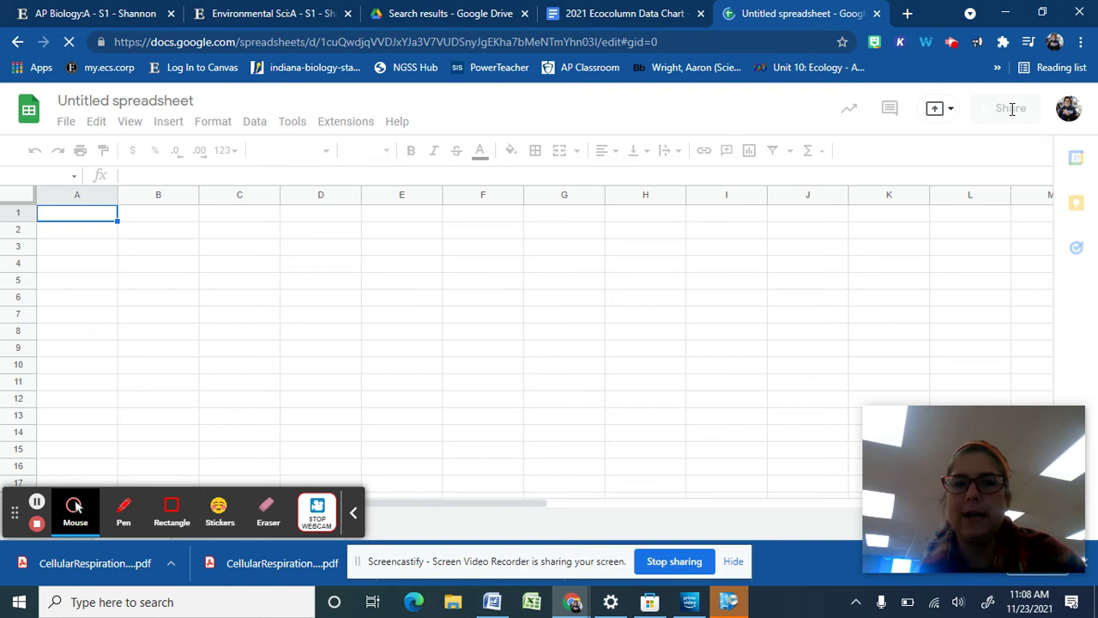
{"action": "left_click", "coordinate": [1012, 114]}
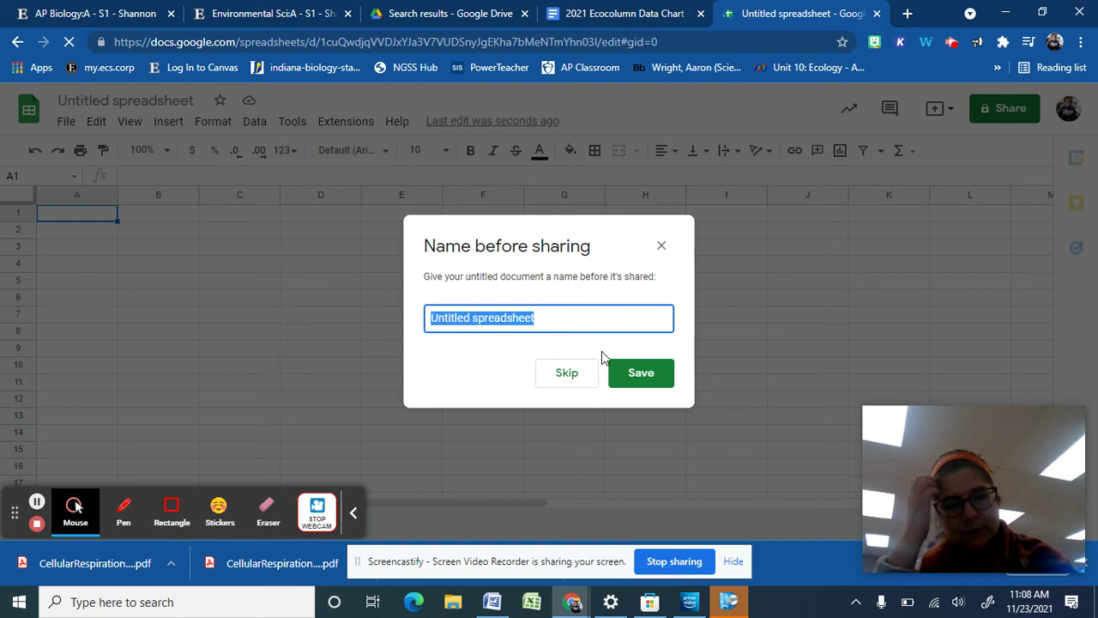
Step: Name the spreadsheet "Ecocolumn Data 3rd hour- Sample" and save the name
{"action": "type", "text": "Eco"}
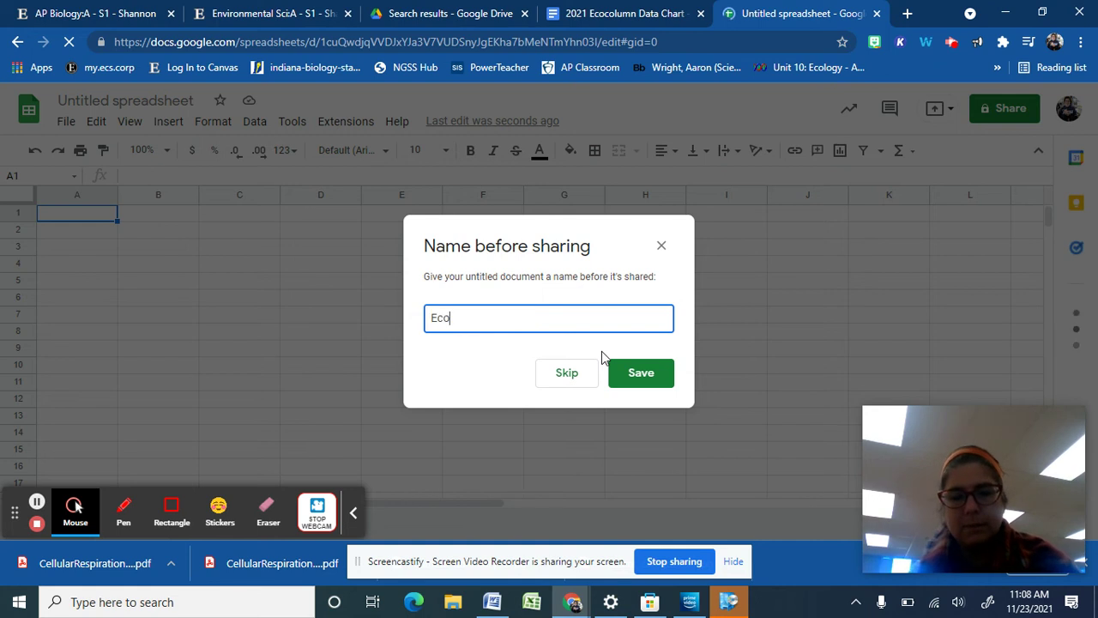
{"action": "type", "text": "colu"}
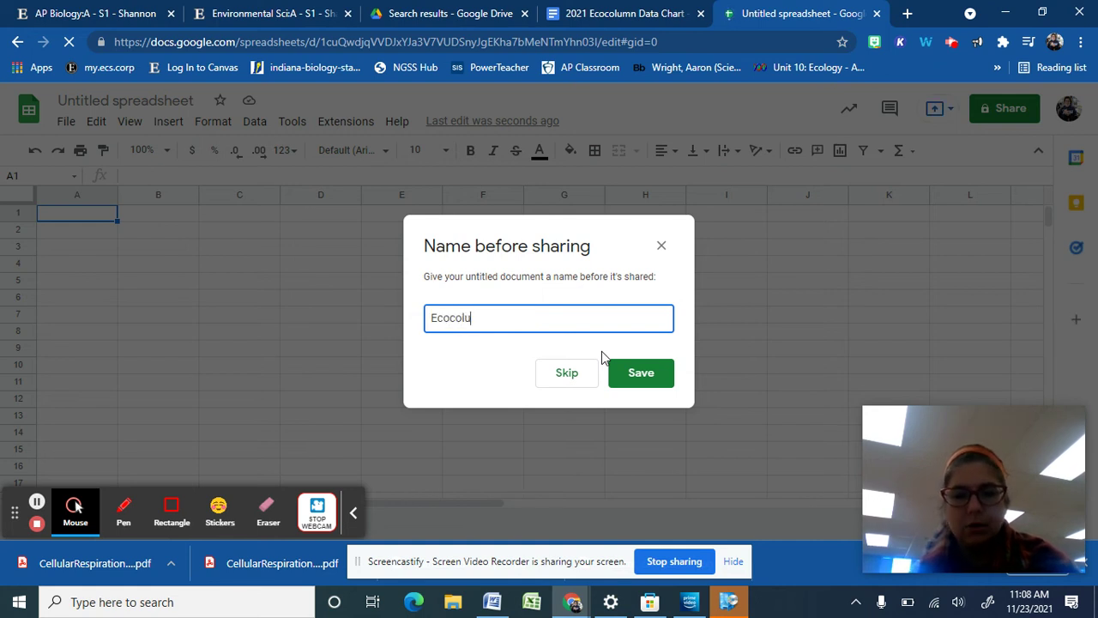
{"action": "type", "text": "mn Data 7th hou"}
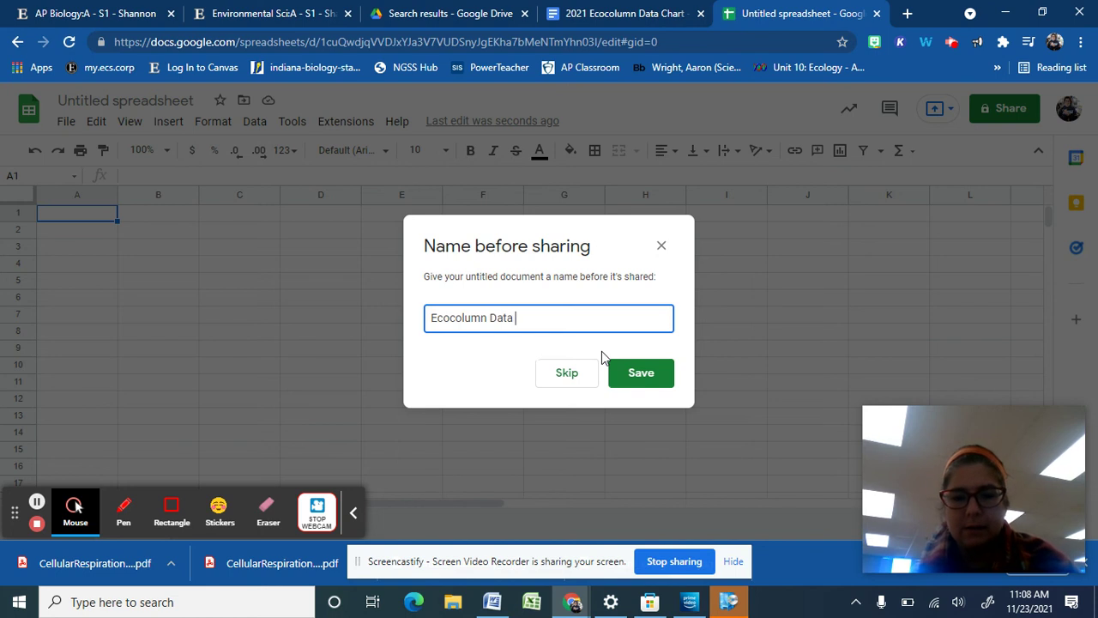
{"action": "key", "text": "BackSpace"}
{"action": "key", "text": "BackSpace"}
{"action": "key", "text": "BackSpace"}
{"action": "key", "text": "BackSpace"}
{"action": "key", "text": "BackSpace"}
{"action": "key", "text": "BackSpace"}
{"action": "key", "text": "BackSpace"}
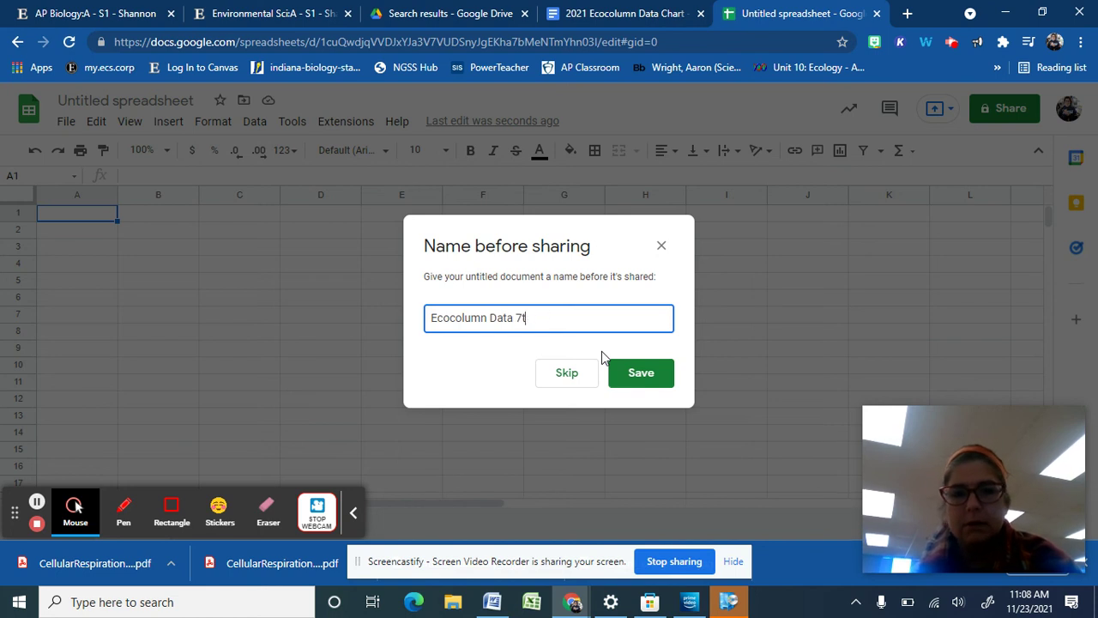
{"action": "type", "text": "3"}
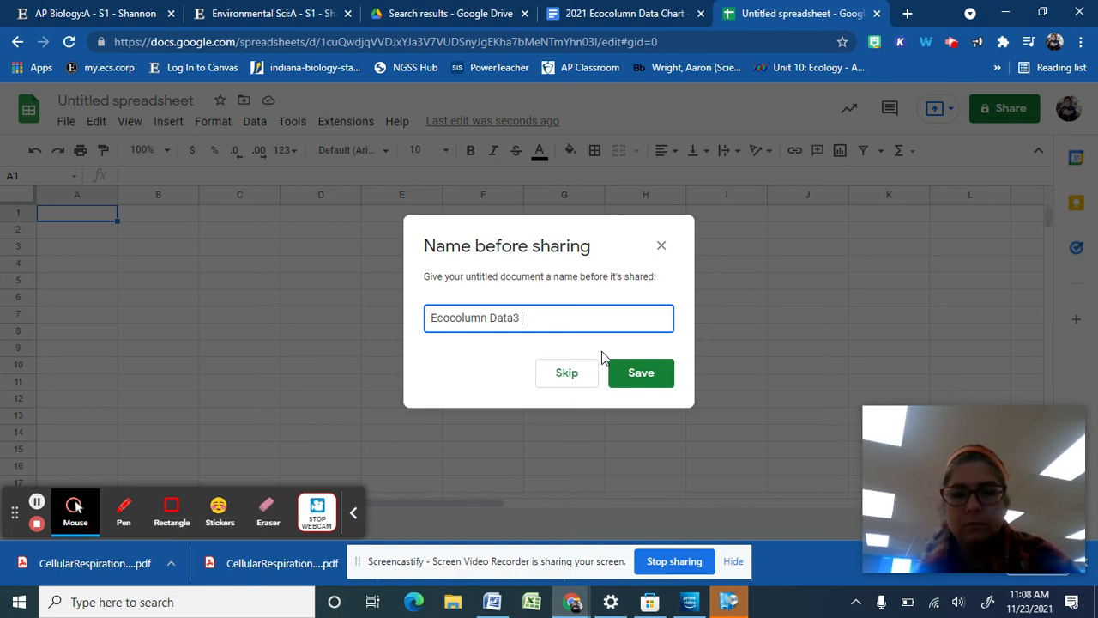
{"action": "key", "text": "BackSpace"}
{"action": "type", "text": "3rd ho"}
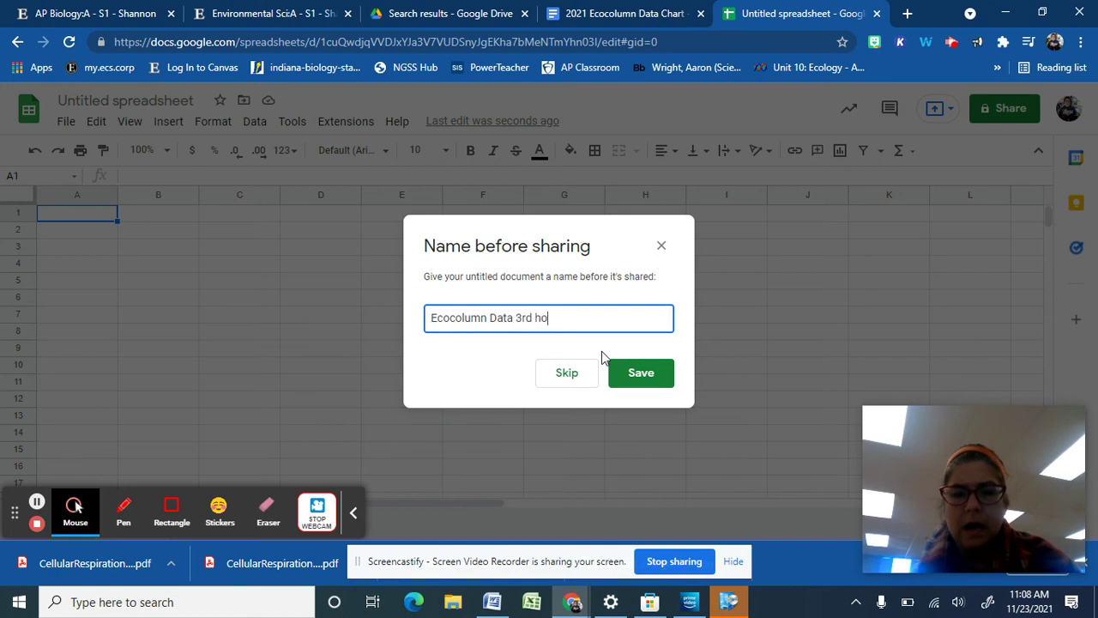
{"action": "type", "text": "ur- Sample"}
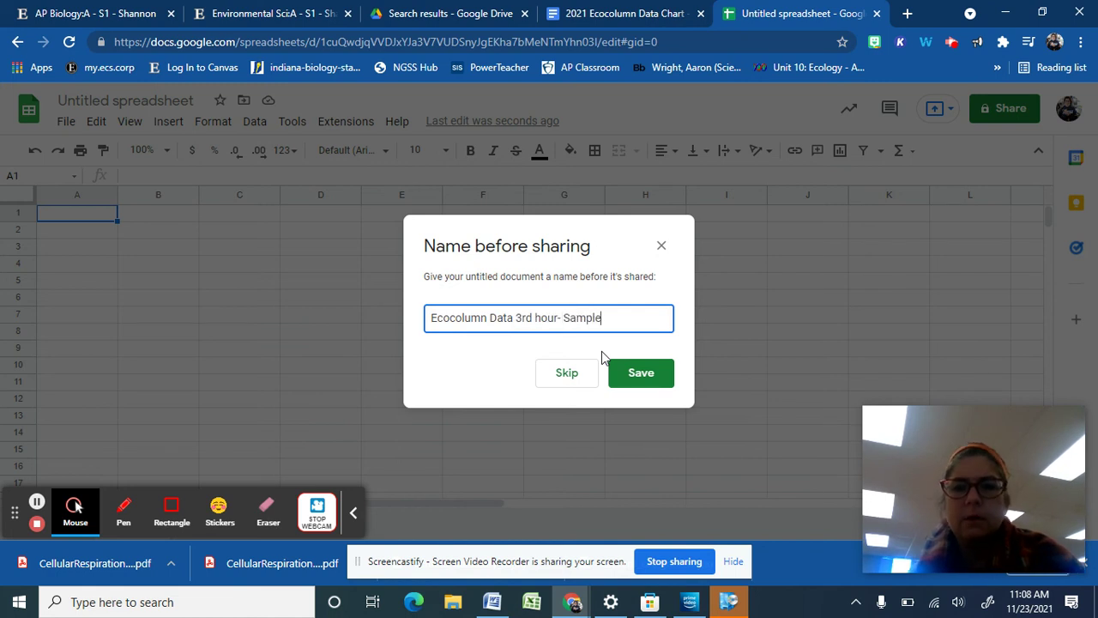
{"action": "left_click", "coordinate": [635, 374]}
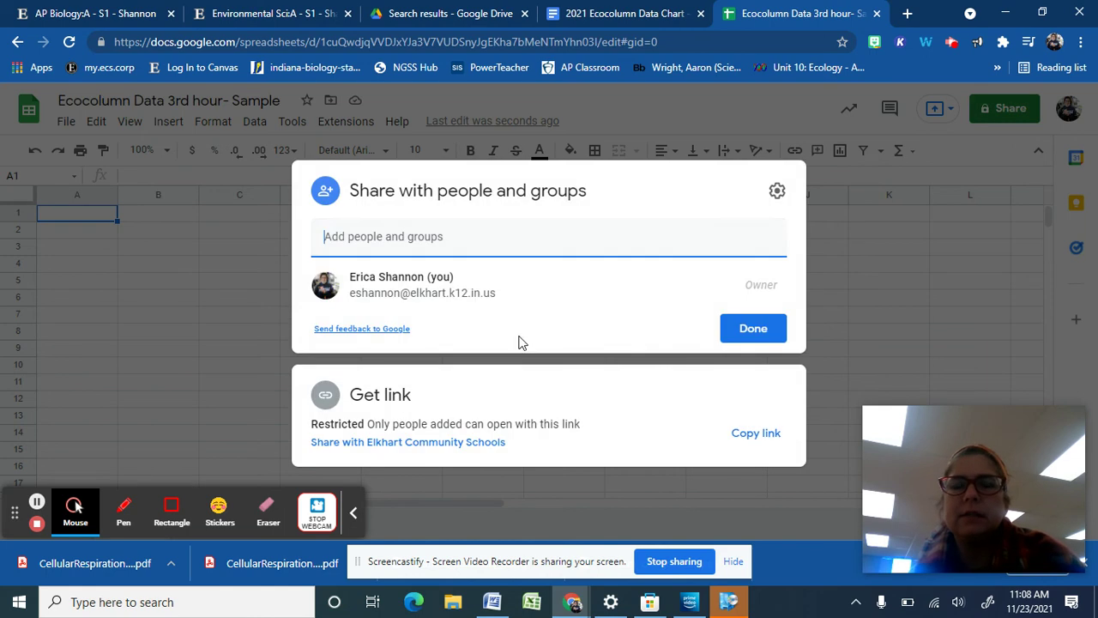
Step: Draft a share invitation to a suggested contact with the Editor role, and discard it without sending
{"action": "left_click", "coordinate": [494, 242]}
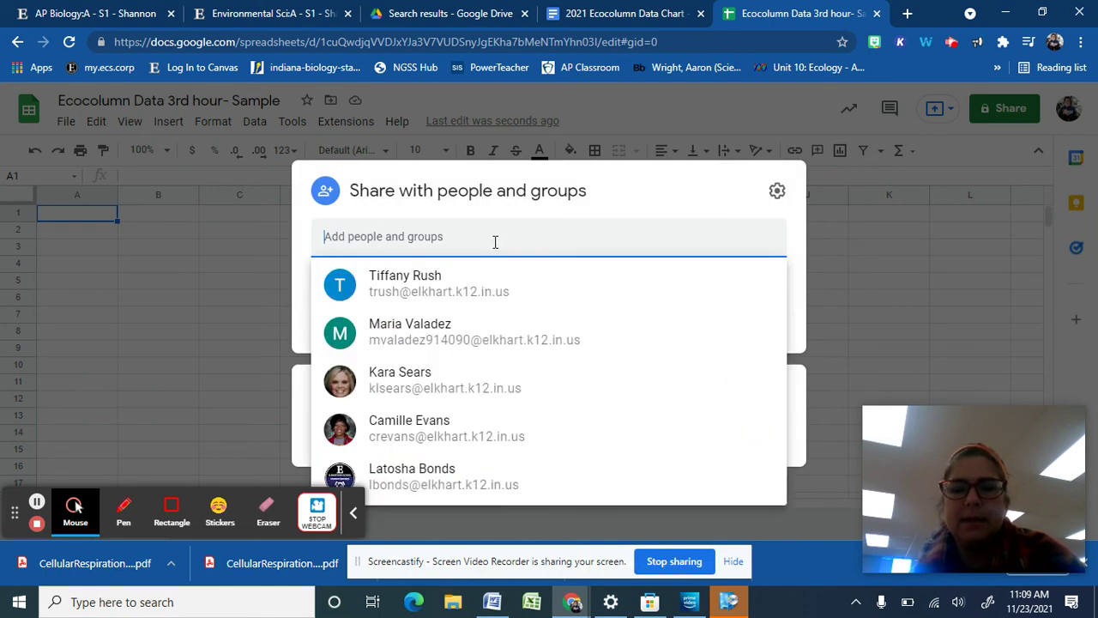
{"action": "left_click", "coordinate": [505, 285]}
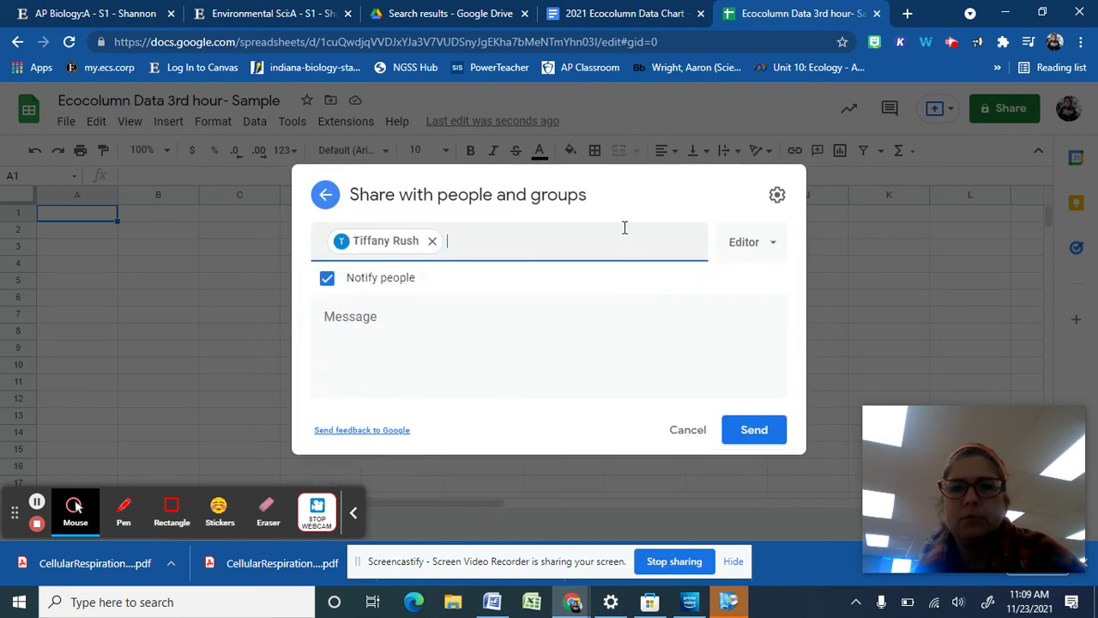
{"action": "left_click", "coordinate": [744, 257]}
{"action": "left_click", "coordinate": [744, 262]}
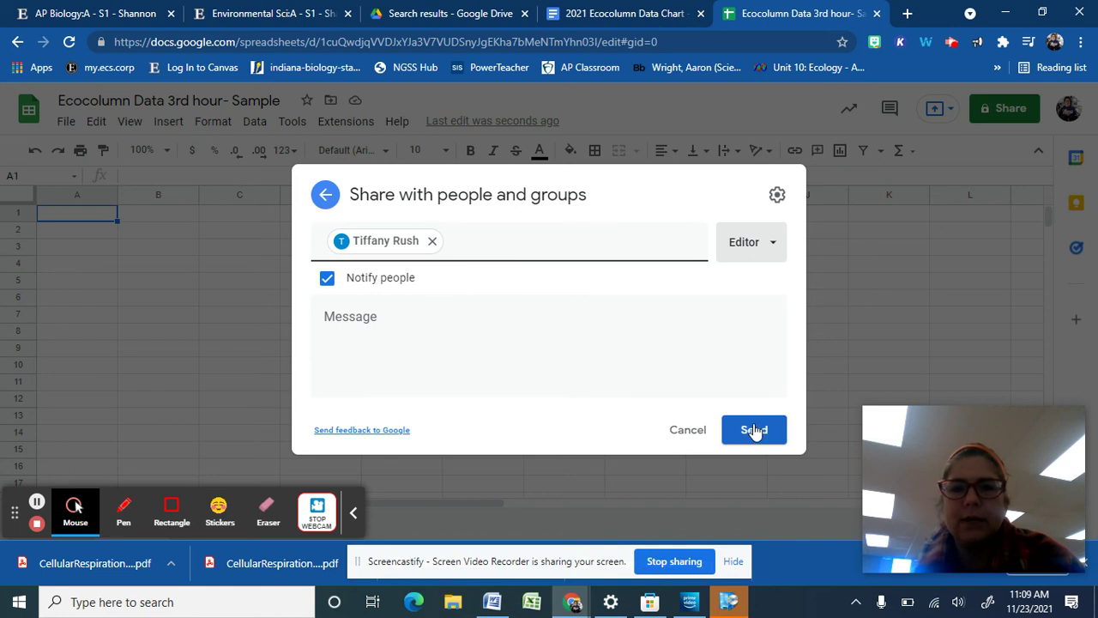
{"action": "left_click", "coordinate": [858, 365]}
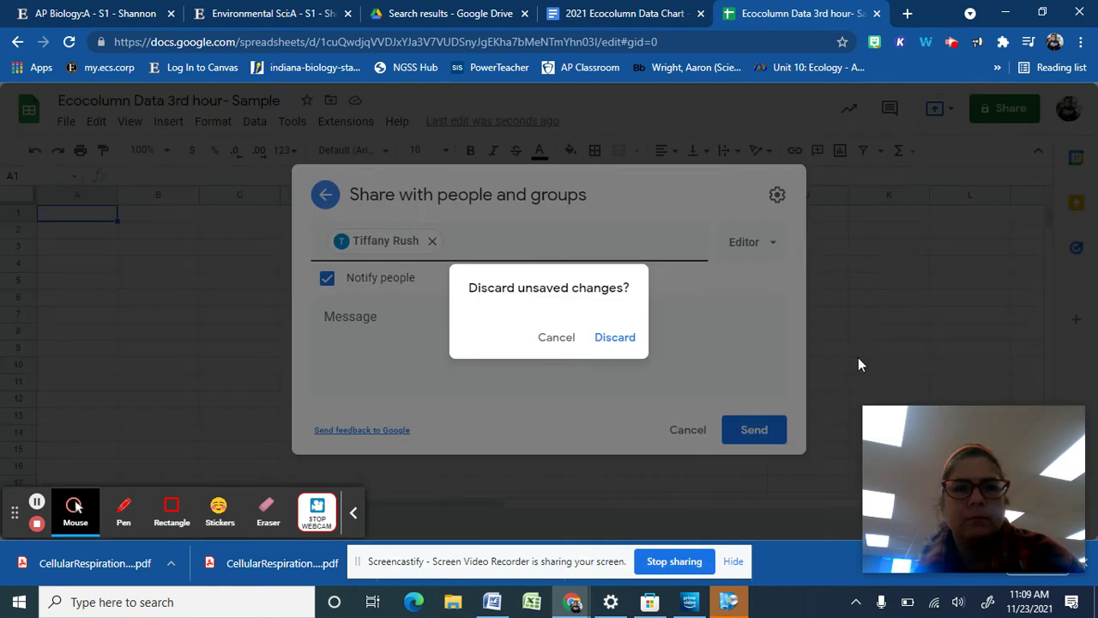
{"action": "left_click", "coordinate": [610, 339]}
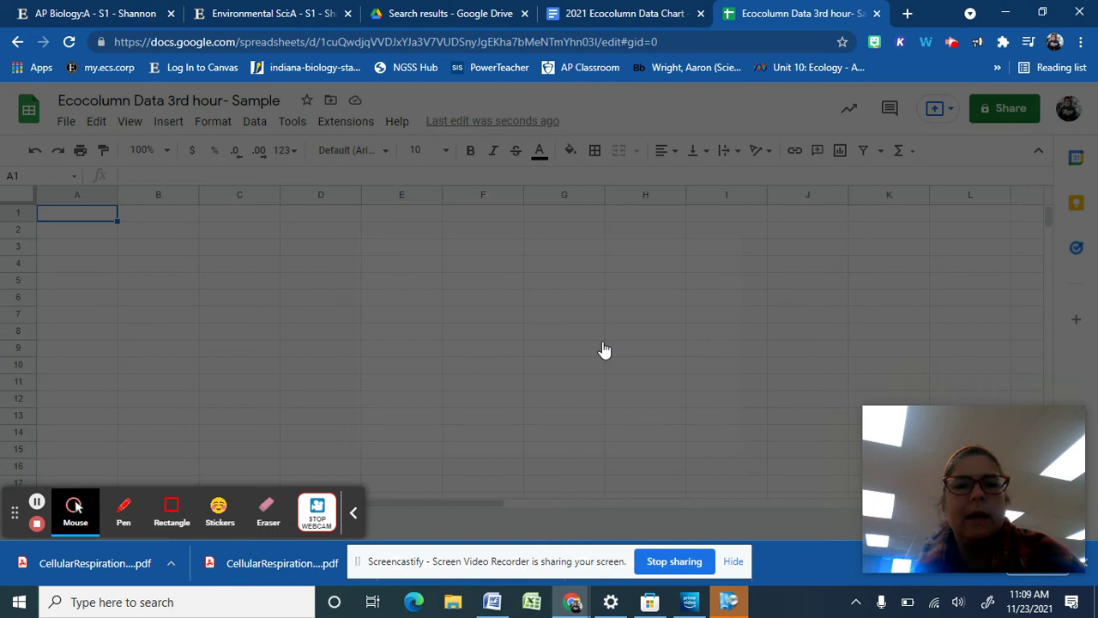
Step: Move the recording toolbar away from the sheet names and rename Sheet1 to "Plant height"
{"action": "scroll", "coordinate": [343, 335], "scroll_direction": "down", "scroll_amount": 1}
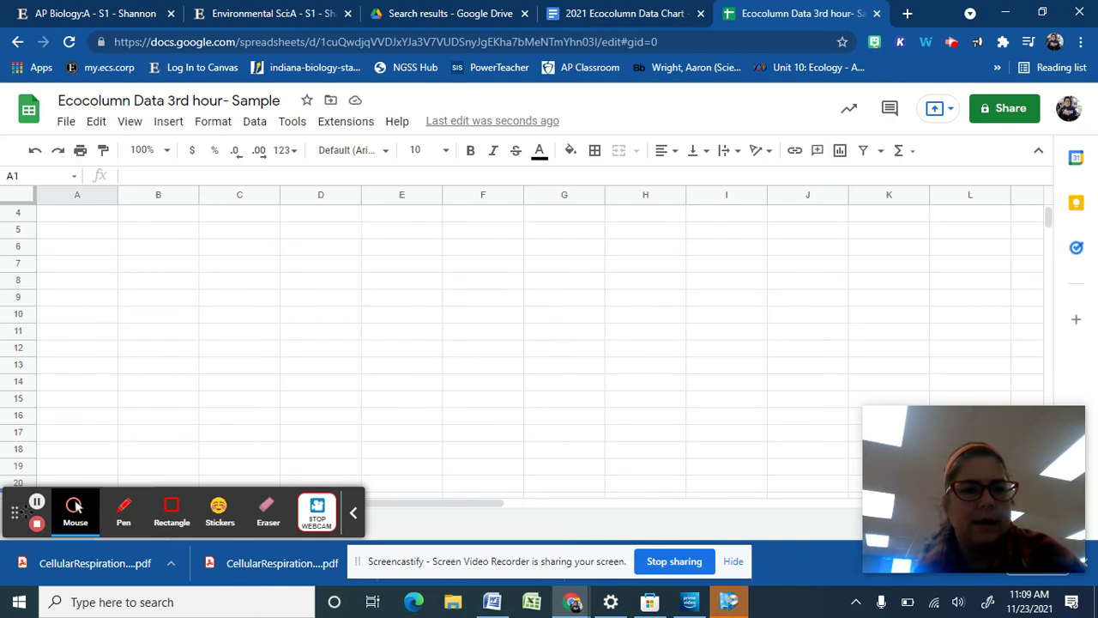
{"action": "left_click_drag", "start_coordinate": [26, 511], "coordinate": [762, 68]}
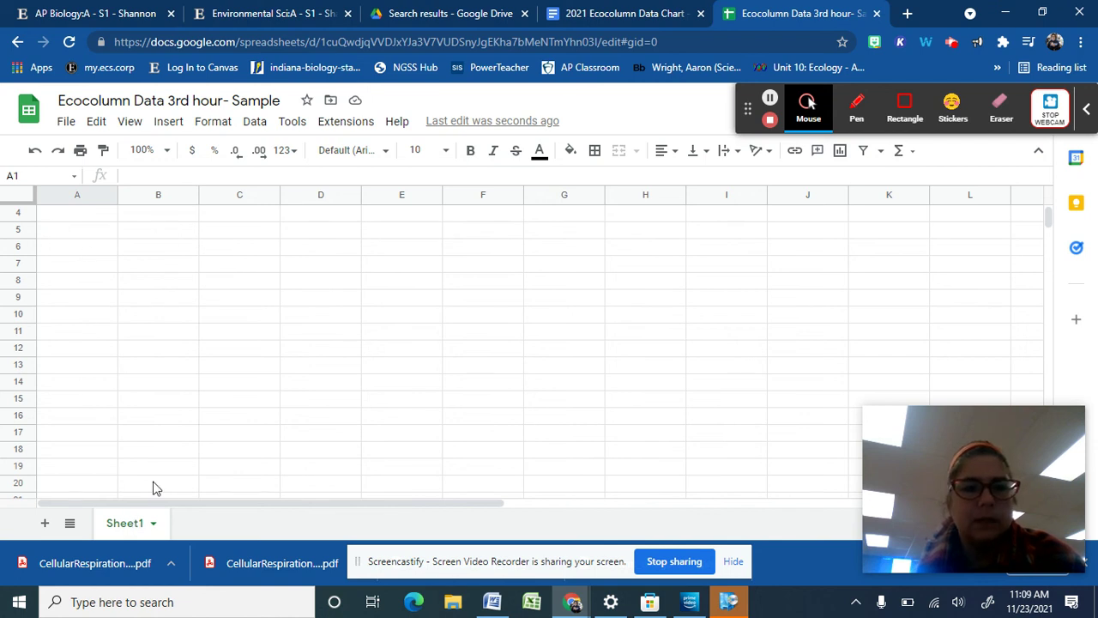
{"action": "left_click", "coordinate": [154, 525]}
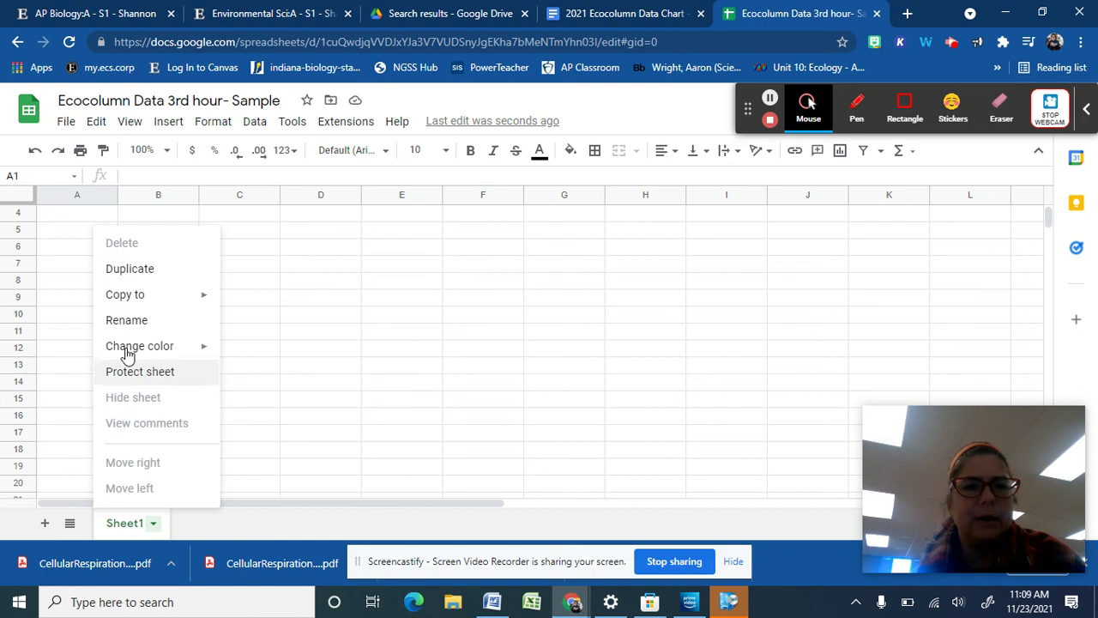
{"action": "left_click", "coordinate": [127, 321]}
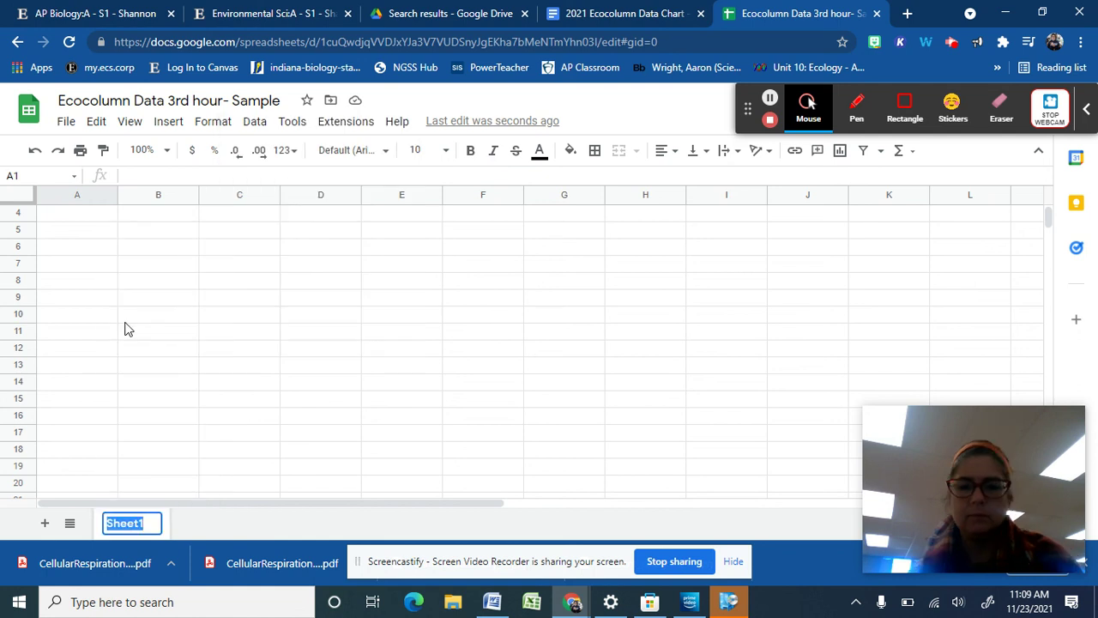
{"action": "type", "text": "Plant height"}
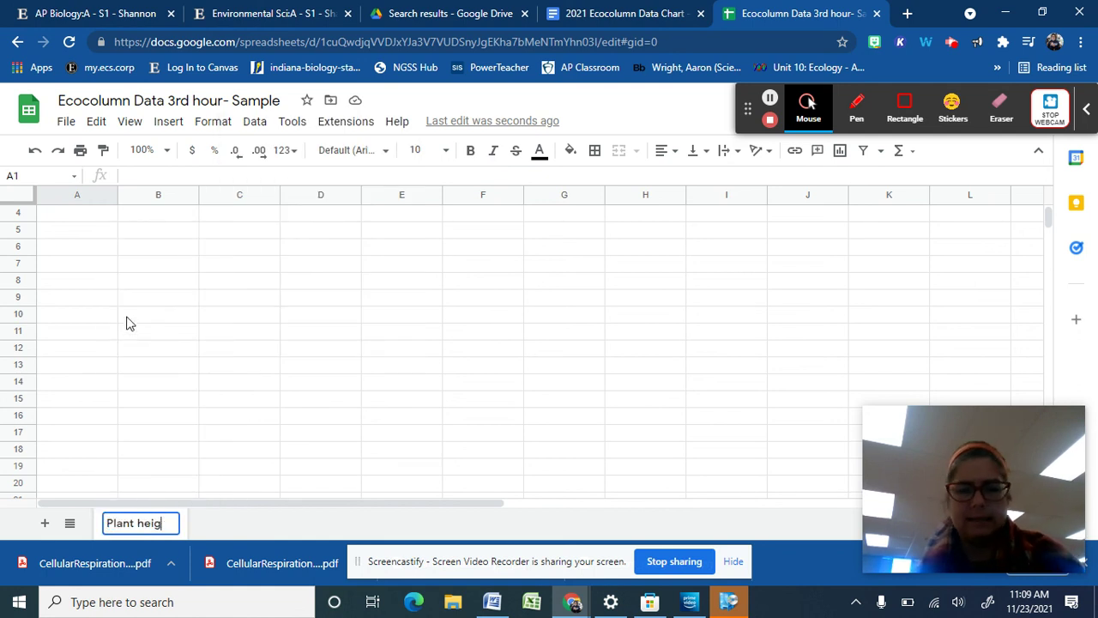
{"action": "left_click", "coordinate": [278, 526]}
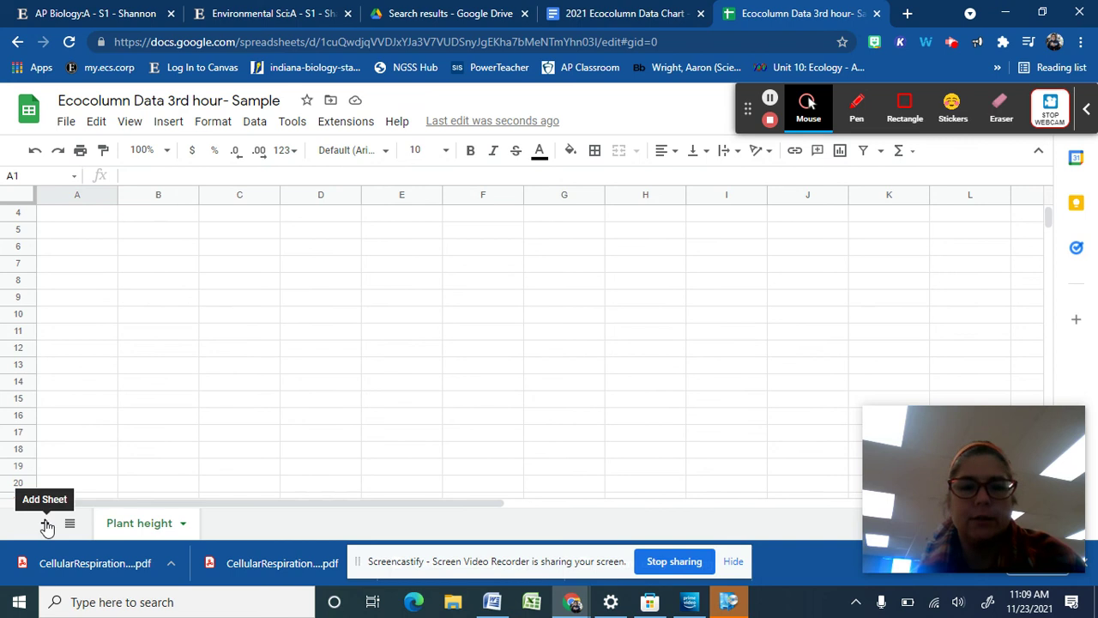
Step: Add a second sheet and rename it "Dissolved Oxygen"
{"action": "left_click", "coordinate": [47, 525]}
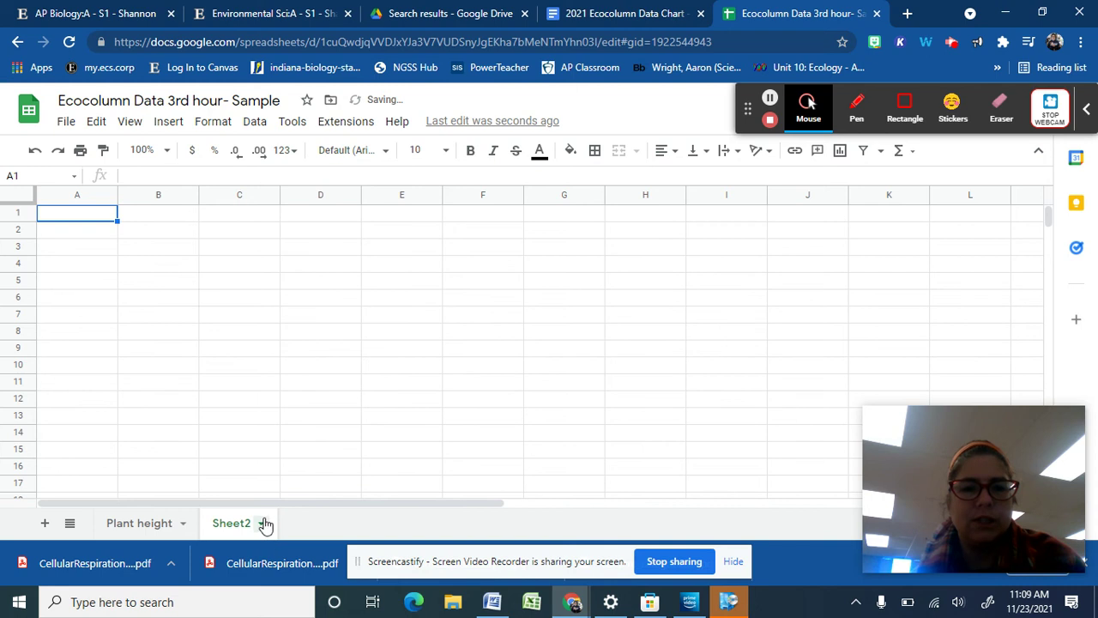
{"action": "left_click", "coordinate": [262, 525]}
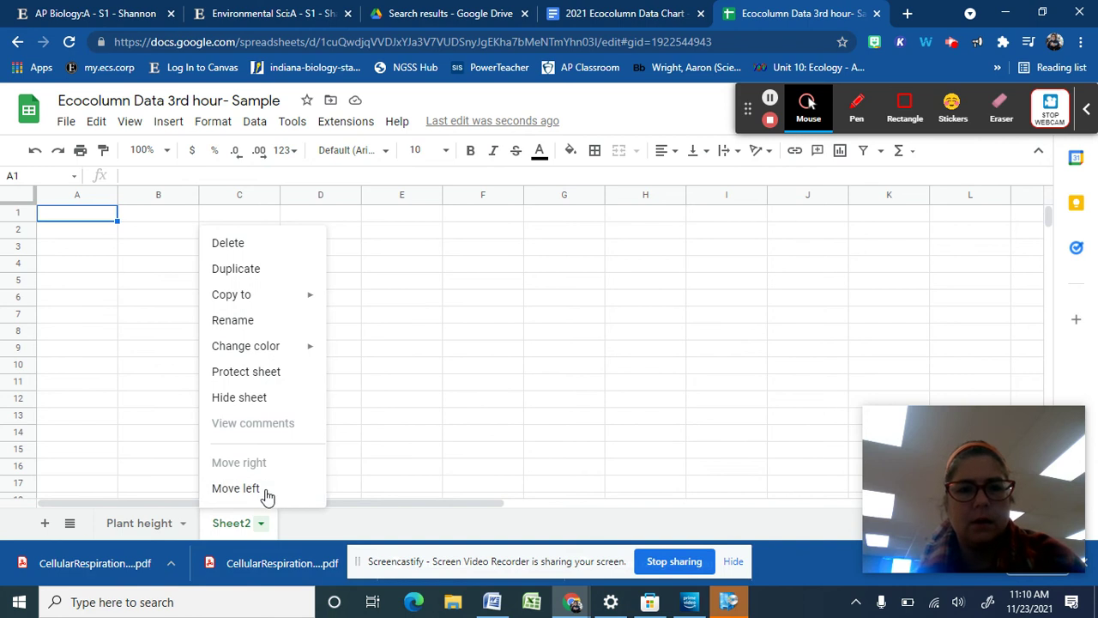
{"action": "left_click", "coordinate": [253, 324]}
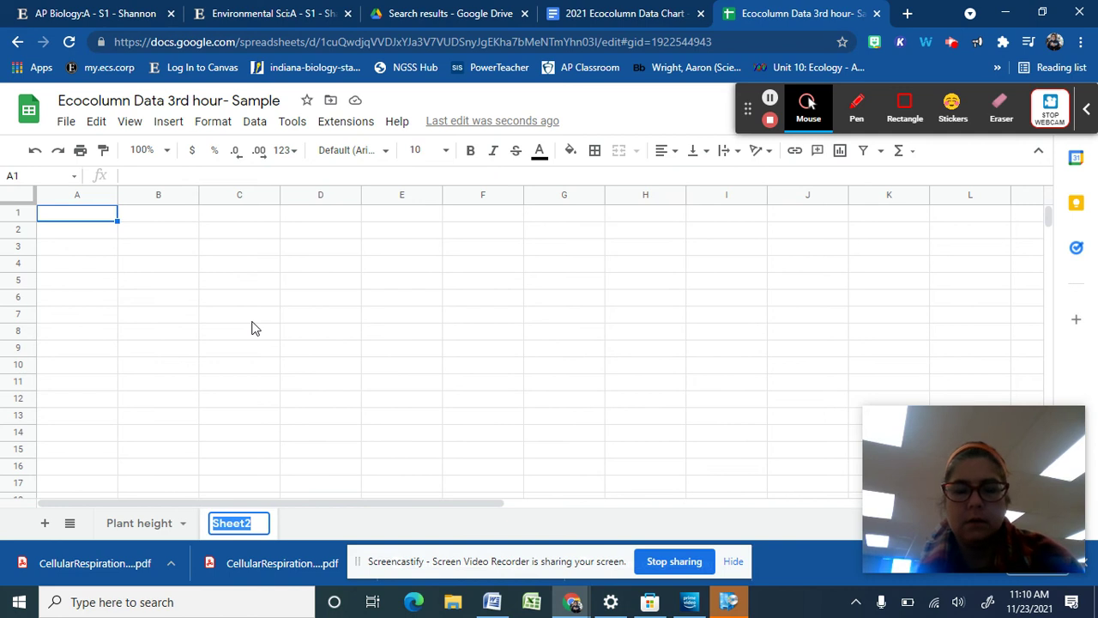
{"action": "key", "text": "BackSpace"}
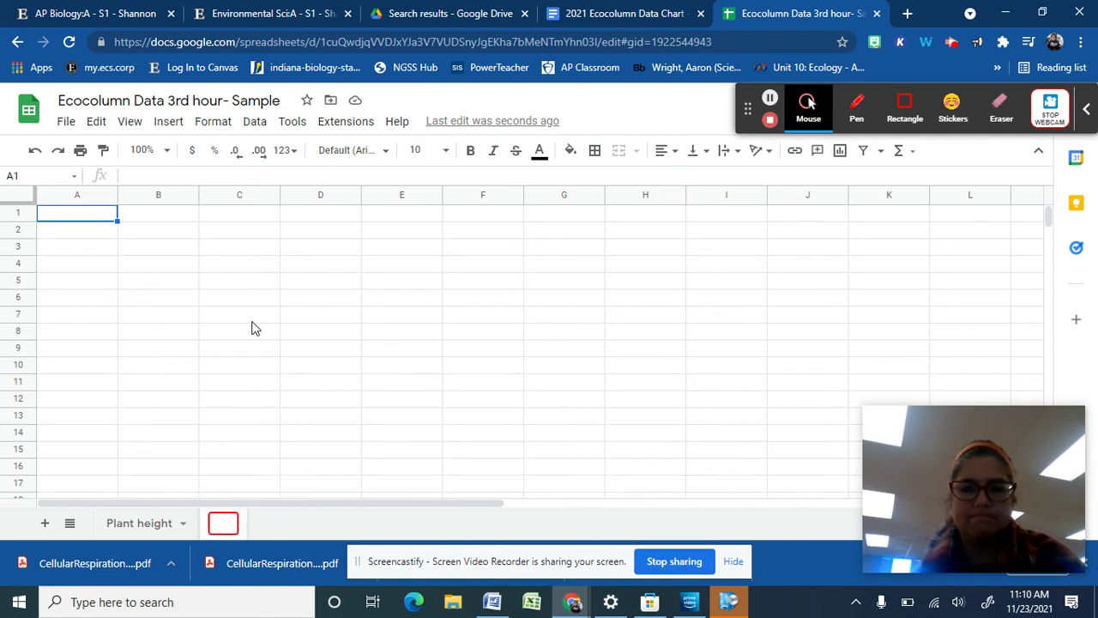
{"action": "type", "text": "Dissolved Ox"}
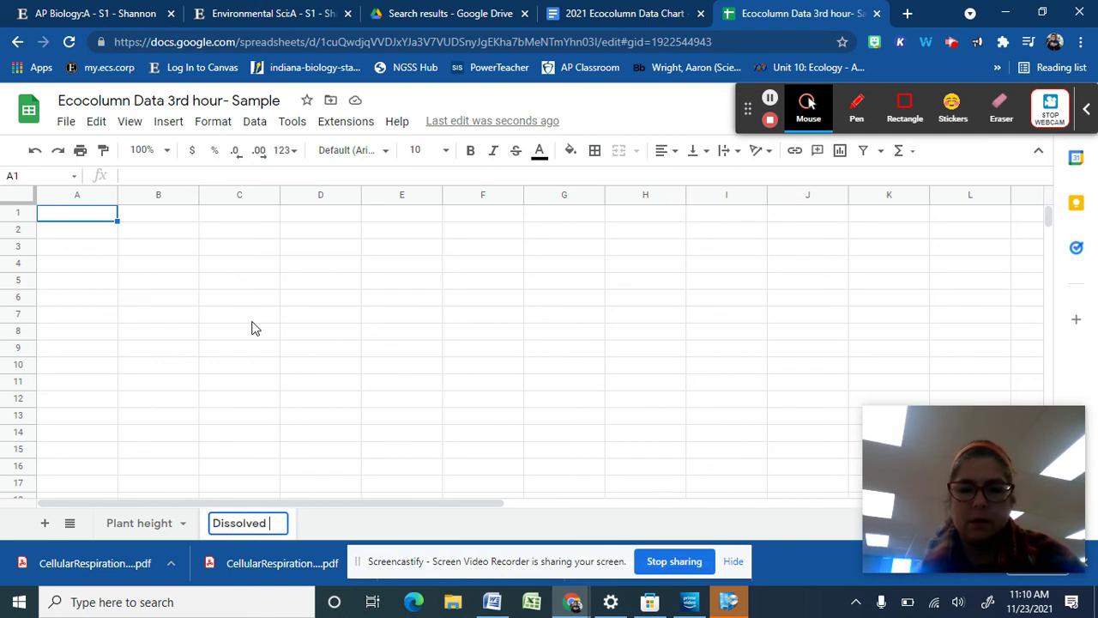
{"action": "type", "text": "ygen"}
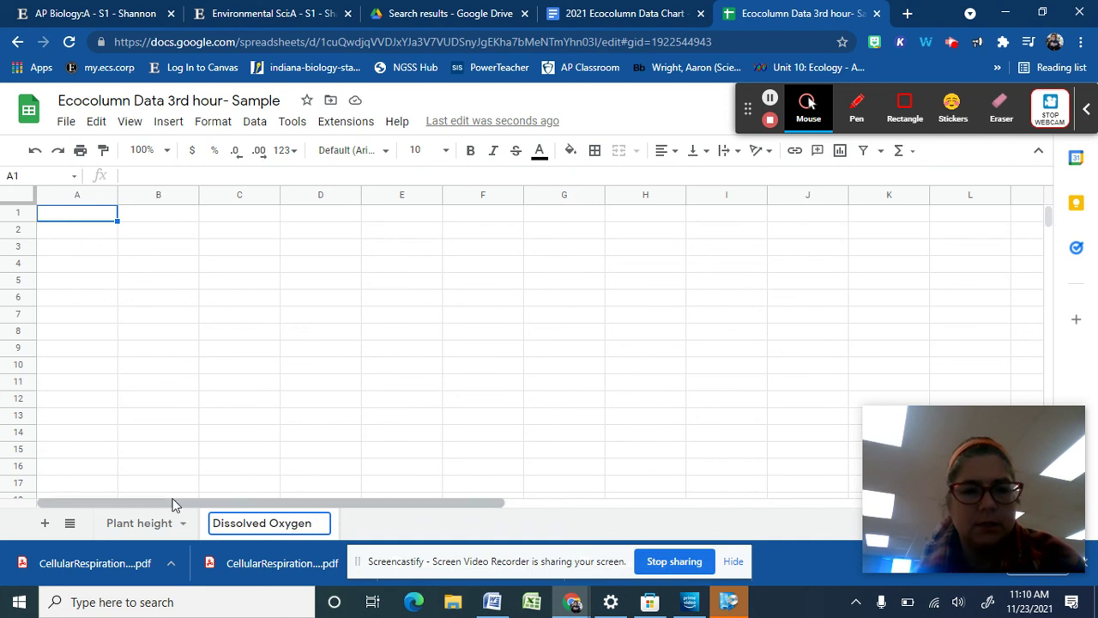
Step: Add a third sheet and rename it "Turbidity"
{"action": "left_click", "coordinate": [45, 522]}
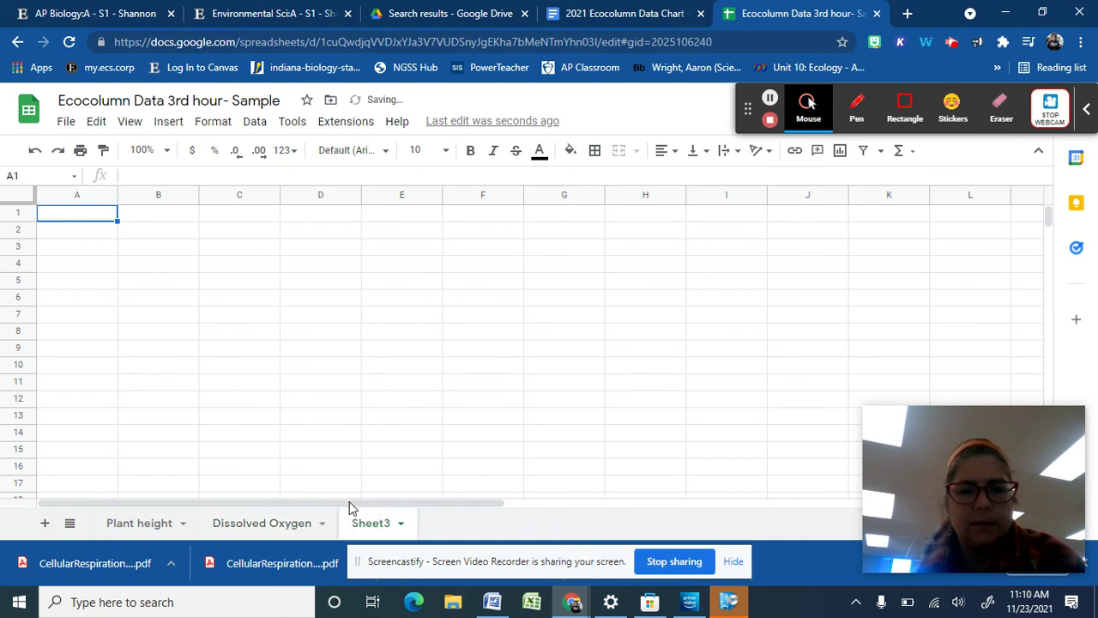
{"action": "left_click", "coordinate": [401, 524]}
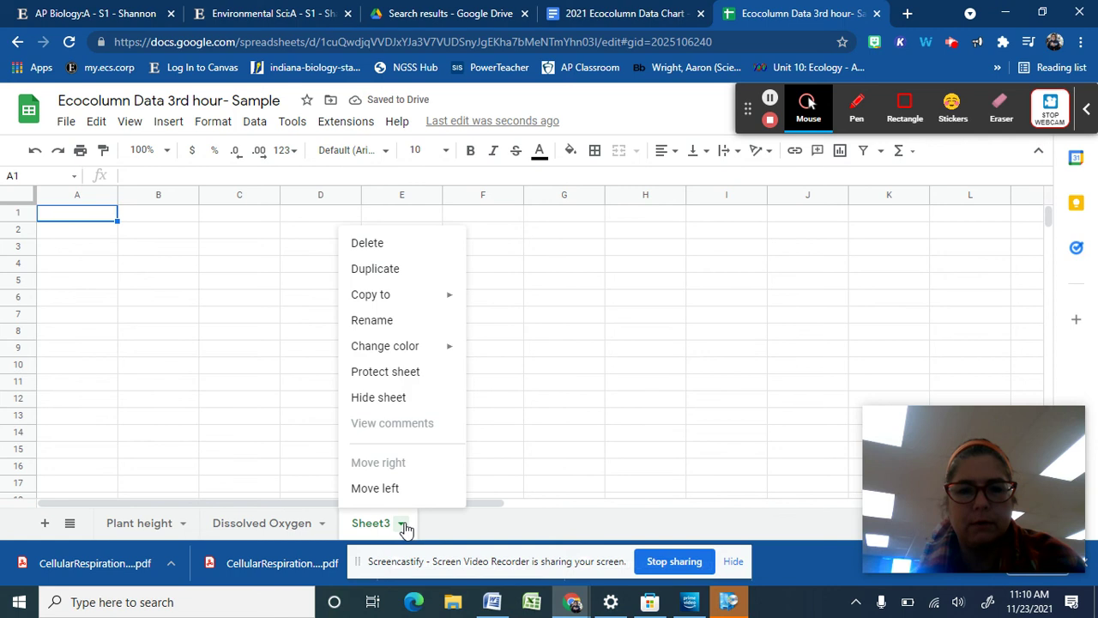
{"action": "left_click", "coordinate": [377, 320]}
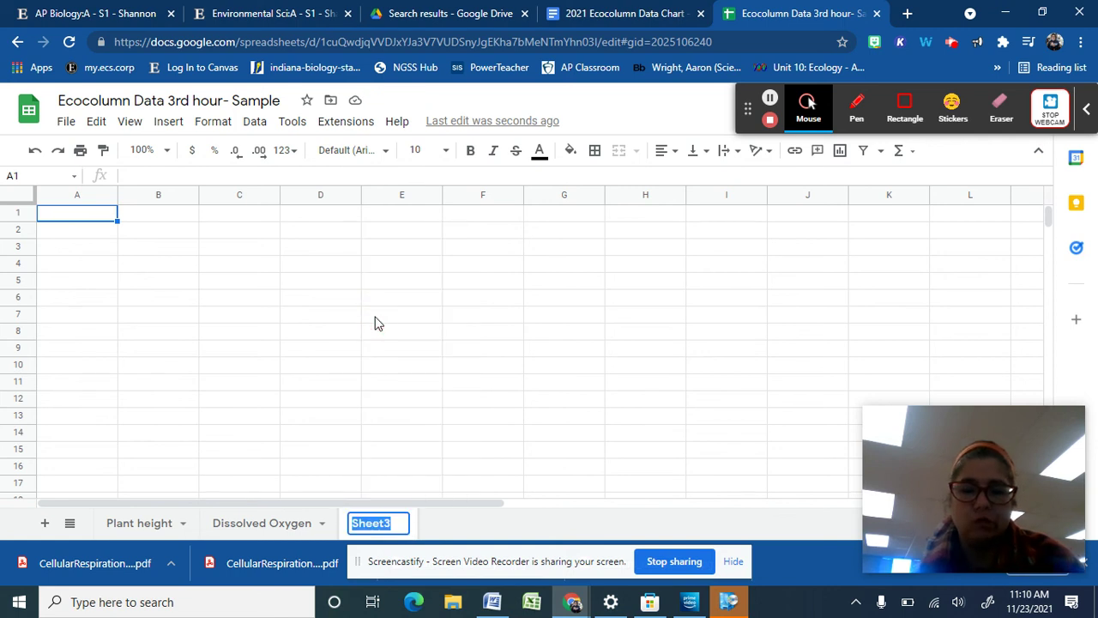
{"action": "type", "text": "Turbuduty"}
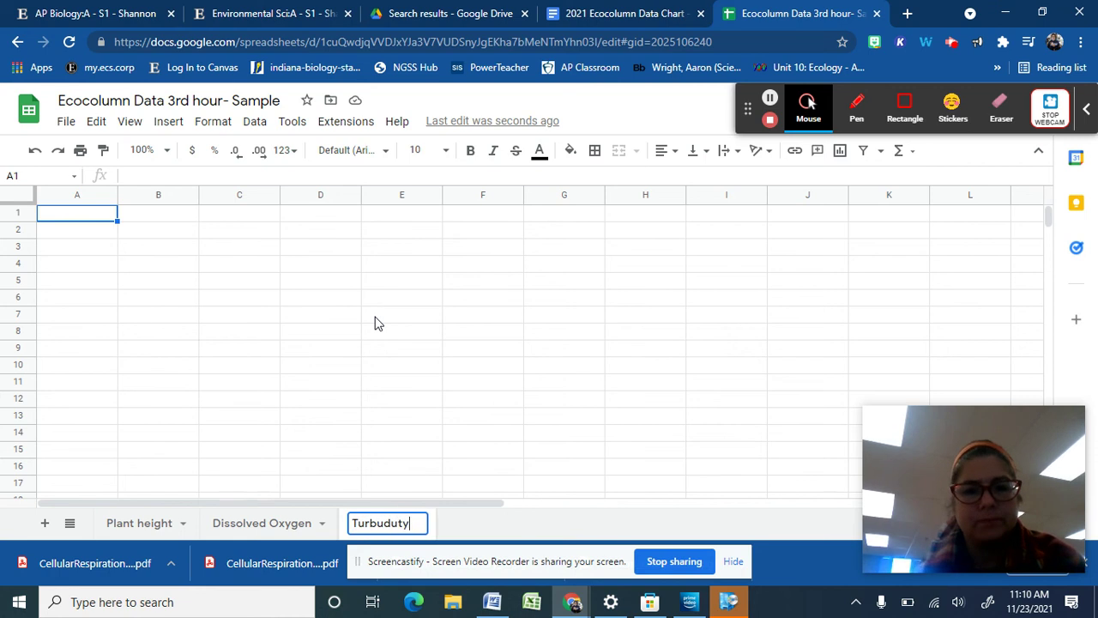
{"action": "key", "text": "BackSpace"}
{"action": "key", "text": "BackSpace"}
{"action": "key", "text": "BackSpace"}
{"action": "key", "text": "BackSpace"}
{"action": "key", "text": "BackSpace"}
{"action": "type", "text": "i"}
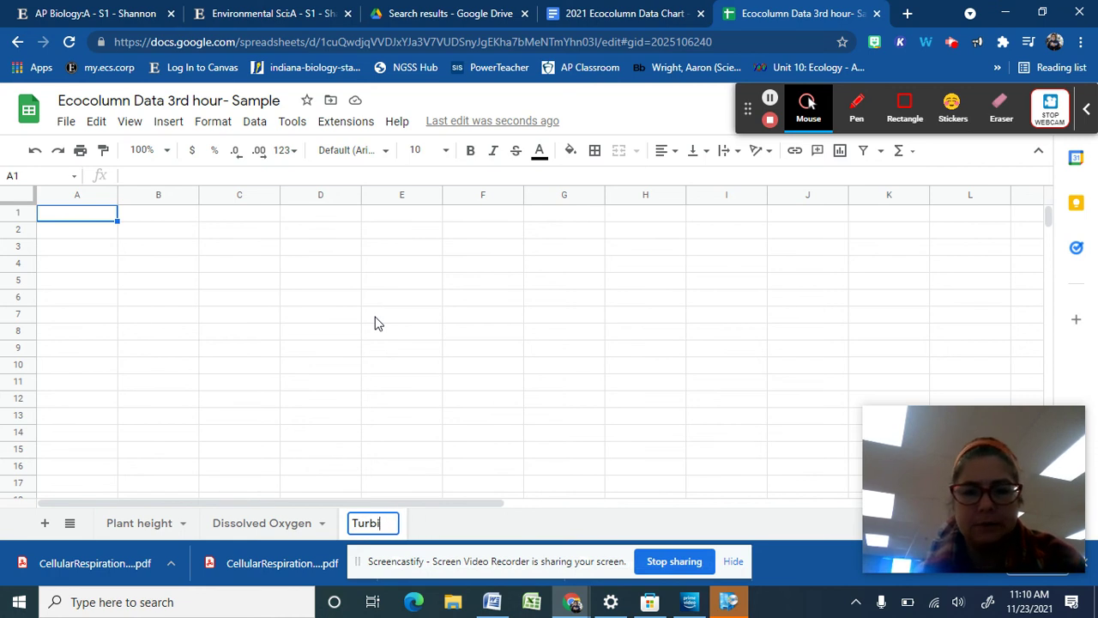
{"action": "type", "text": "dity"}
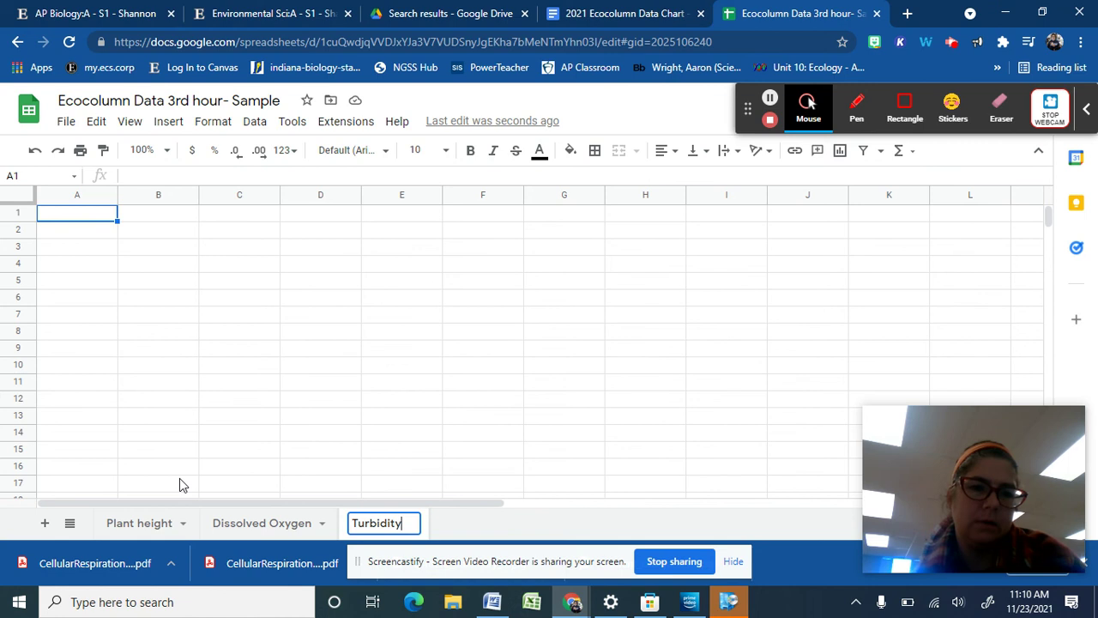
{"action": "left_click", "coordinate": [179, 480]}
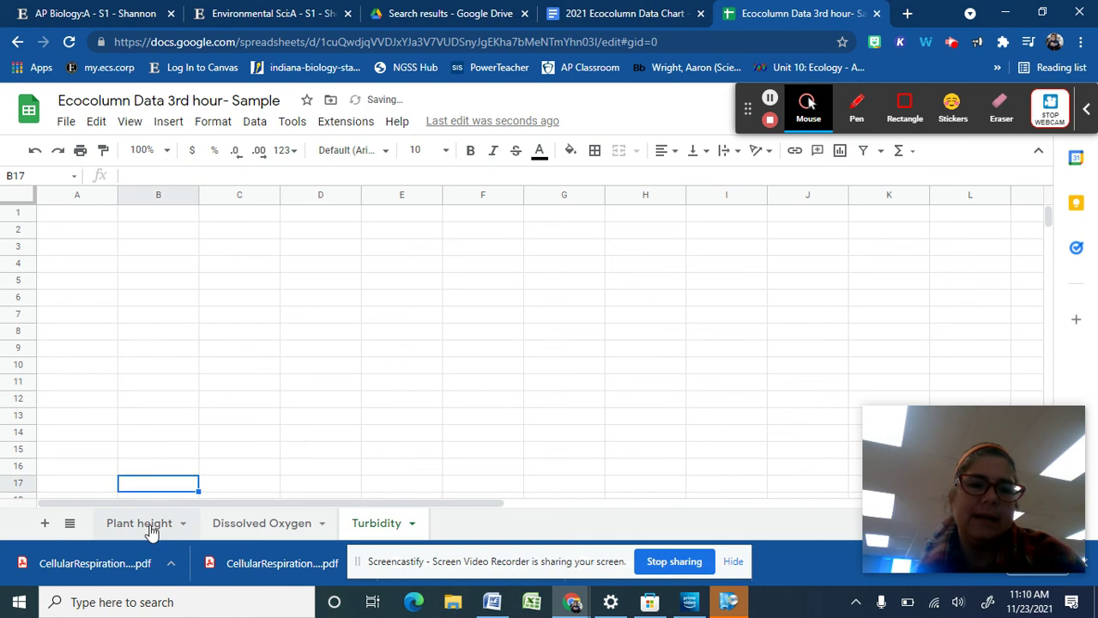
Step: Look through the Plant height, Dissolved Oxygen and Turbidity sheets in turn
{"action": "left_click", "coordinate": [151, 527]}
{"action": "left_click", "coordinate": [274, 525]}
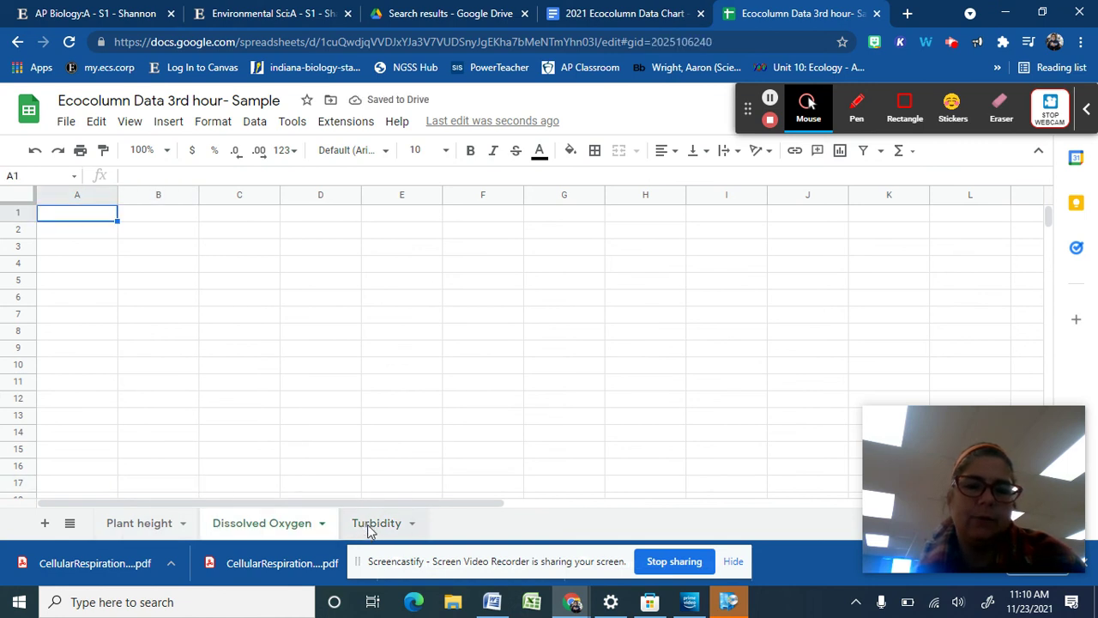
{"action": "left_click", "coordinate": [369, 529]}
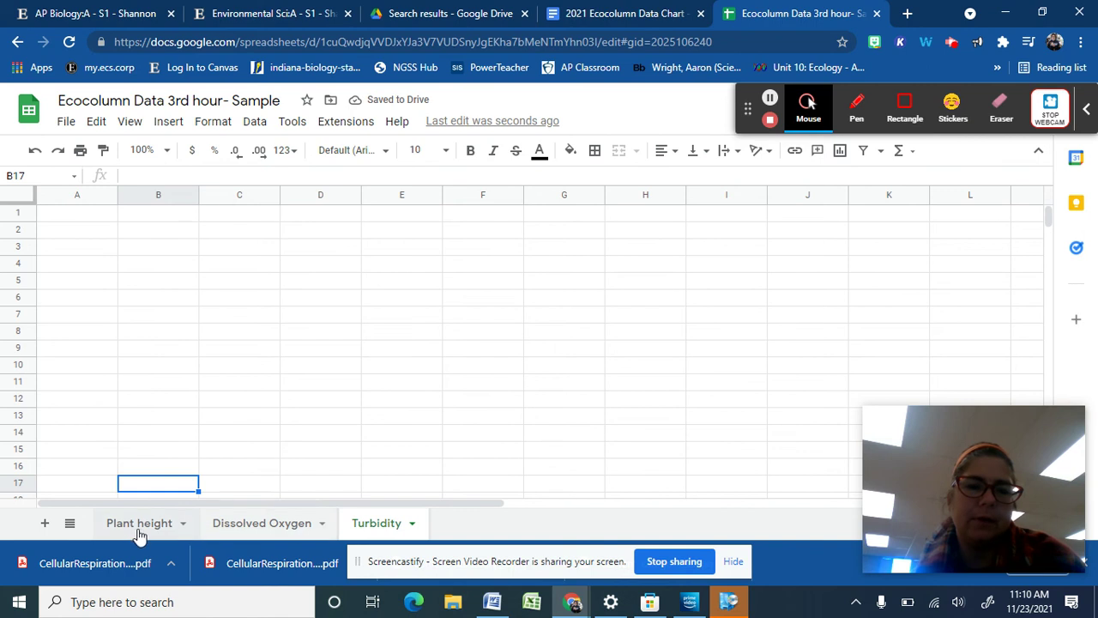
{"action": "left_click", "coordinate": [140, 533]}
{"action": "left_click", "coordinate": [266, 528]}
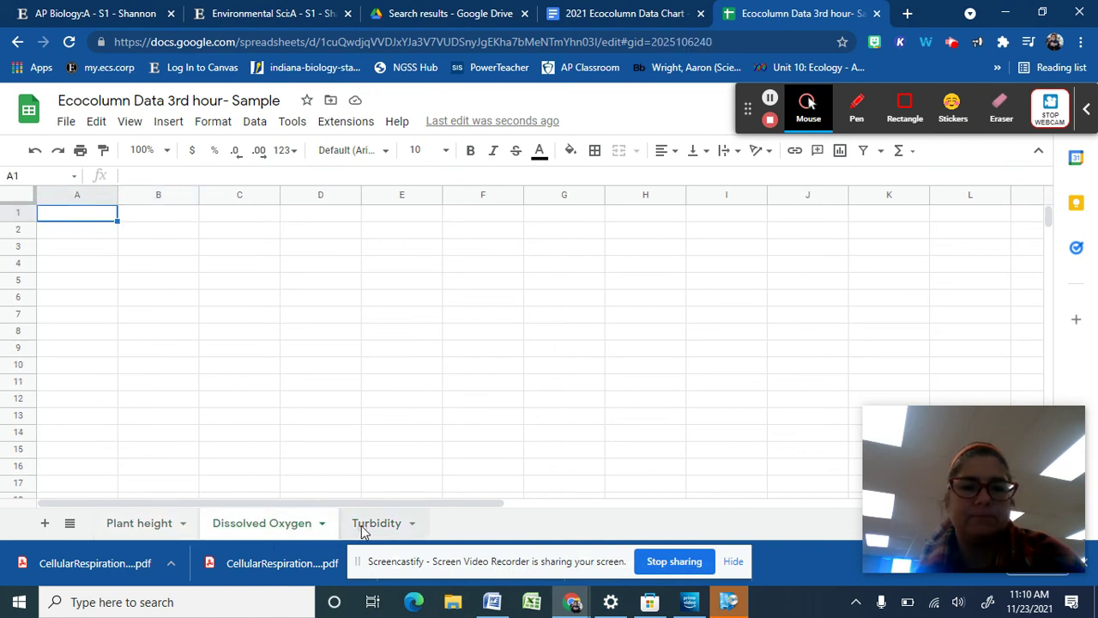
{"action": "left_click", "coordinate": [362, 532]}
Step: Enter the heading "Plant Name" in cell A4 of the Plant height sheet
{"action": "left_click", "coordinate": [145, 531]}
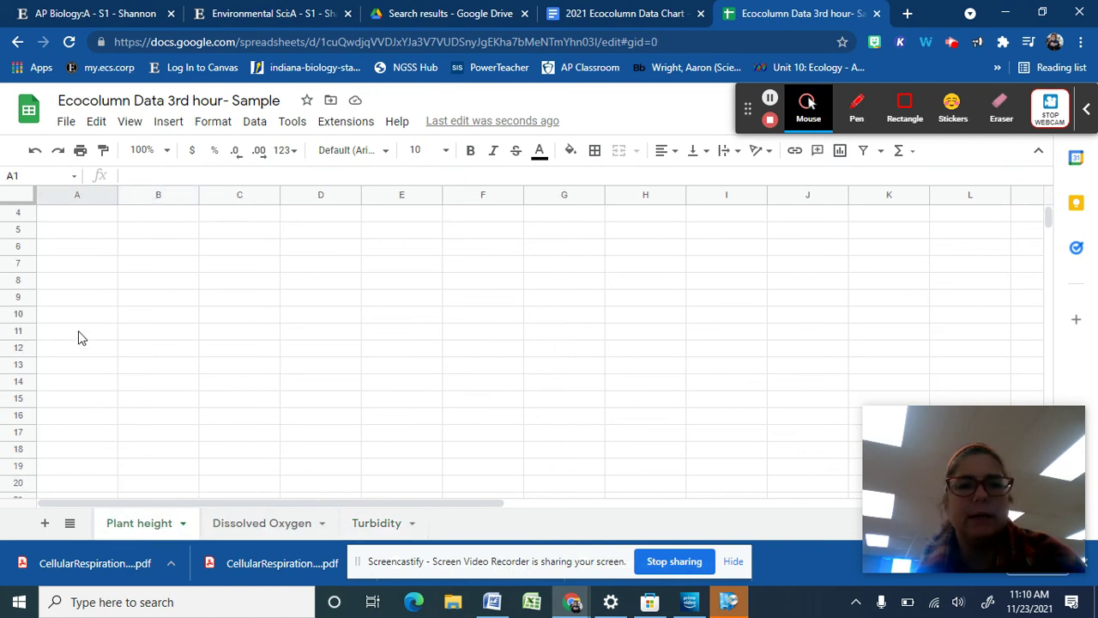
{"action": "left_click", "coordinate": [64, 232]}
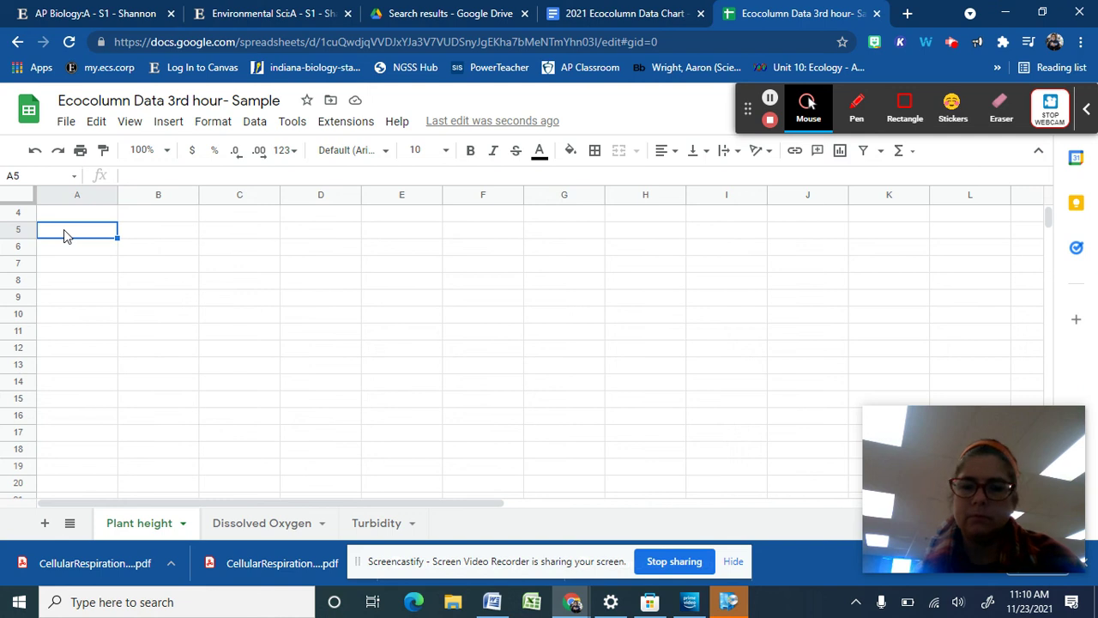
{"action": "key", "text": "Up"}
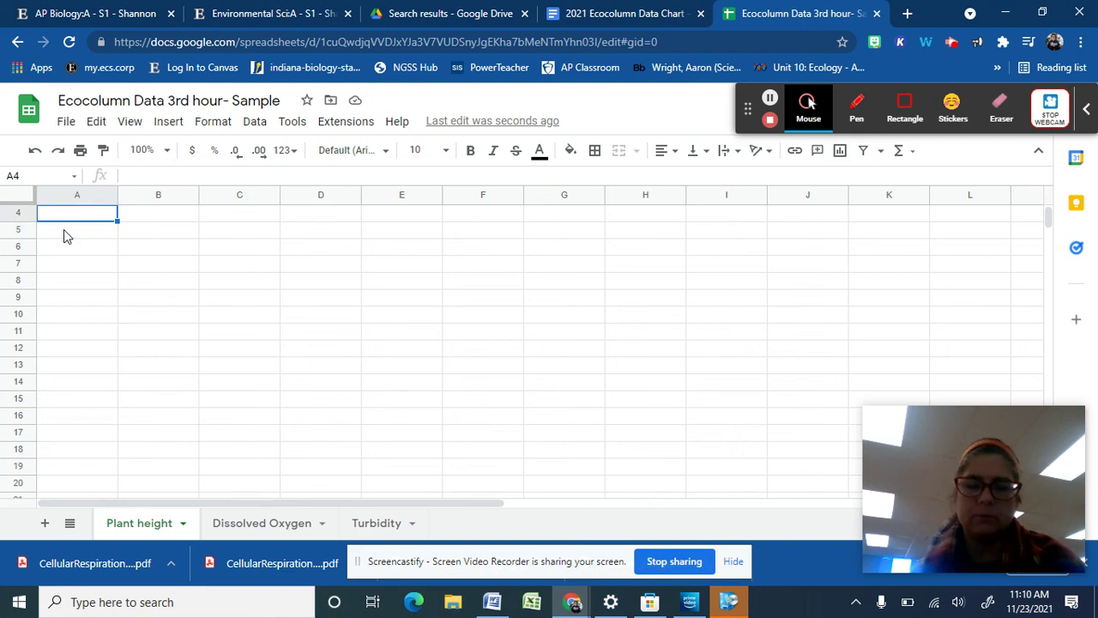
{"action": "type", "text": "Plant "}
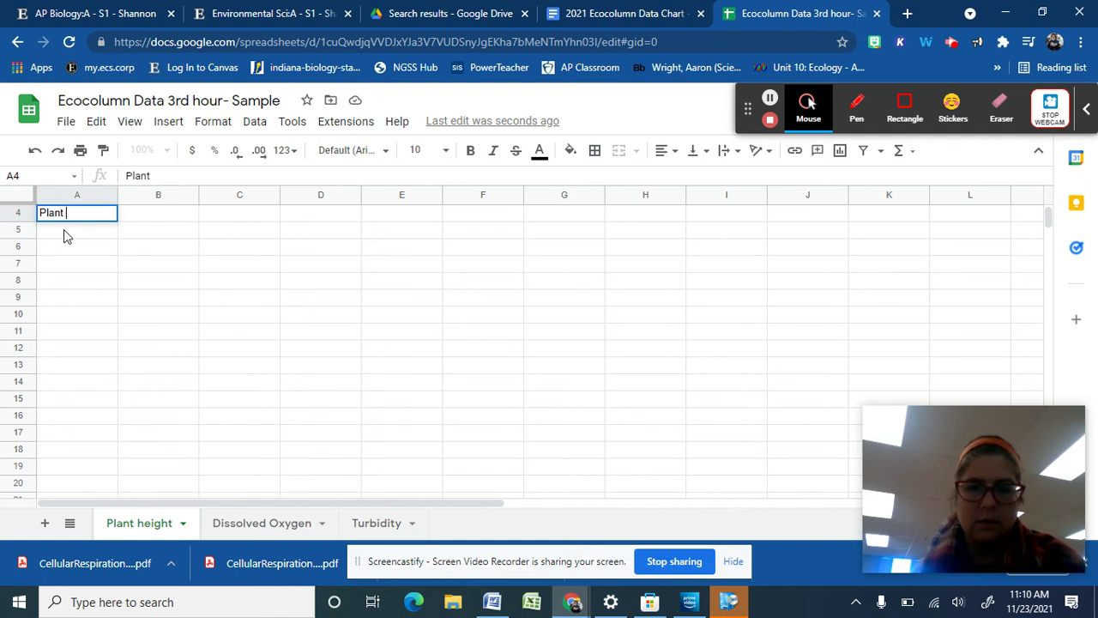
{"action": "type", "text": "Name"}
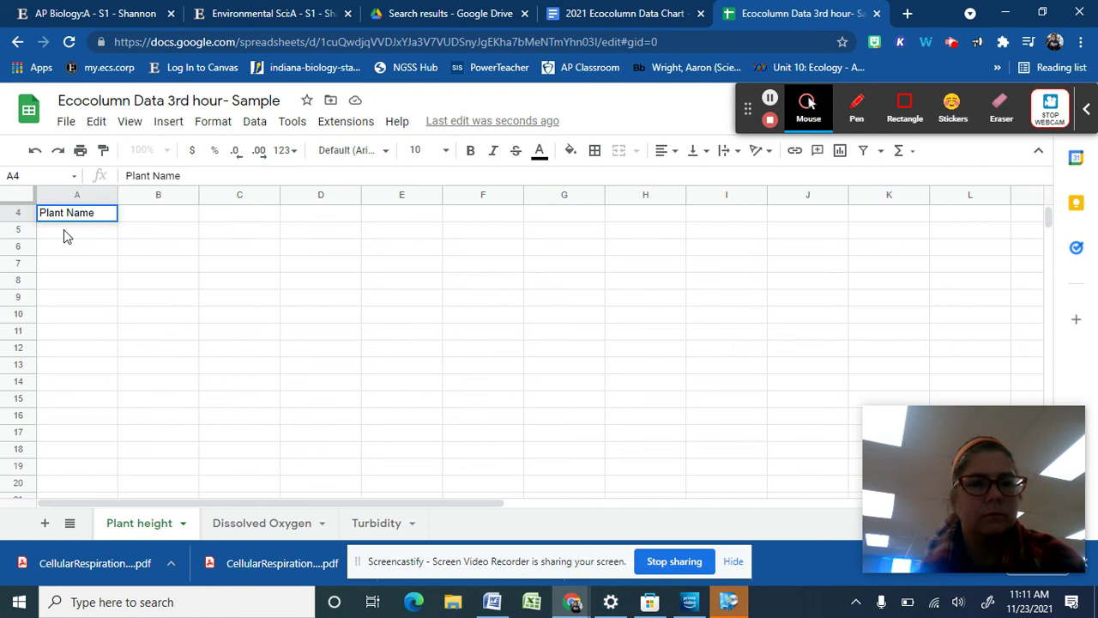
{"action": "key", "text": "Return"}
Step: Number the plants 1 to 5 in cells A5 through A9, below the Plant Name heading
{"action": "type", "text": "4"}
{"action": "key", "text": "BackSpace"}
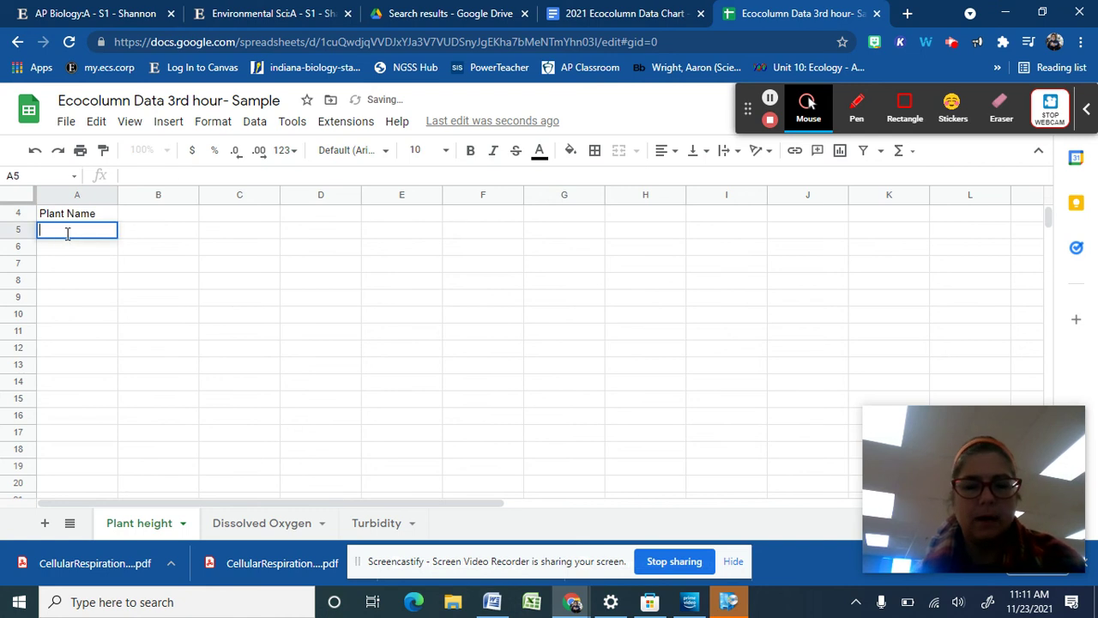
{"action": "type", "text": "1"}
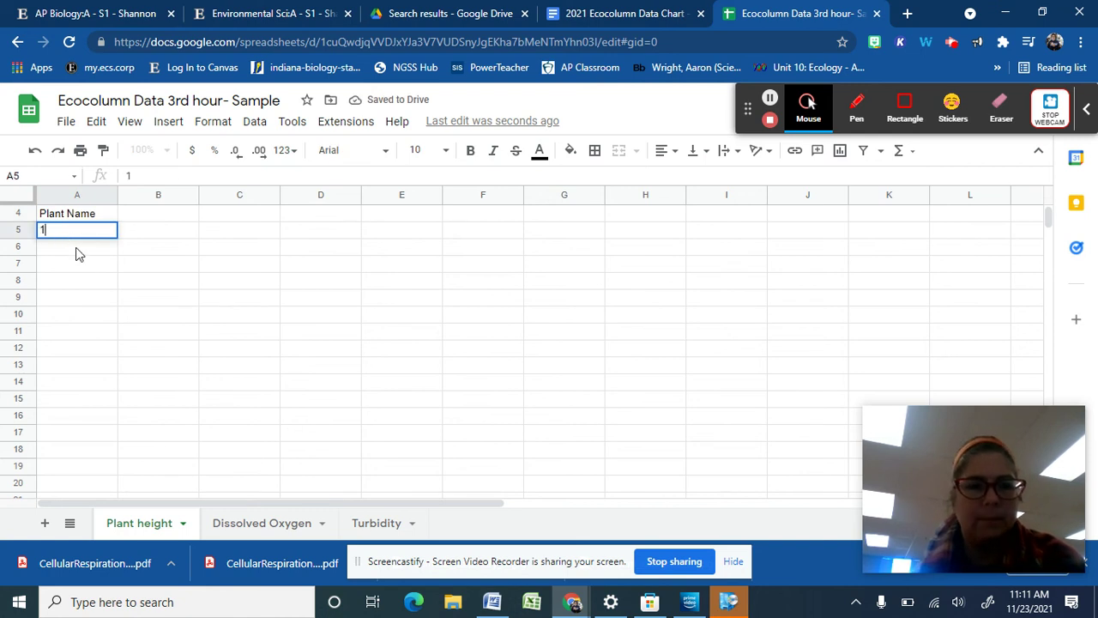
{"action": "key", "text": "Return"}
{"action": "type", "text": "2"}
{"action": "key", "text": "Return"}
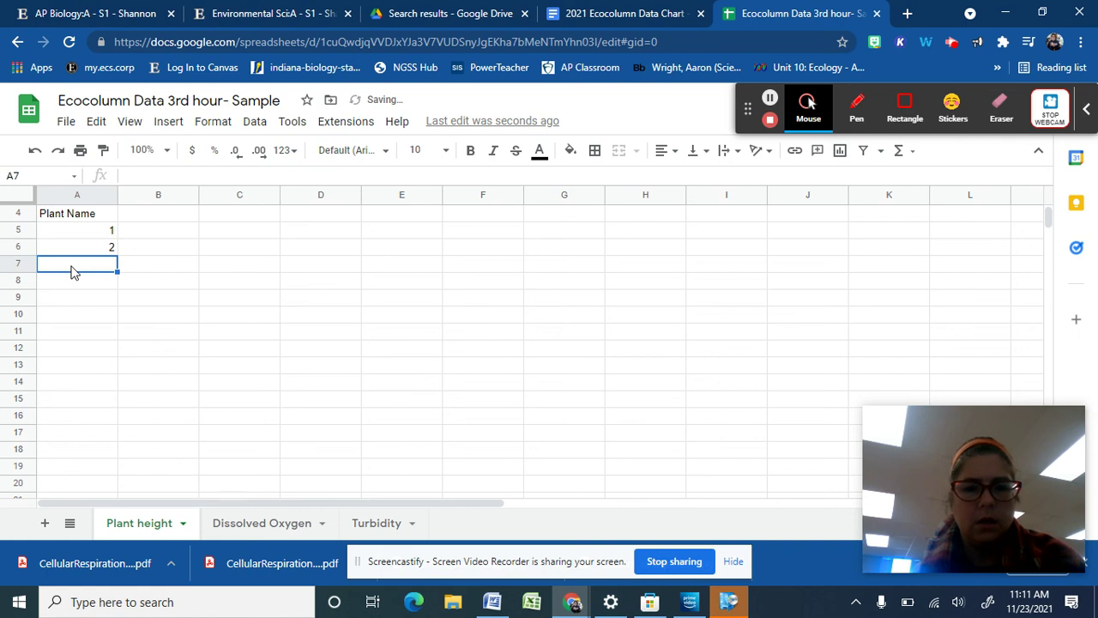
{"action": "type", "text": "3"}
{"action": "key", "text": "Return"}
{"action": "type", "text": "4"}
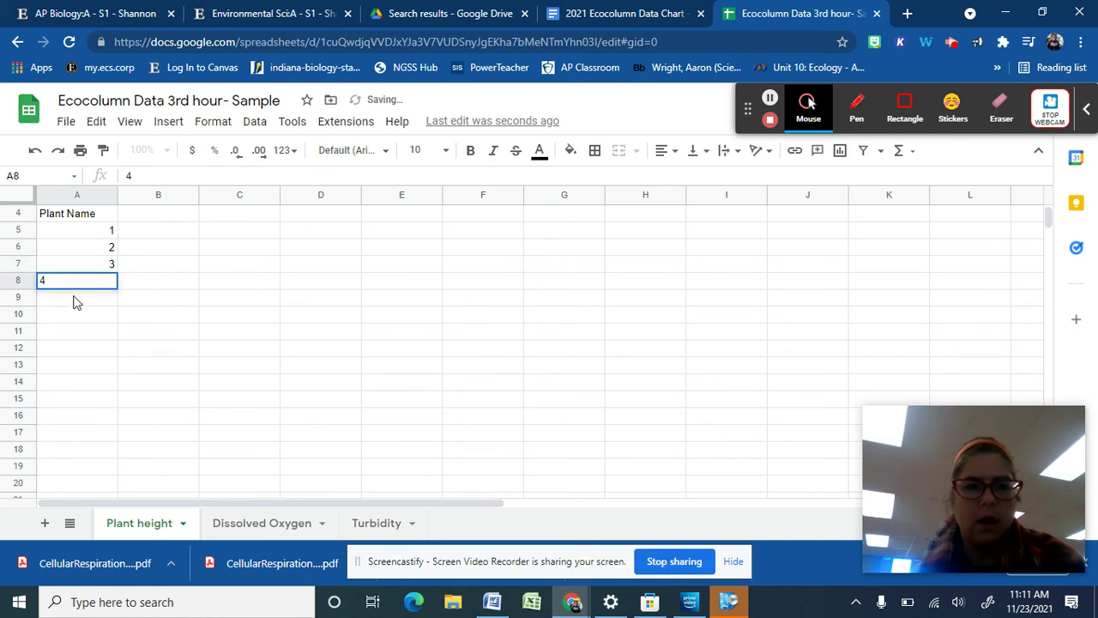
{"action": "key", "text": "Return"}
{"action": "type", "text": "5"}
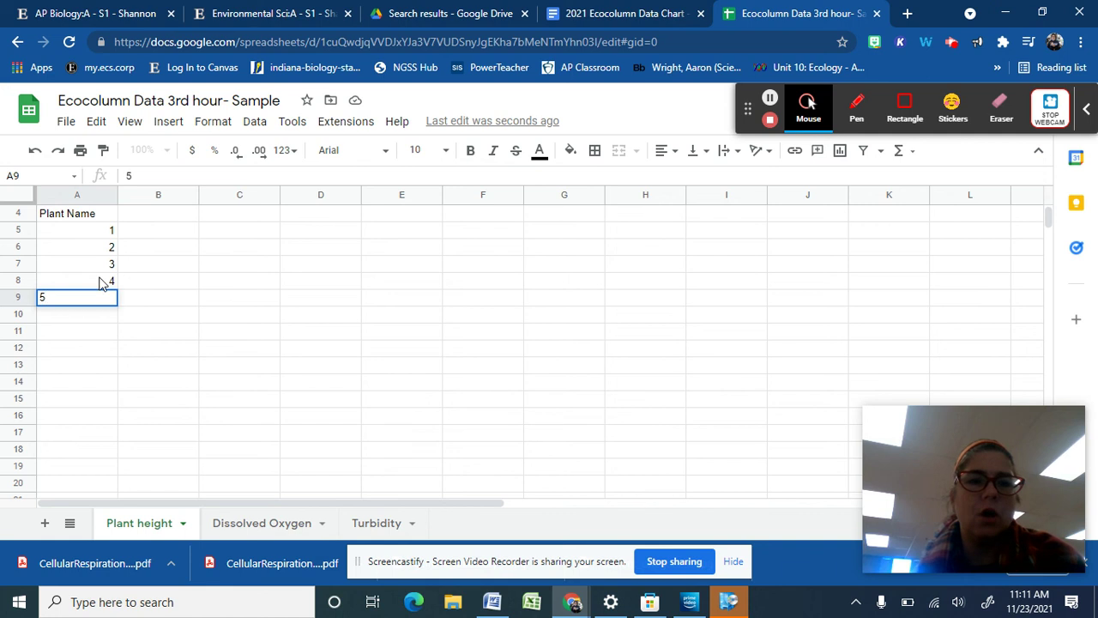
{"action": "left_click", "coordinate": [84, 237]}
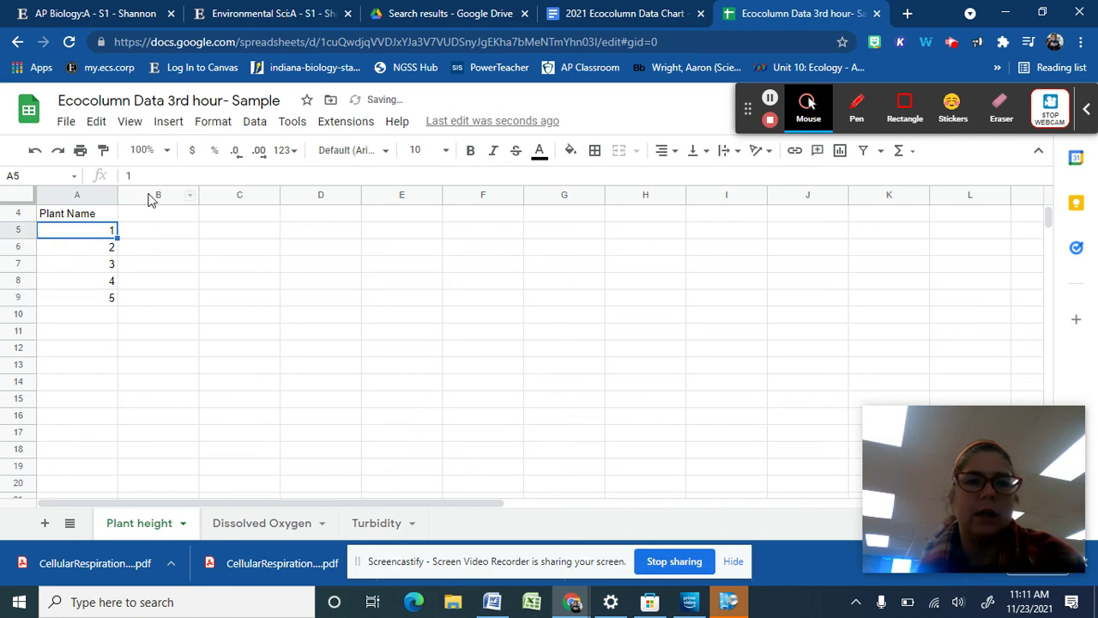
Step: Extend the first plant's entry in cell A5 to read "1- Lima Bean"
{"action": "double_click", "coordinate": [94, 231]}
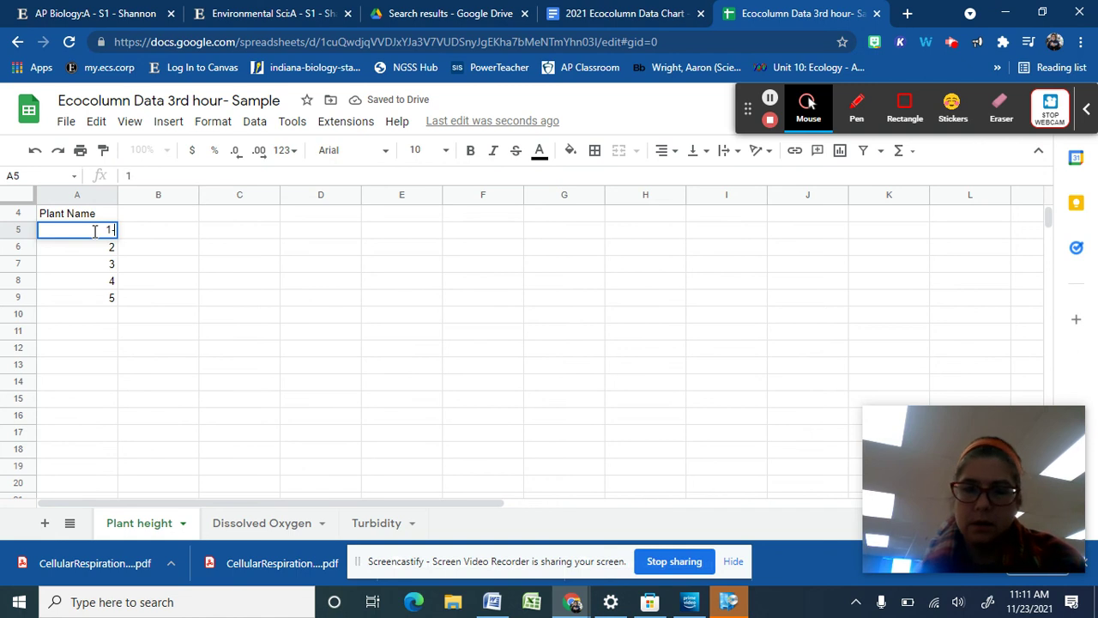
{"action": "type", "text": "- Lima"}
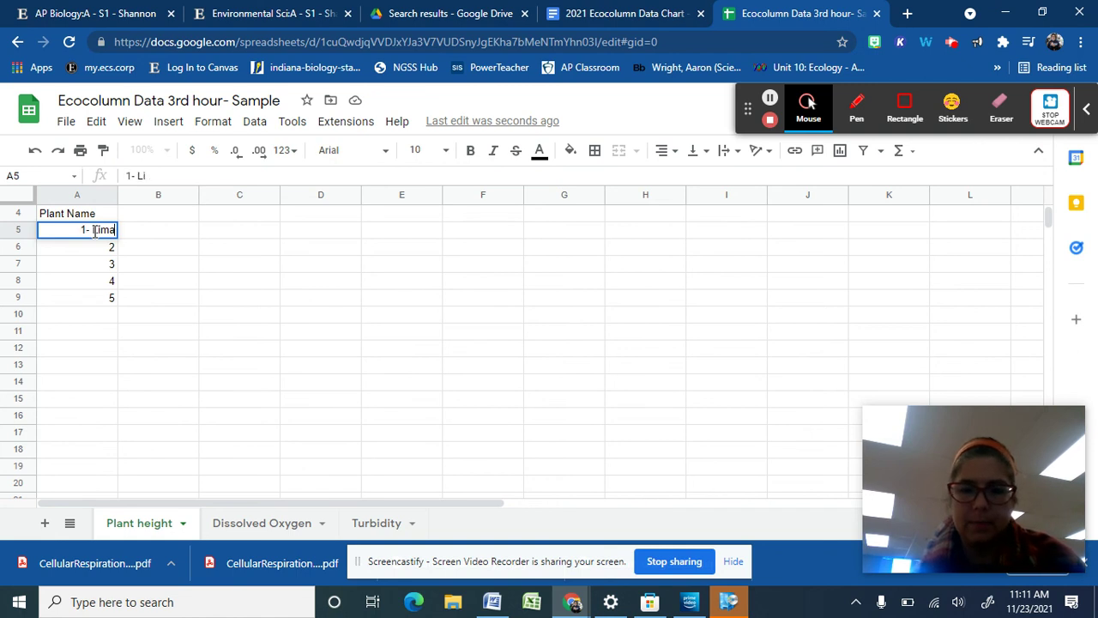
{"action": "type", "text": " Bean"}
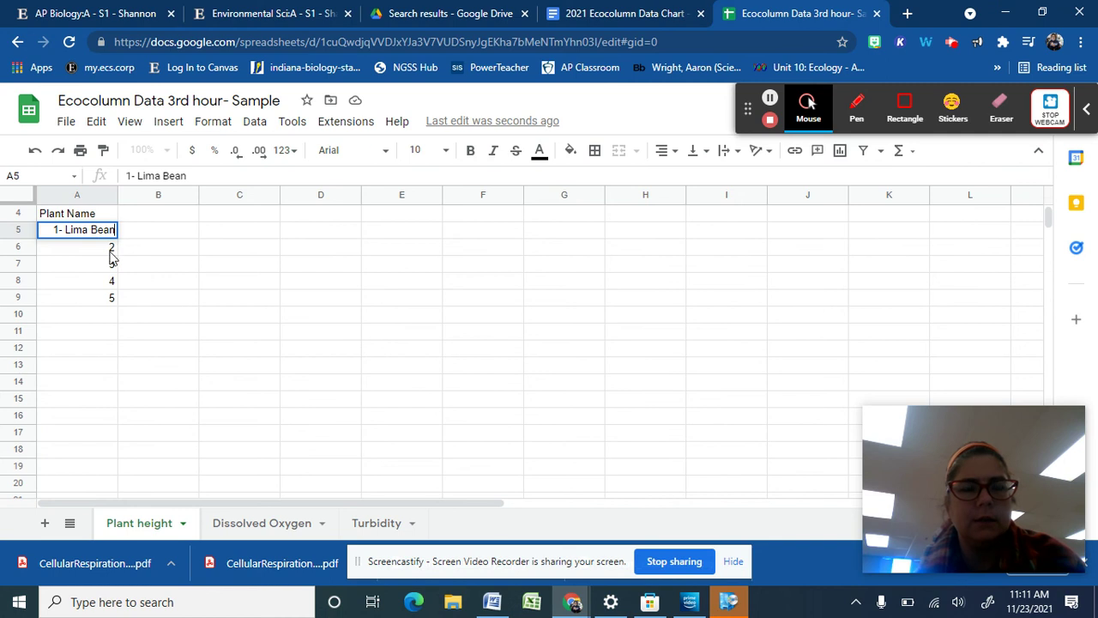
{"action": "key", "text": "Return"}
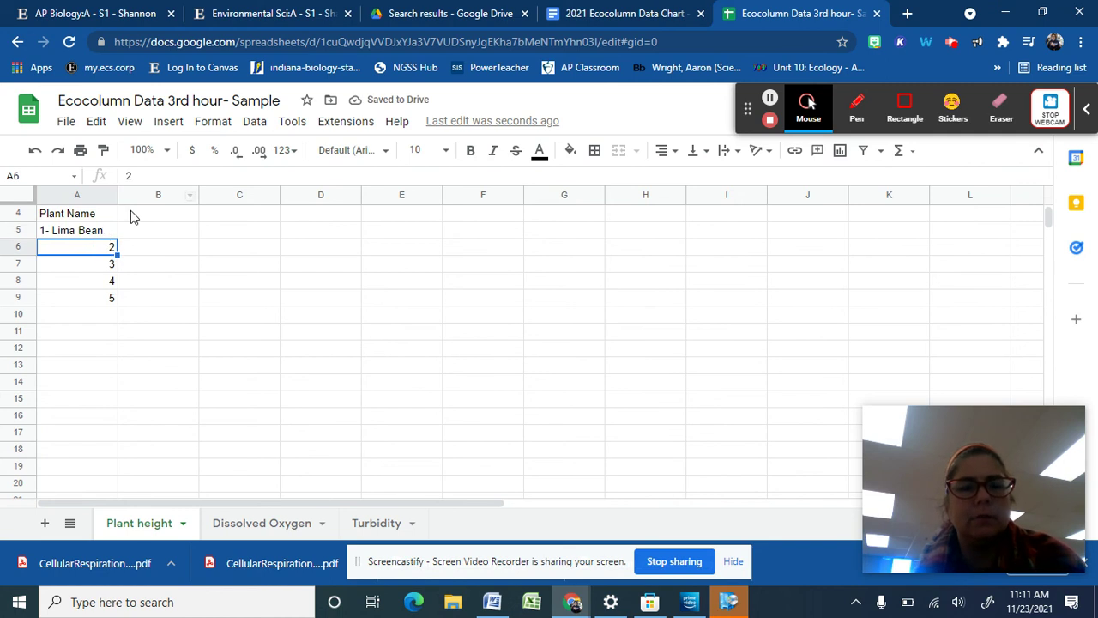
{"action": "left_click", "coordinate": [138, 177]}
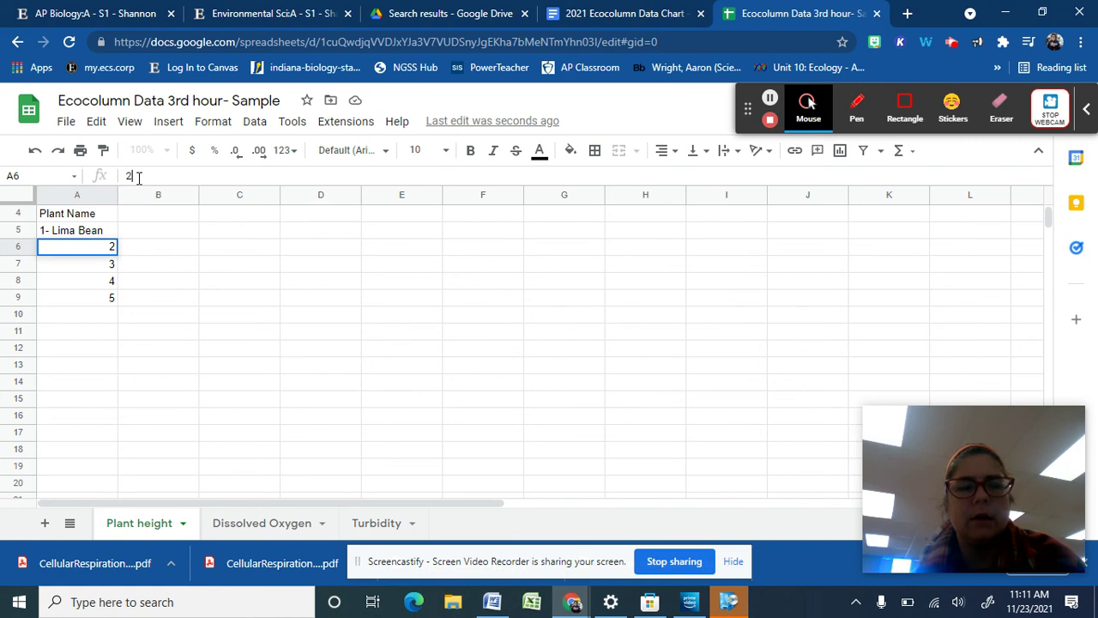
{"action": "left_click", "coordinate": [144, 174]}
Step: Enter 0 in cell B4 beside the Plant Name heading and select the whole of row 4
{"action": "left_click", "coordinate": [147, 220]}
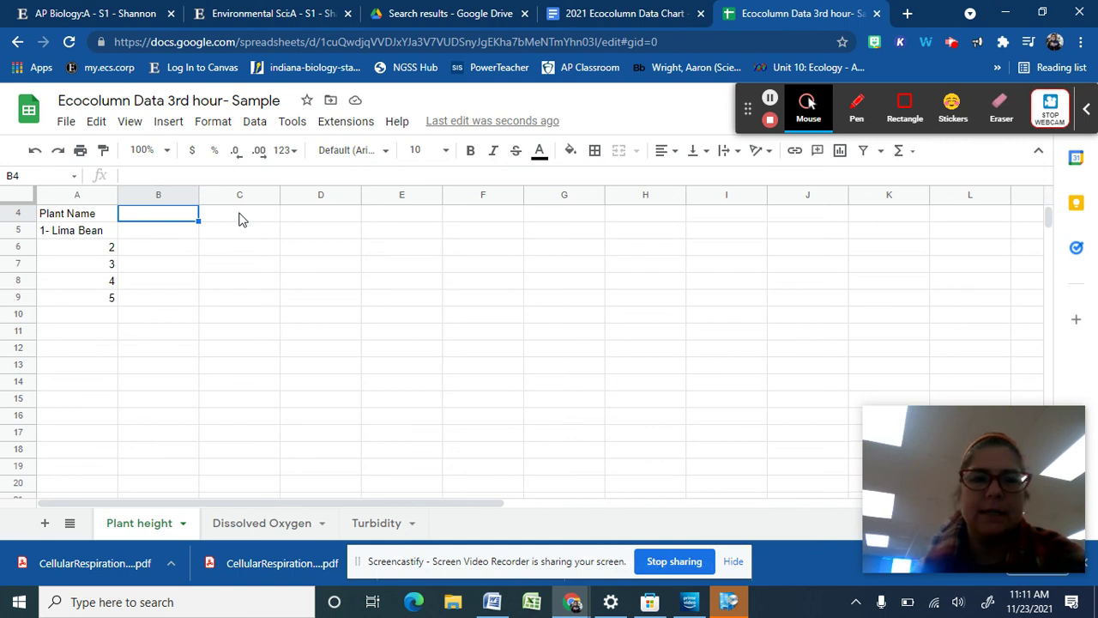
{"action": "type", "text": "0"}
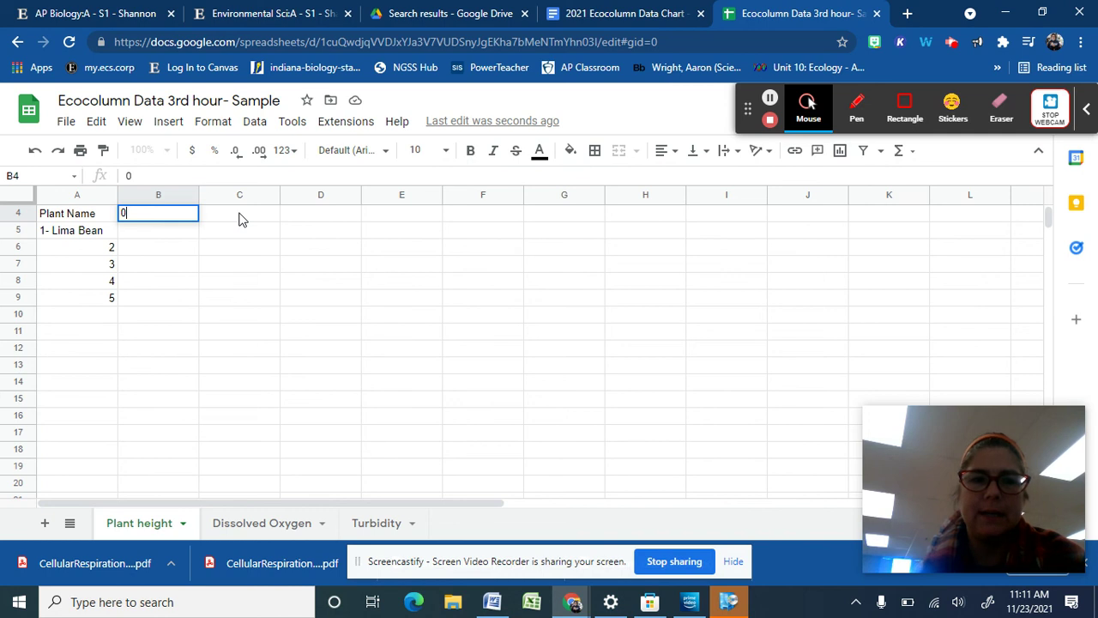
{"action": "left_click", "coordinate": [20, 213]}
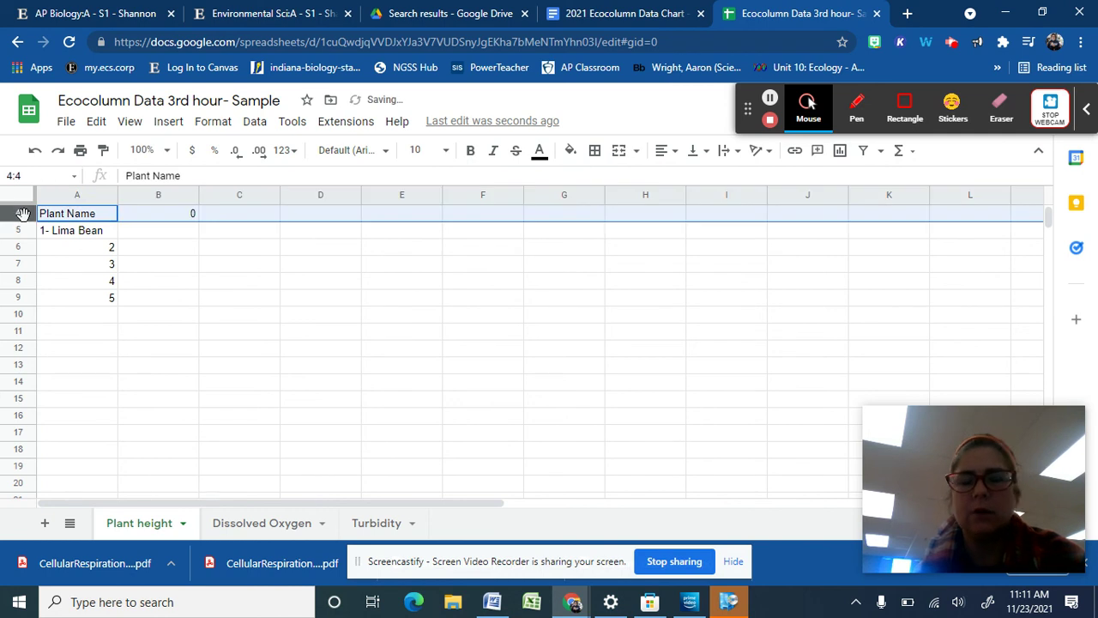
Step: Try inserting a row below the Plant Name heading row, and undo the insertion
{"action": "right_click", "coordinate": [23, 213]}
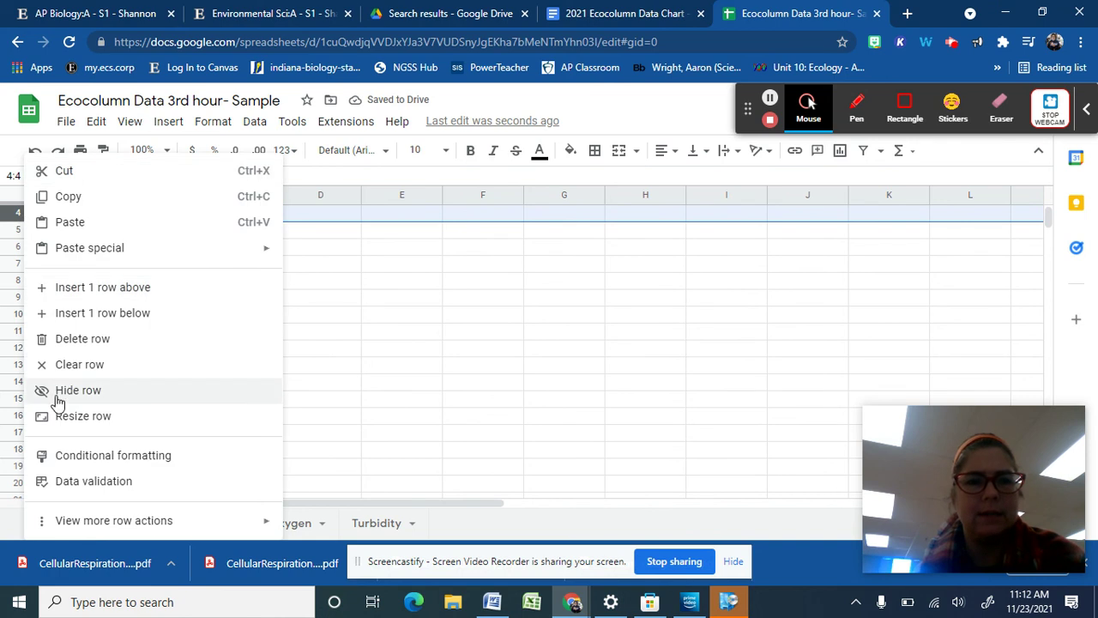
{"action": "left_click", "coordinate": [89, 316]}
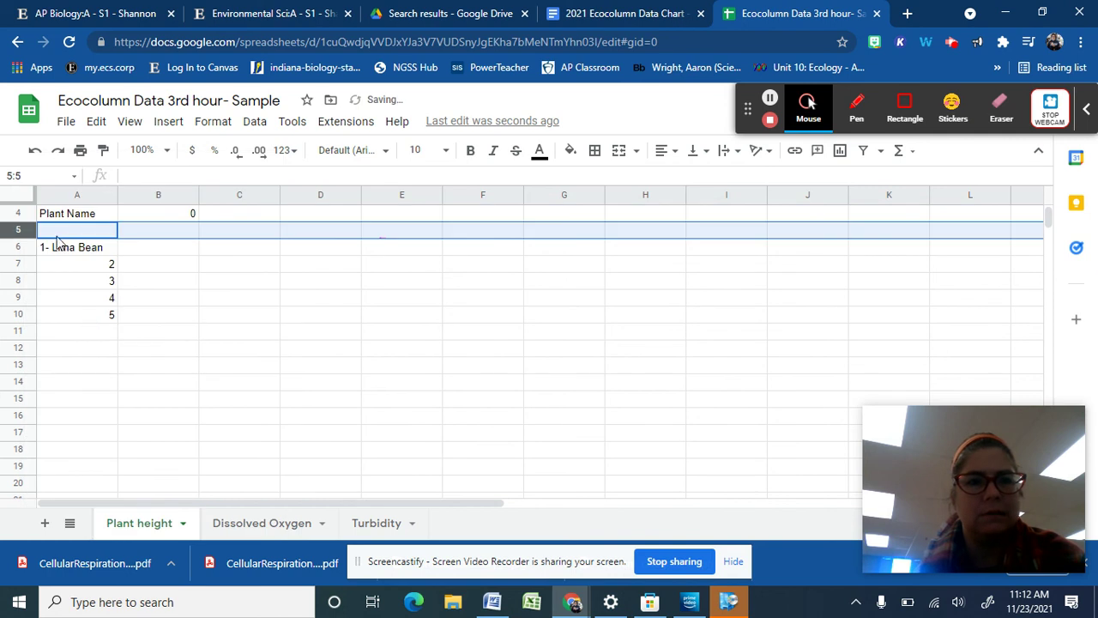
{"action": "left_click", "coordinate": [34, 151]}
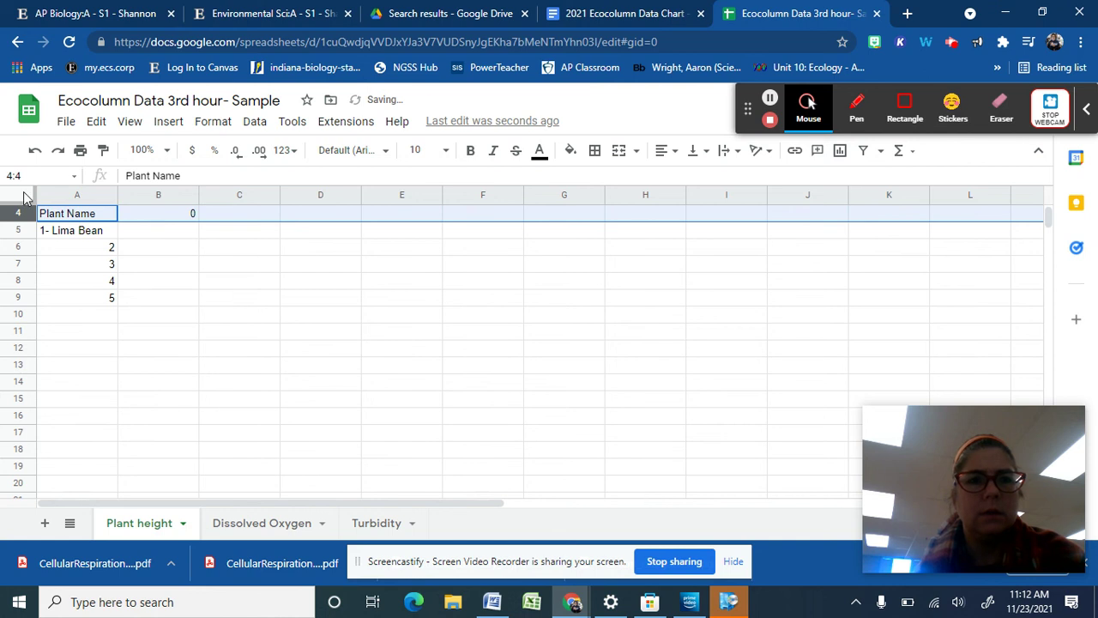
Step: Insert one blank row above the Plant Name heading row
{"action": "left_click", "coordinate": [160, 122]}
{"action": "mouse_move", "coordinate": [185, 178]}
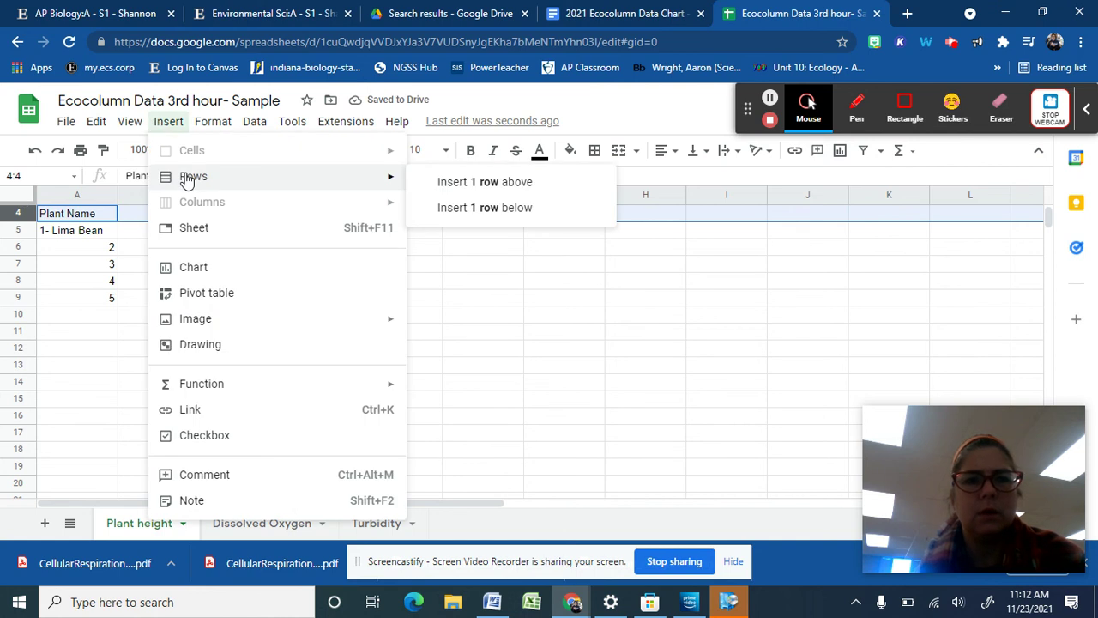
{"action": "left_click", "coordinate": [442, 185]}
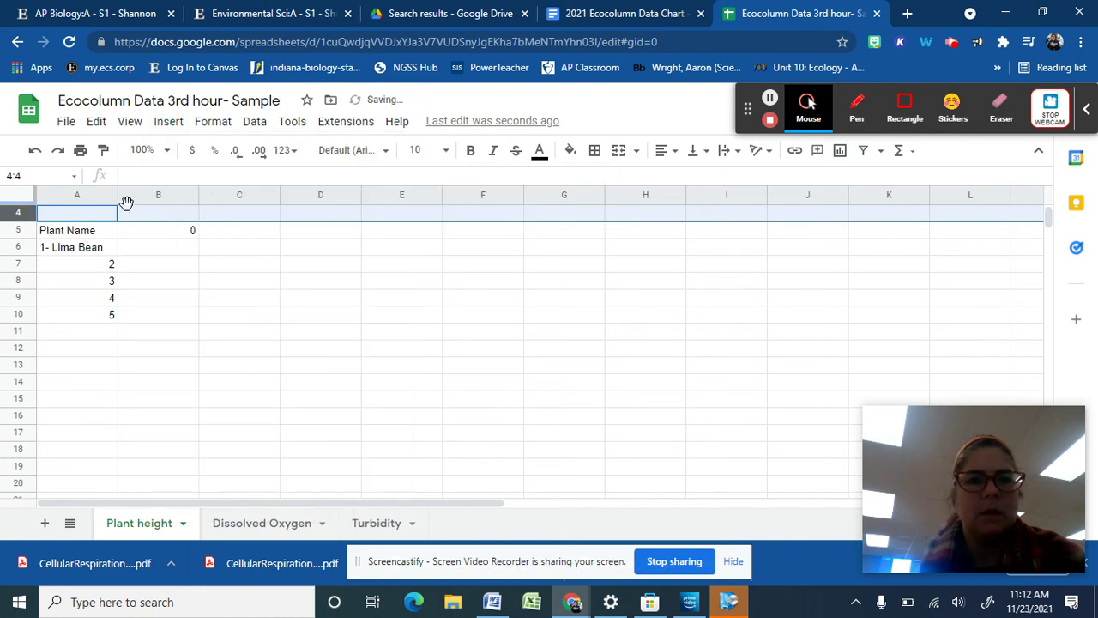
Step: Enter the heading "Plant Height (cm)" in cell B4, above the 0 column heading
{"action": "left_click", "coordinate": [164, 216]}
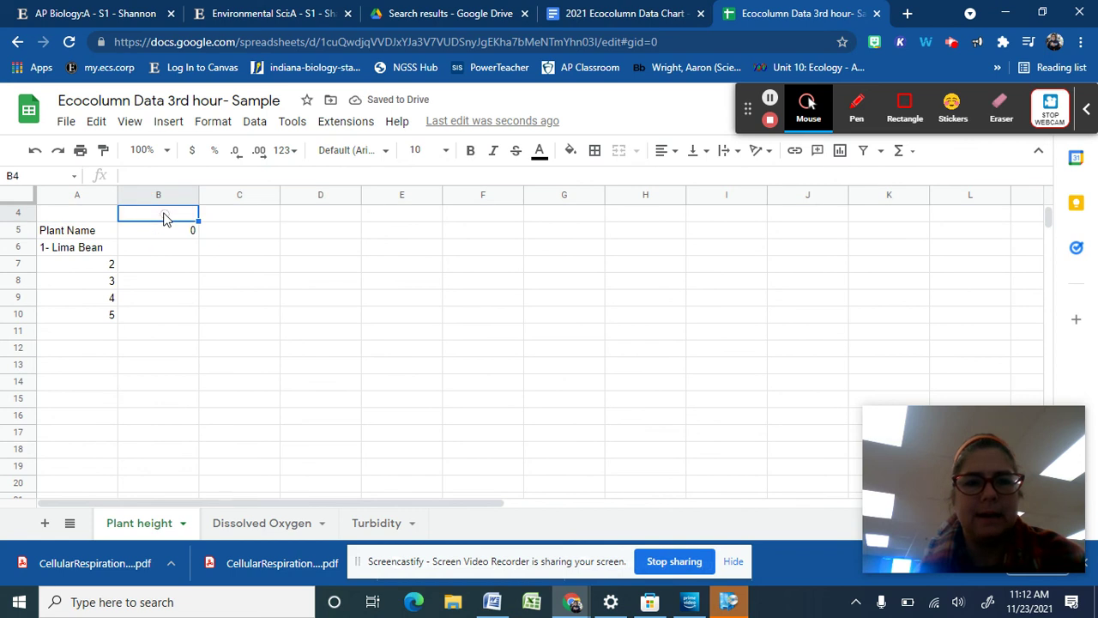
{"action": "type", "text": "Plant He"}
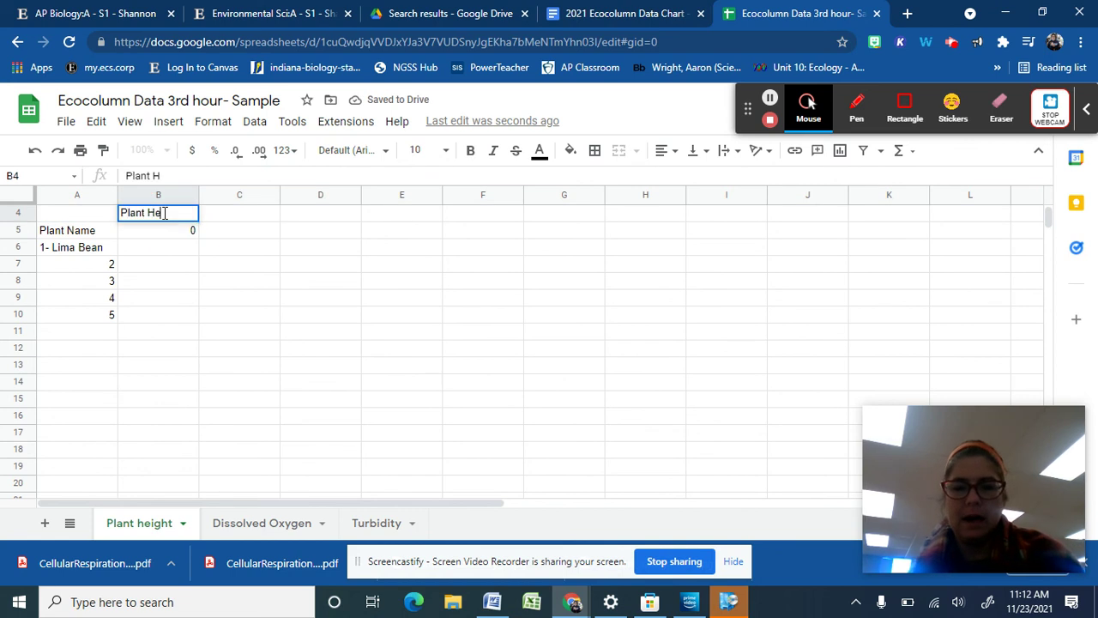
{"action": "type", "text": "ight"}
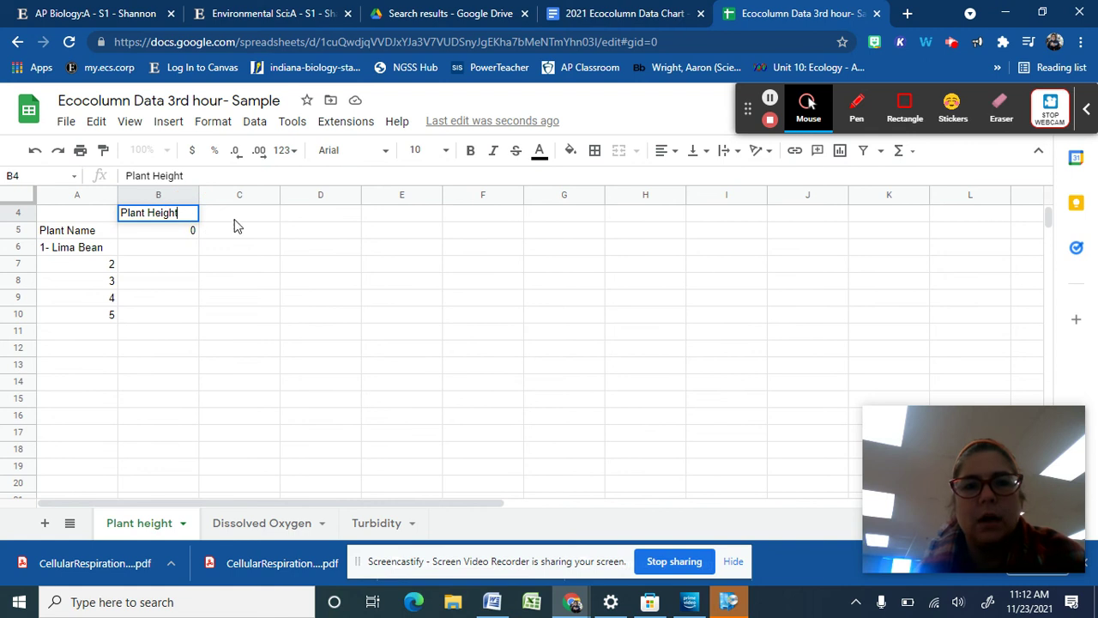
{"action": "left_click", "coordinate": [235, 216]}
{"action": "left_click", "coordinate": [194, 217]}
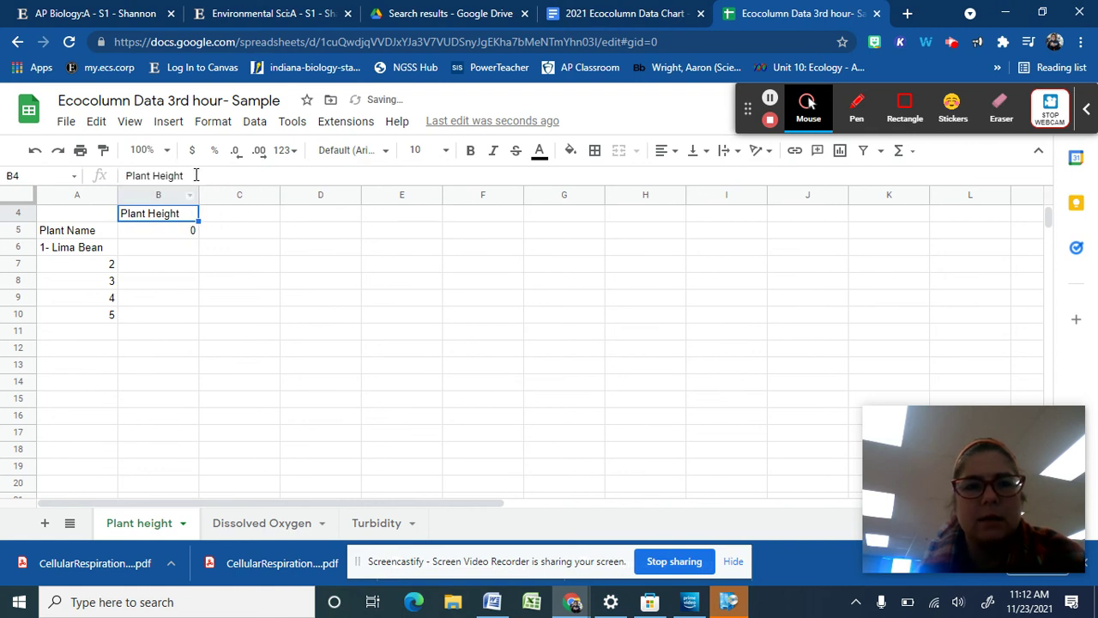
{"action": "left_click", "coordinate": [196, 175]}
{"action": "type", "text": "(cm)"}
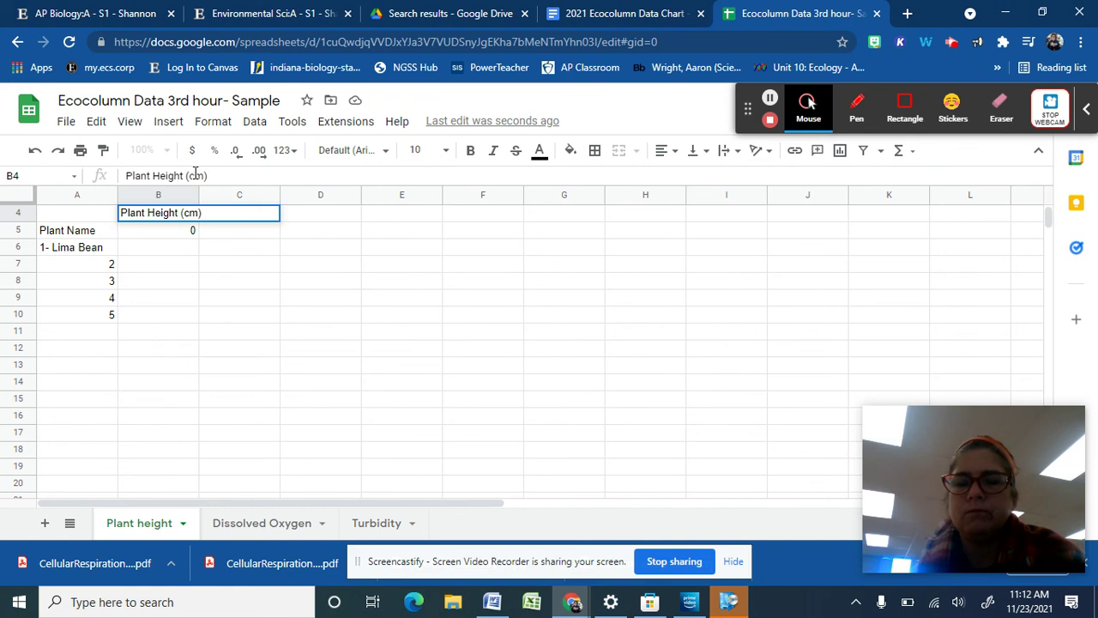
{"action": "left_click", "coordinate": [177, 230]}
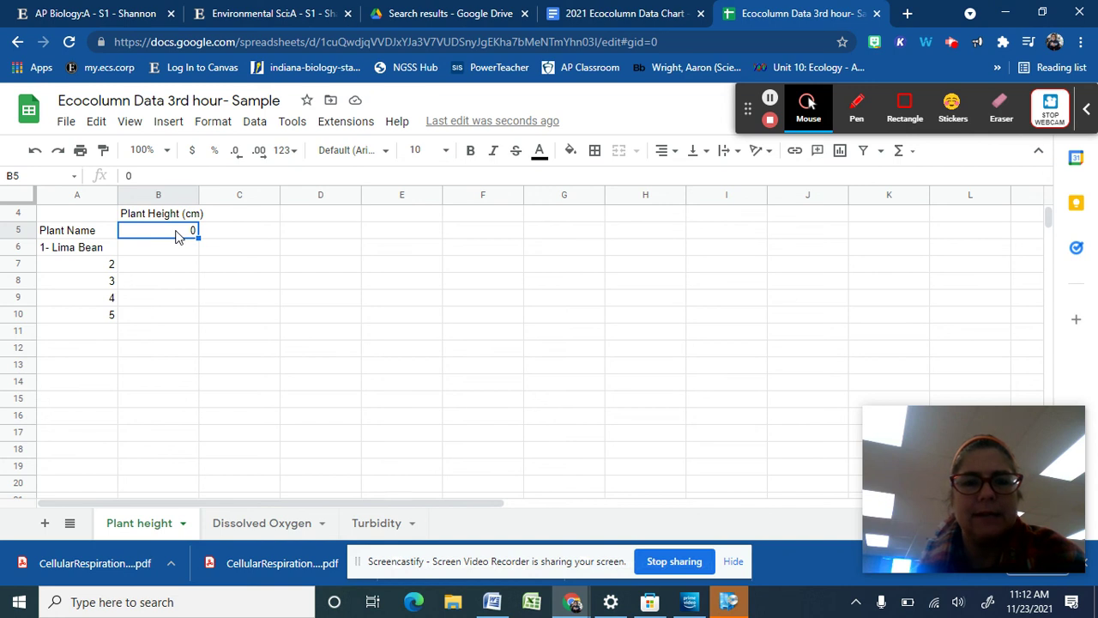
{"action": "left_click", "coordinate": [224, 236]}
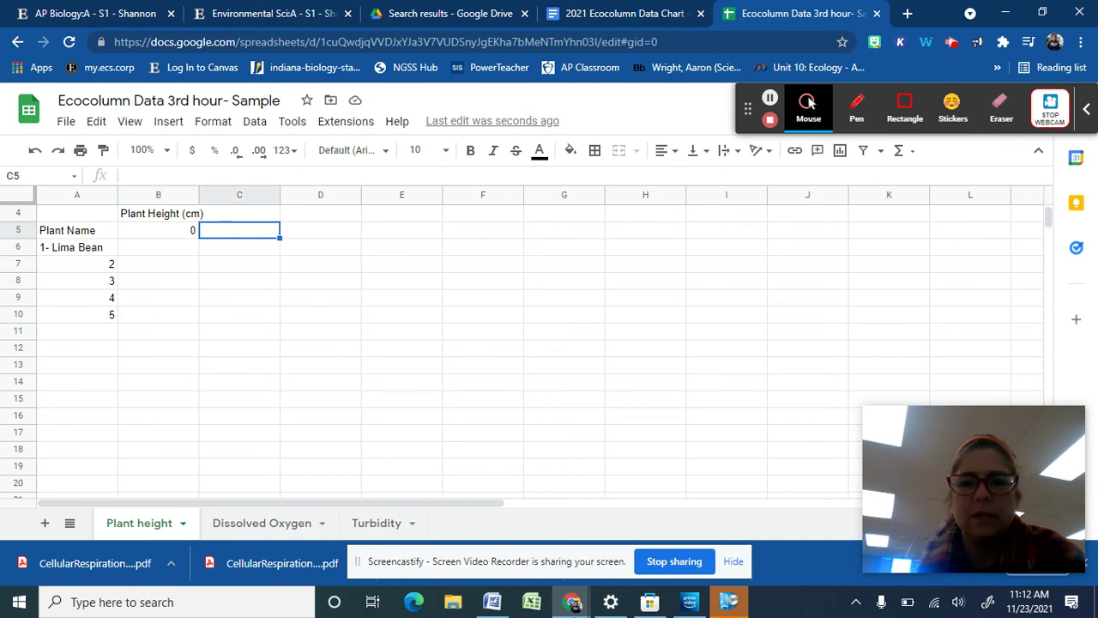
Step: Consult the October 2021 system calendar and enter the note "october 5th- began" in cell I17, away from the table
{"action": "left_click", "coordinate": [725, 435]}
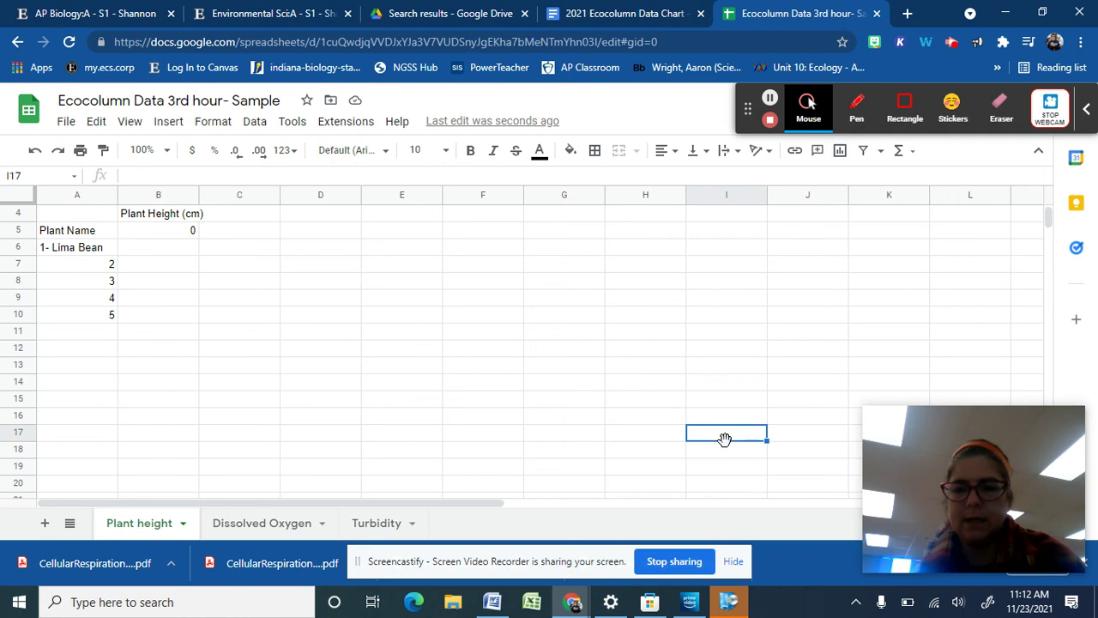
{"action": "scroll", "coordinate": [726, 438], "scroll_direction": "up", "scroll_amount": 1}
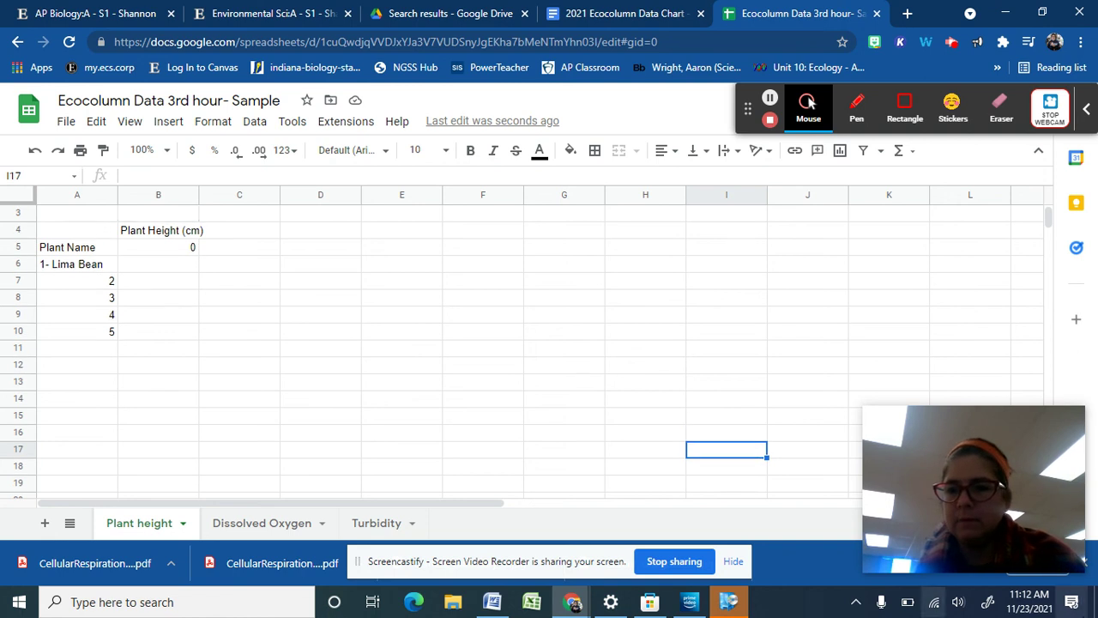
{"action": "left_click", "coordinate": [1032, 602]}
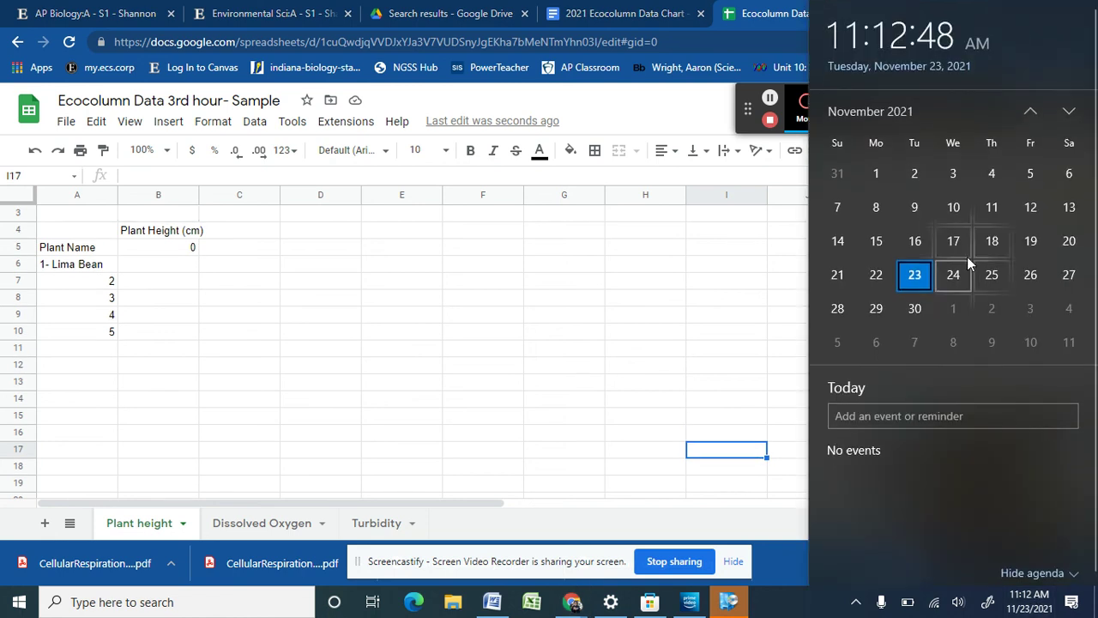
{"action": "left_click", "coordinate": [1031, 112]}
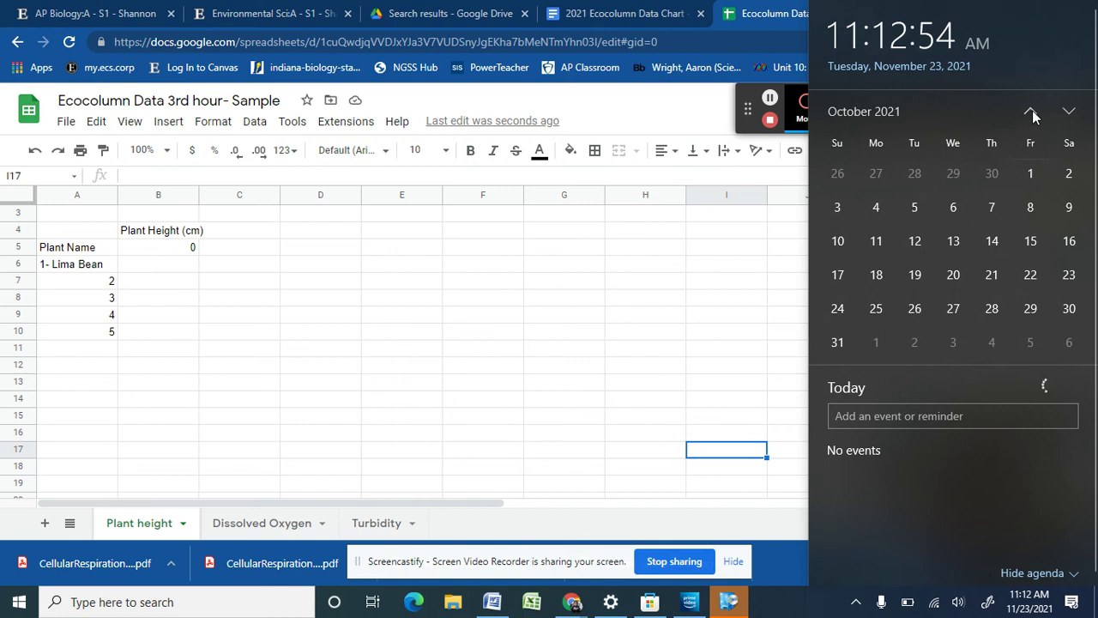
{"action": "left_click", "coordinate": [714, 447]}
{"action": "double_click", "coordinate": [713, 448]}
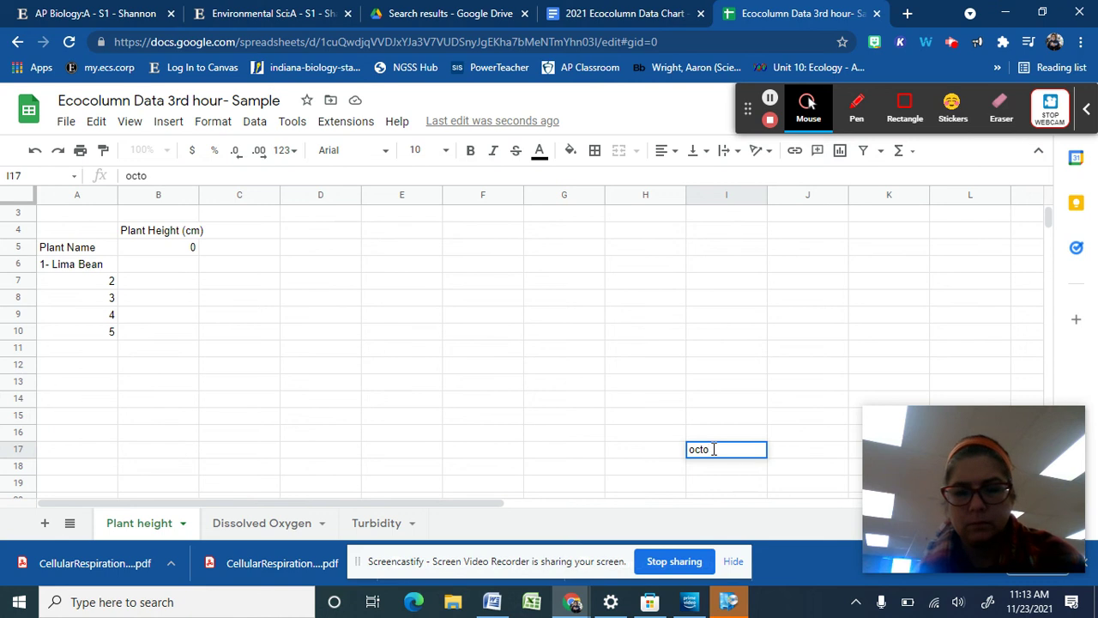
{"action": "type", "text": "october 5th-"}
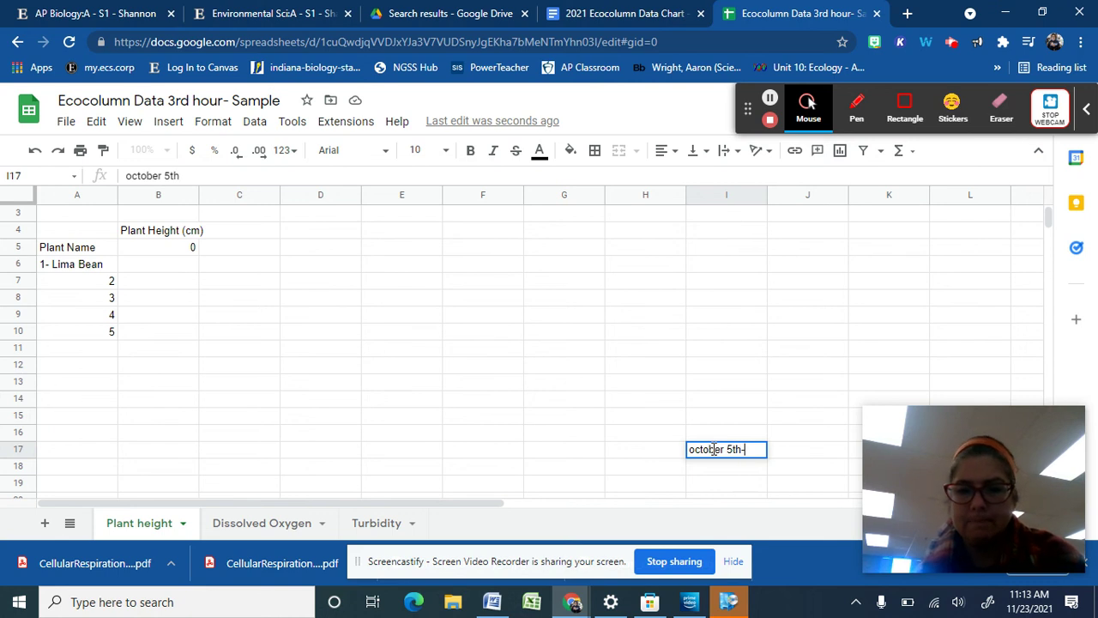
{"action": "type", "text": "  brgan"}
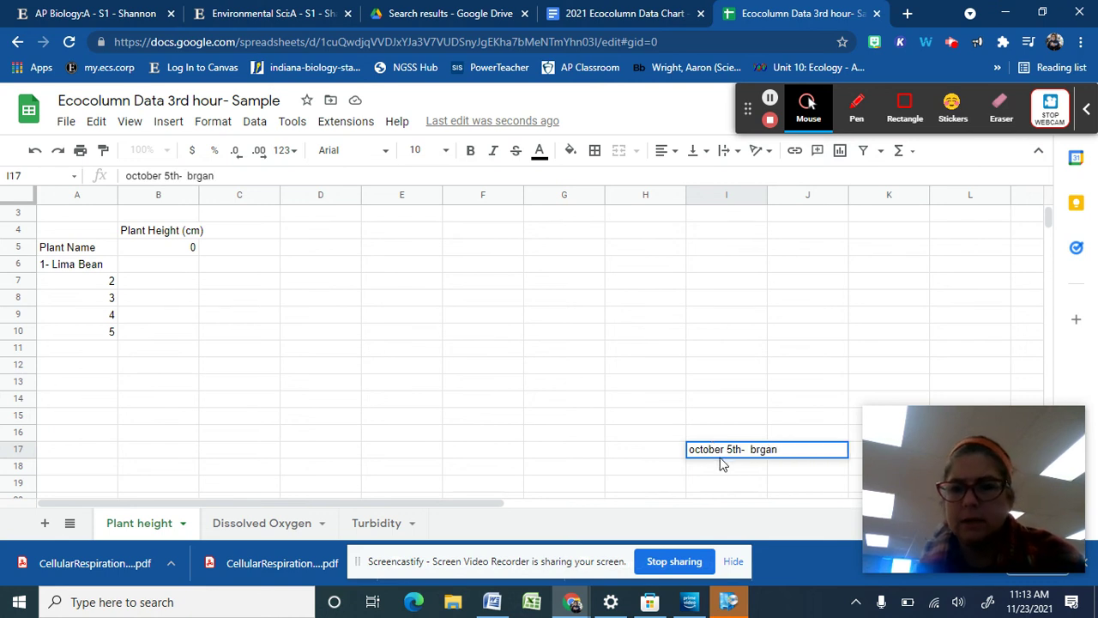
{"action": "key", "text": "BackSpace"}
{"action": "key", "text": "BackSpace"}
{"action": "key", "text": "BackSpace"}
{"action": "key", "text": "BackSpace"}
{"action": "type", "text": "egan"}
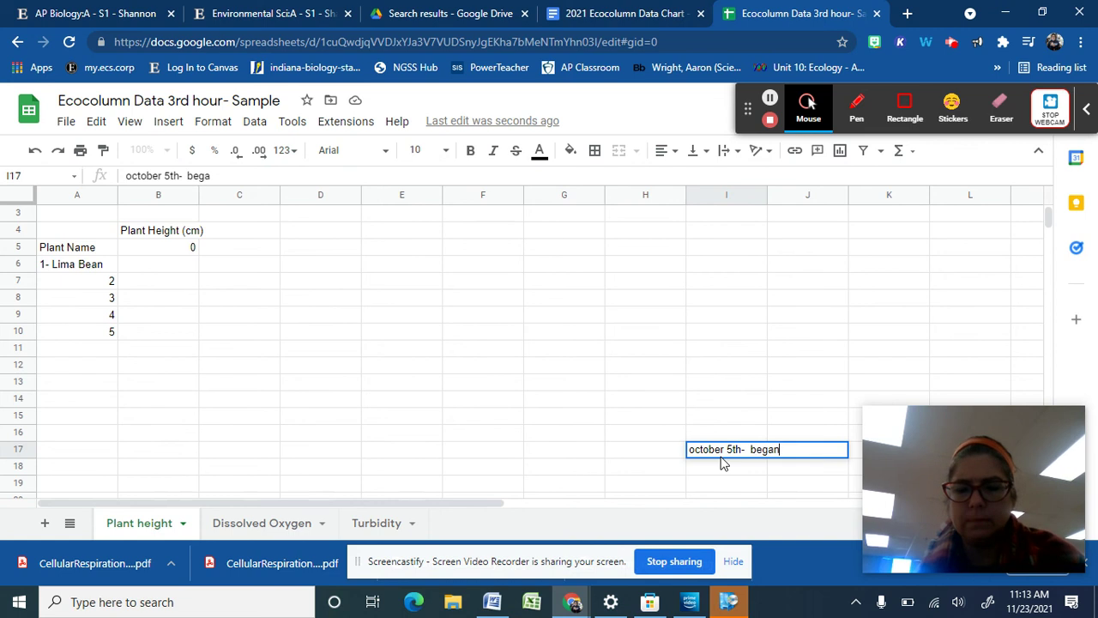
{"action": "key", "text": "Return"}
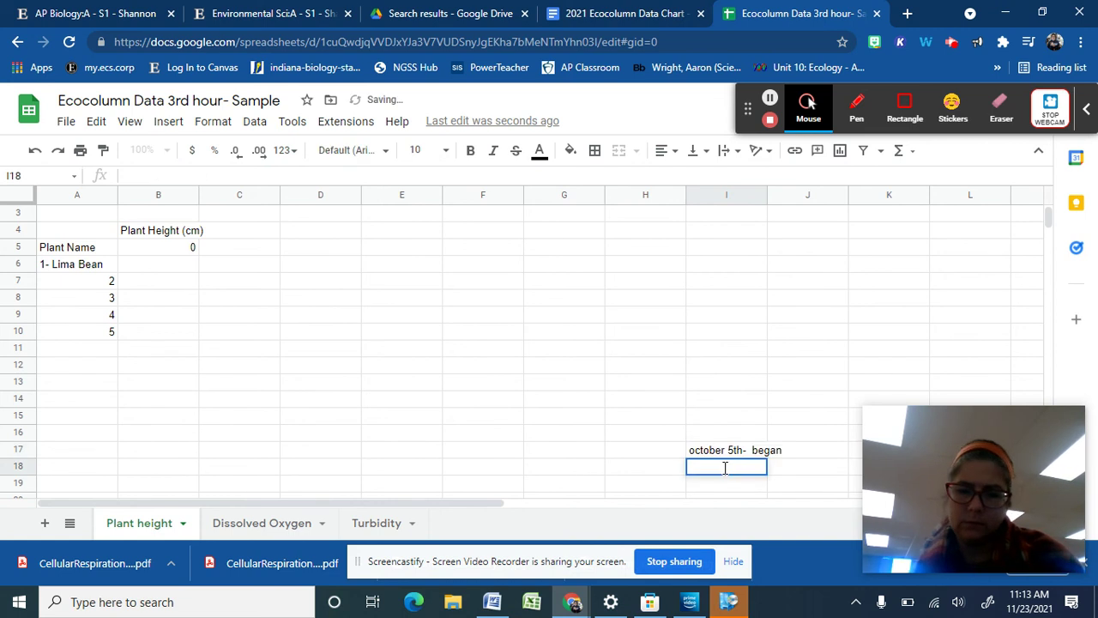
Step: Add the dates "October 12th" in cell I18 and "October 14th" in cell I19 below the start date
{"action": "type", "text": "October 12th"}
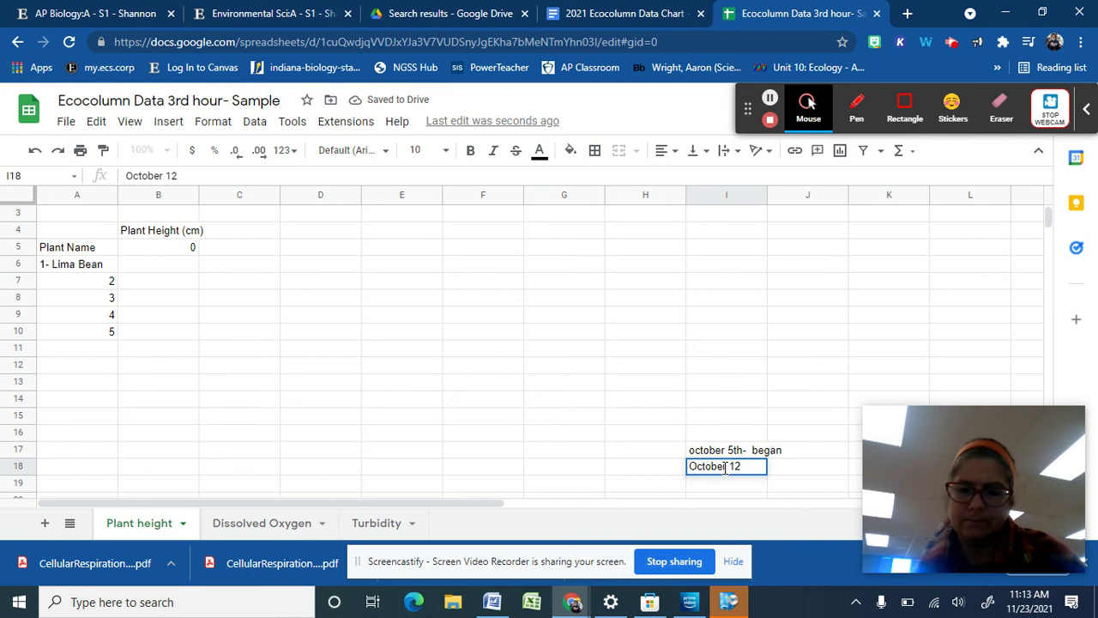
{"action": "left_click", "coordinate": [738, 484]}
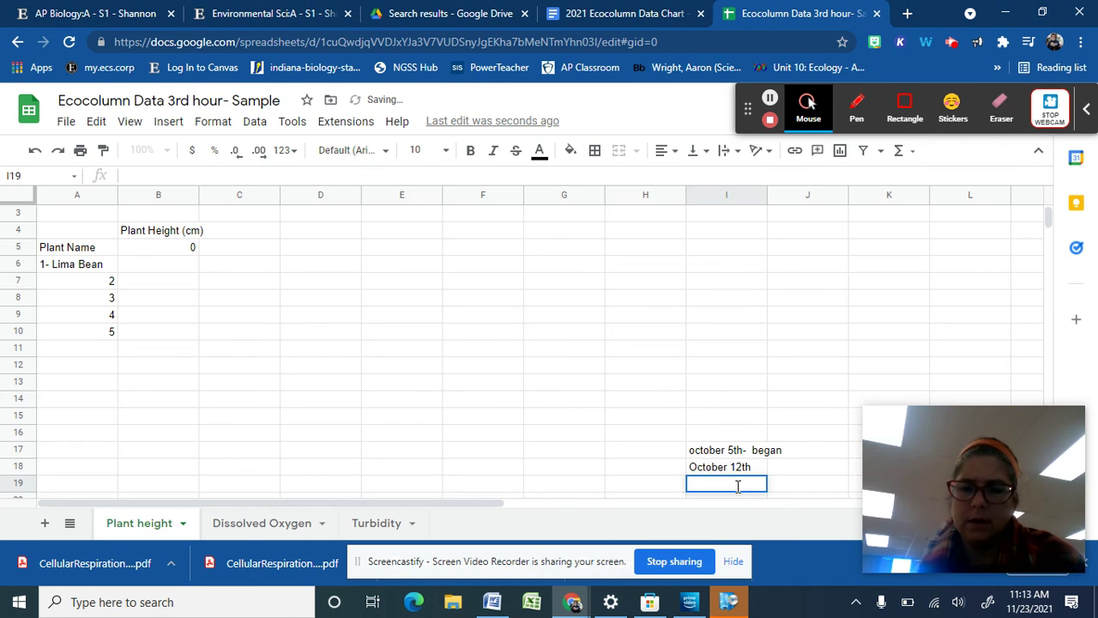
{"action": "type", "text": "October 14"}
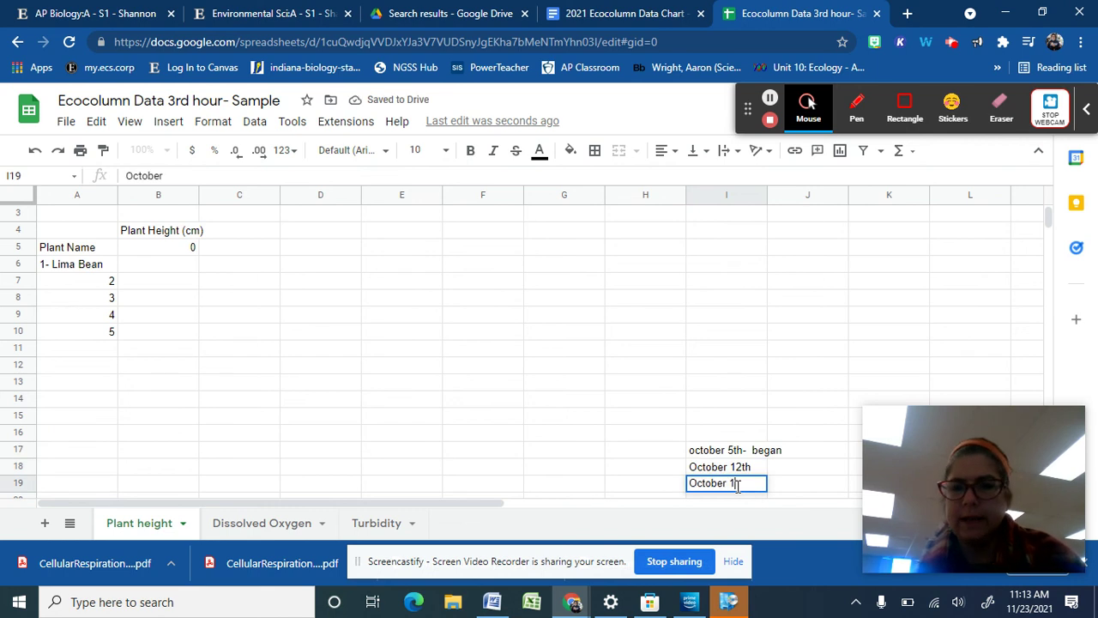
{"action": "type", "text": "th"}
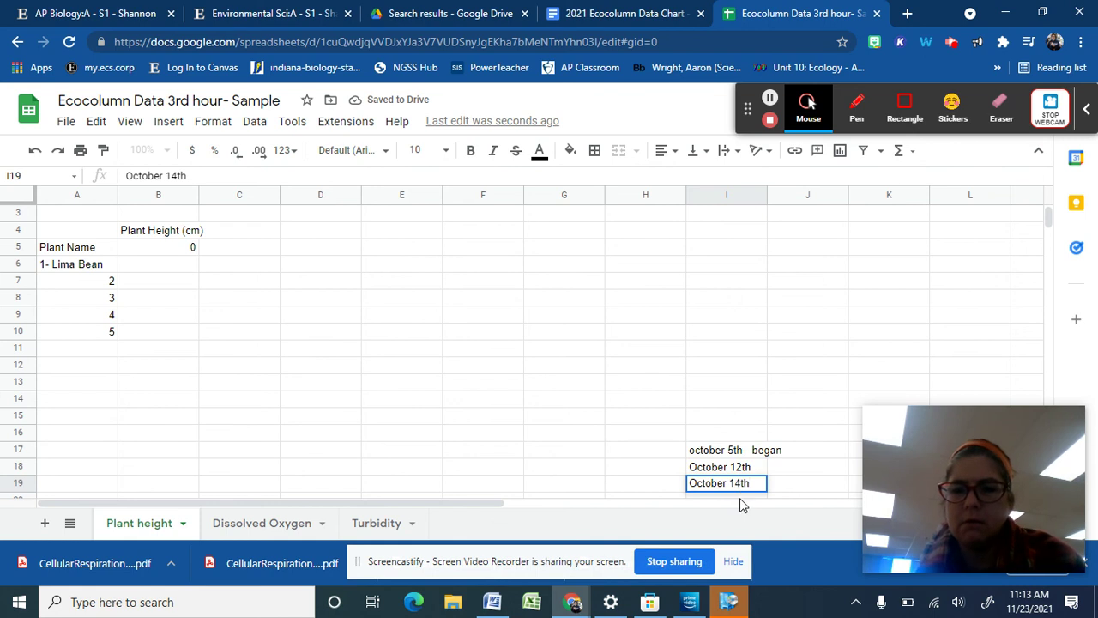
{"action": "scroll", "coordinate": [740, 498], "scroll_direction": "right", "scroll_amount": 2}
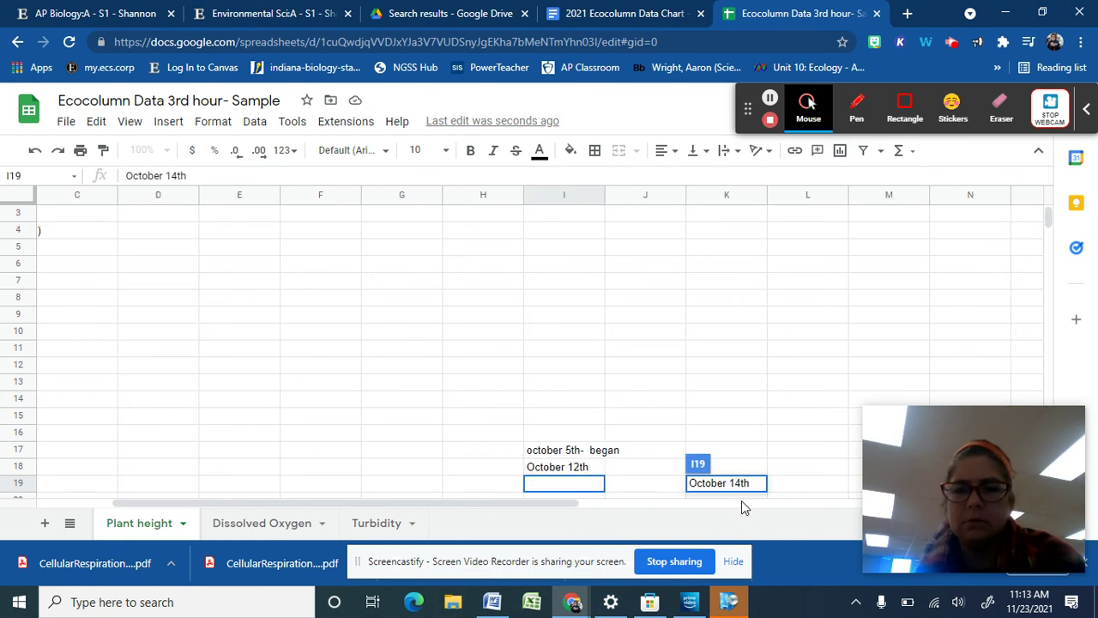
{"action": "left_click", "coordinate": [35, 153]}
{"action": "left_click", "coordinate": [35, 153]}
{"action": "left_click", "coordinate": [36, 153]}
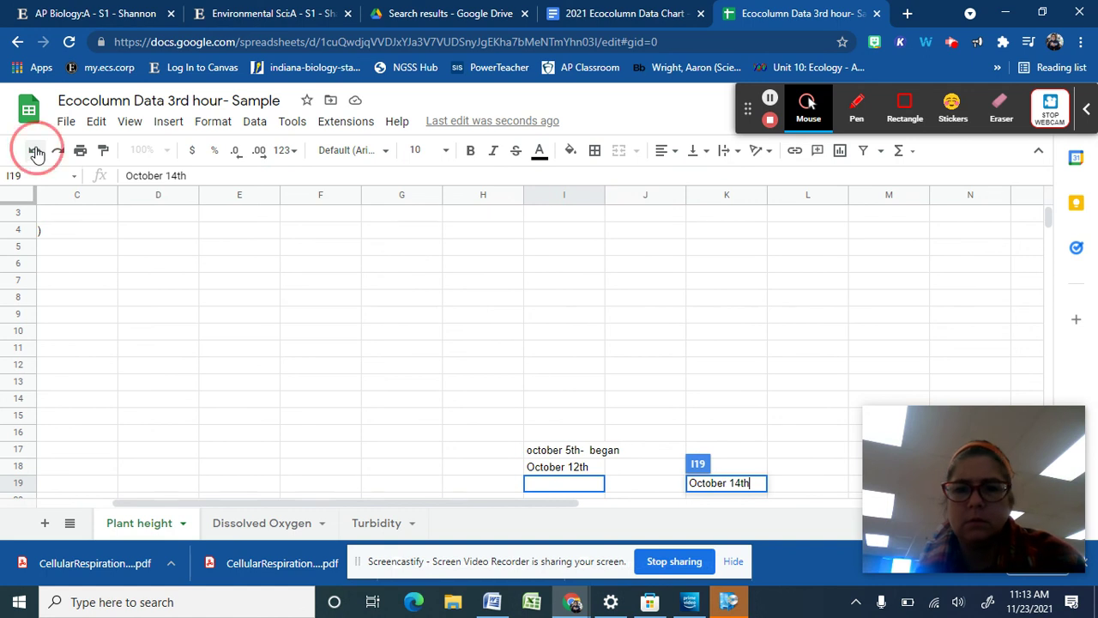
{"action": "left_click", "coordinate": [753, 410]}
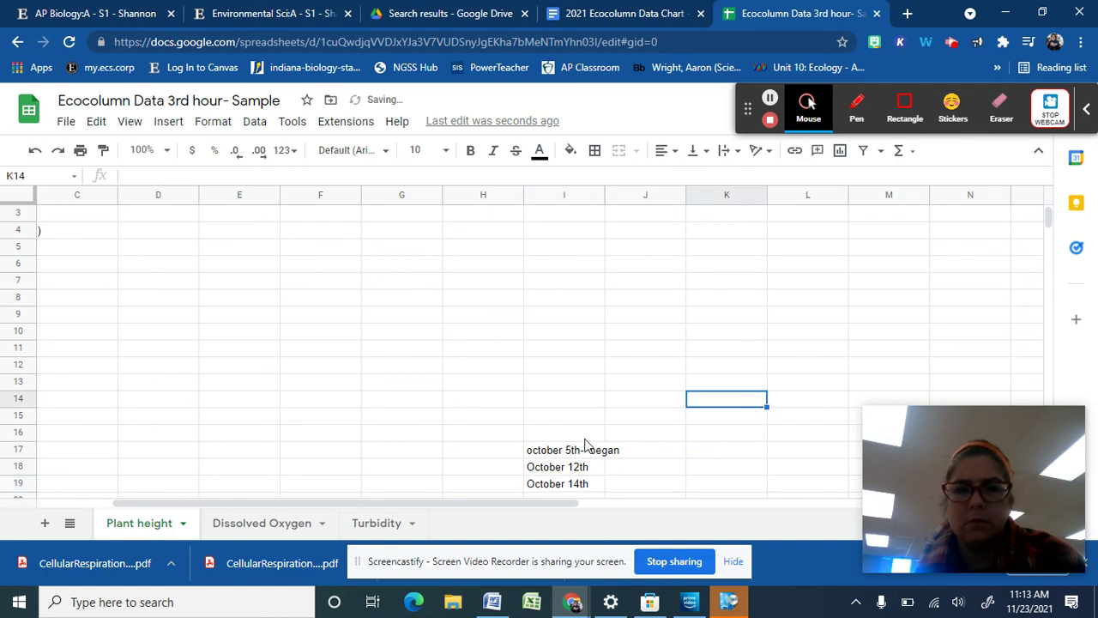
Step: Add the date "October 19th" in cell I20 at the end of the date list
{"action": "scroll", "coordinate": [584, 444], "scroll_direction": "down", "scroll_amount": 1}
{"action": "scroll", "coordinate": [585, 444], "scroll_direction": "right", "scroll_amount": 3}
{"action": "scroll", "coordinate": [585, 444], "scroll_direction": "left", "scroll_amount": 4}
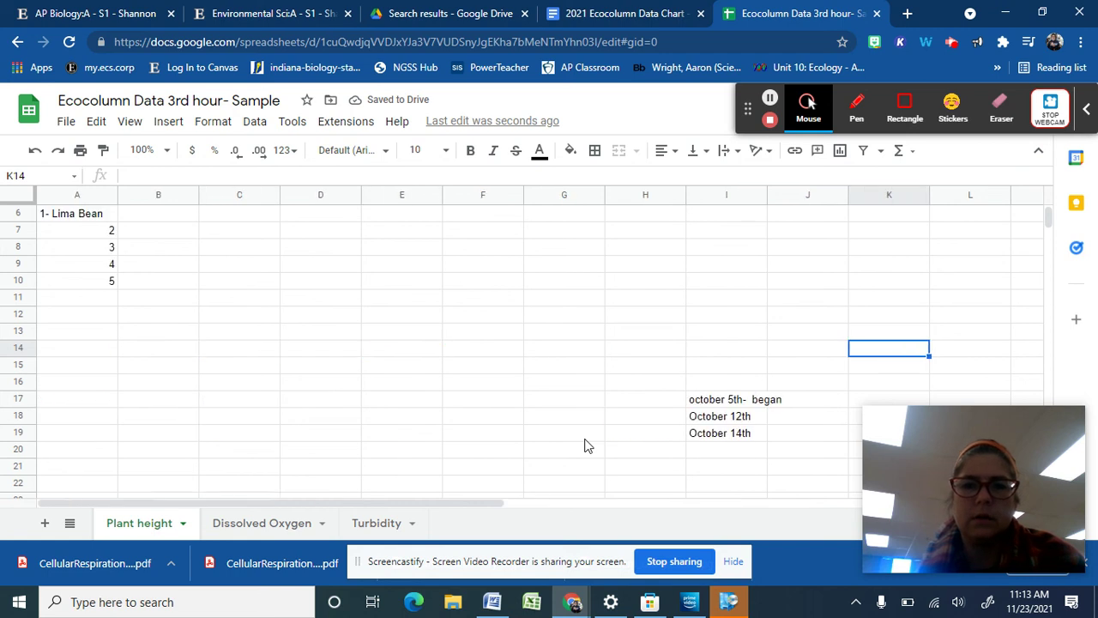
{"action": "left_click", "coordinate": [713, 438]}
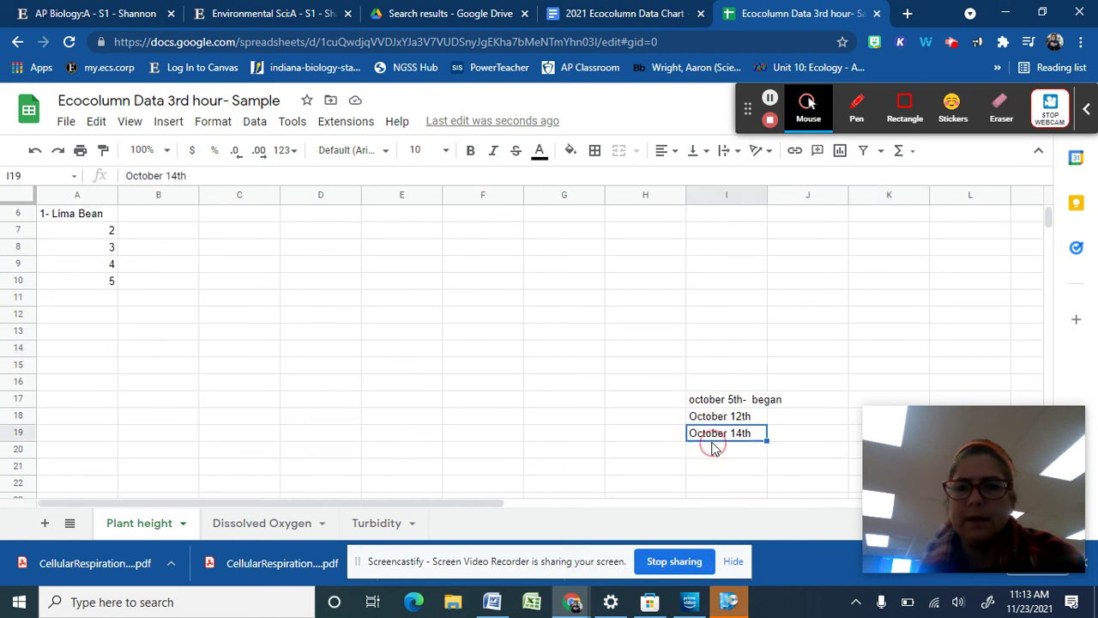
{"action": "left_click", "coordinate": [718, 453]}
{"action": "type", "text": "October 19th"}
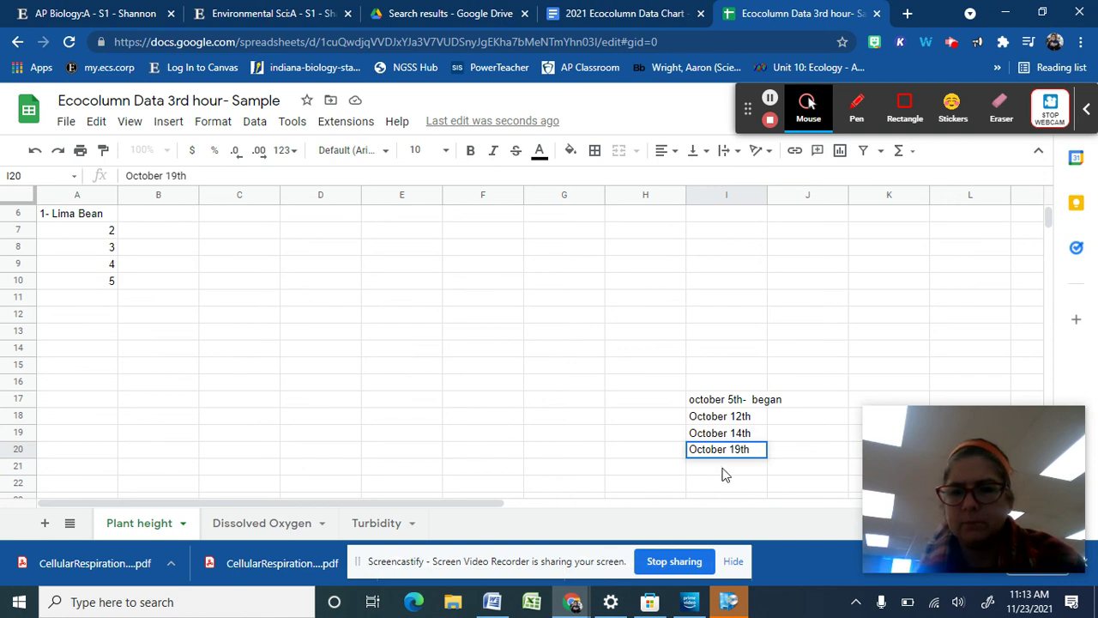
{"action": "left_click", "coordinate": [724, 470]}
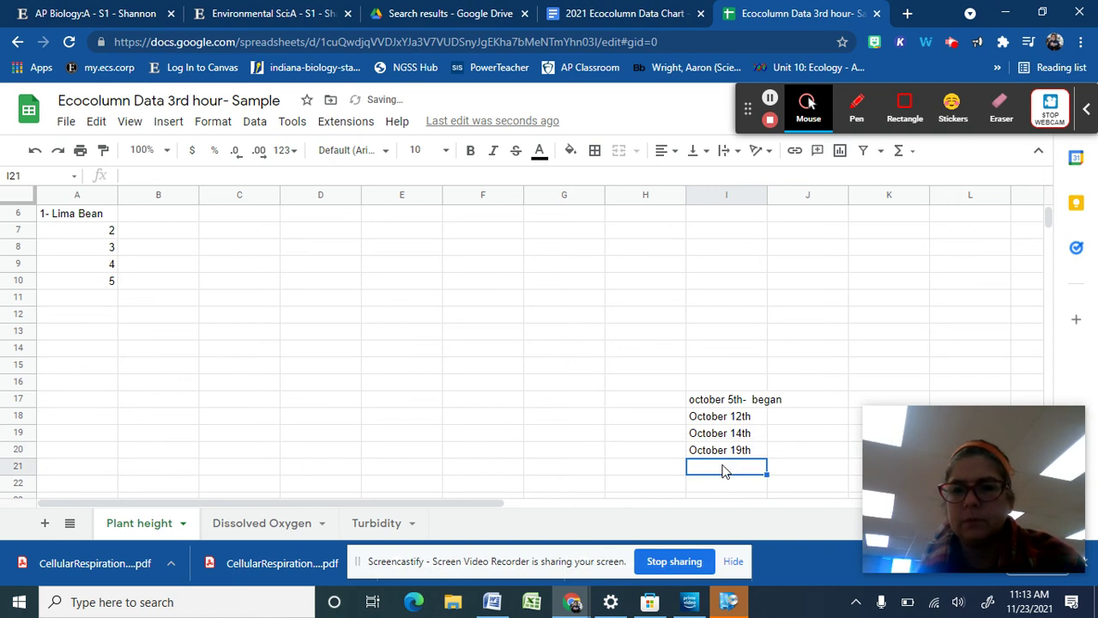
Step: Check the system calendar and enter the date "Octoberr 30" in cell I21 at the end of the date list
{"action": "left_click", "coordinate": [1029, 602]}
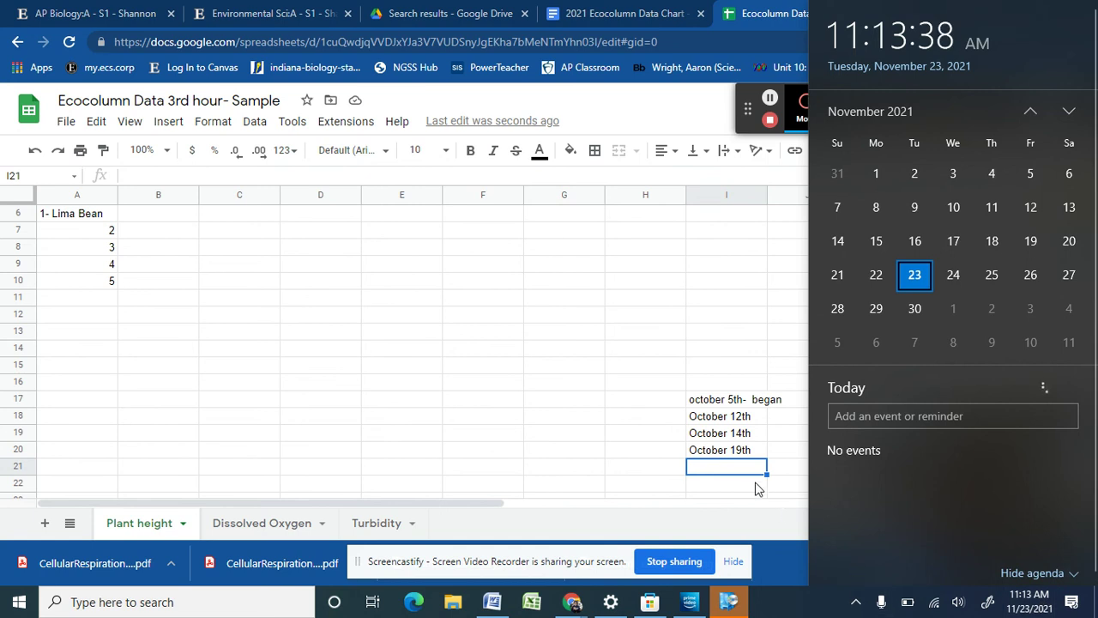
{"action": "left_click", "coordinate": [745, 466]}
{"action": "double_click", "coordinate": [745, 466]}
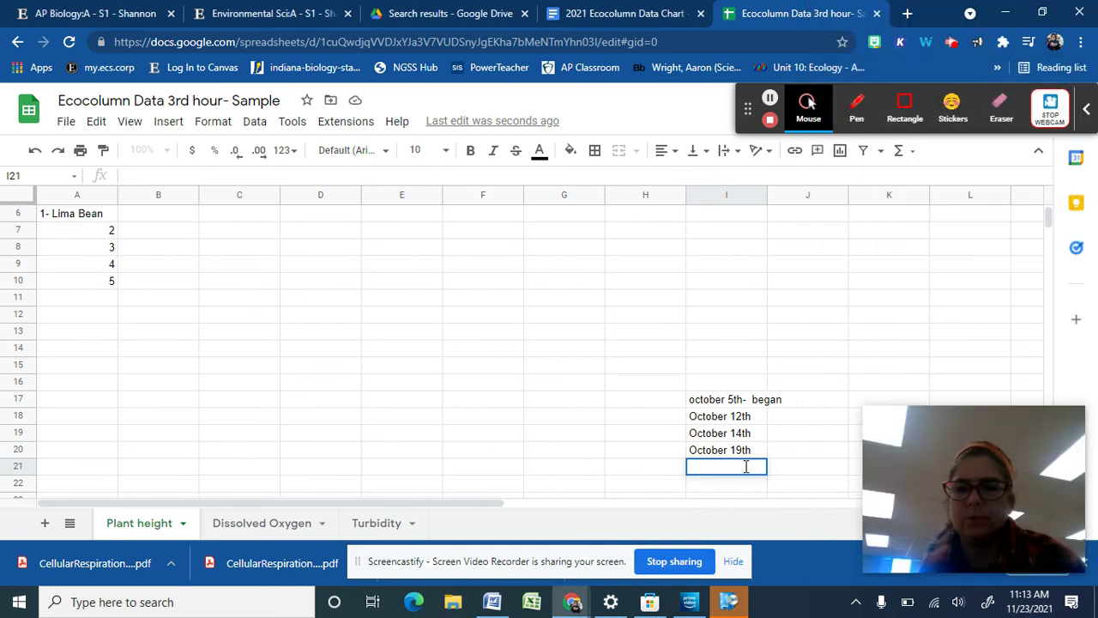
{"action": "type", "text": "Octoberr 30"}
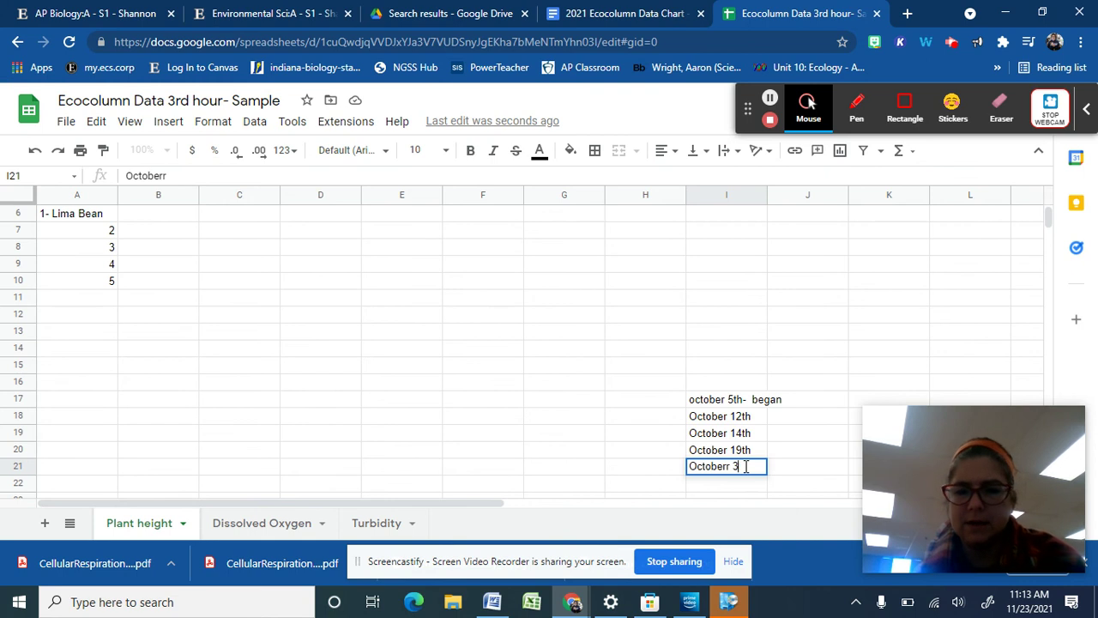
{"action": "left_click", "coordinate": [786, 494]}
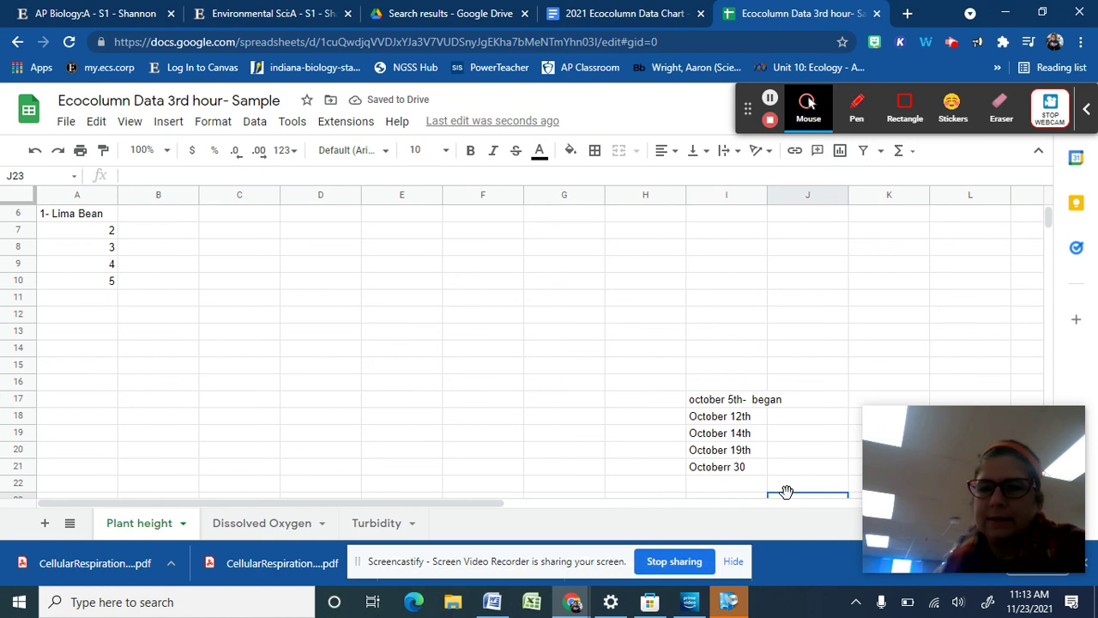
Step: Enter the heading "Days" in cell J16 and the value 0 in cell J17 beside the October 5th start date
{"action": "left_click", "coordinate": [817, 403]}
{"action": "left_click", "coordinate": [819, 385]}
{"action": "left_click", "coordinate": [817, 403]}
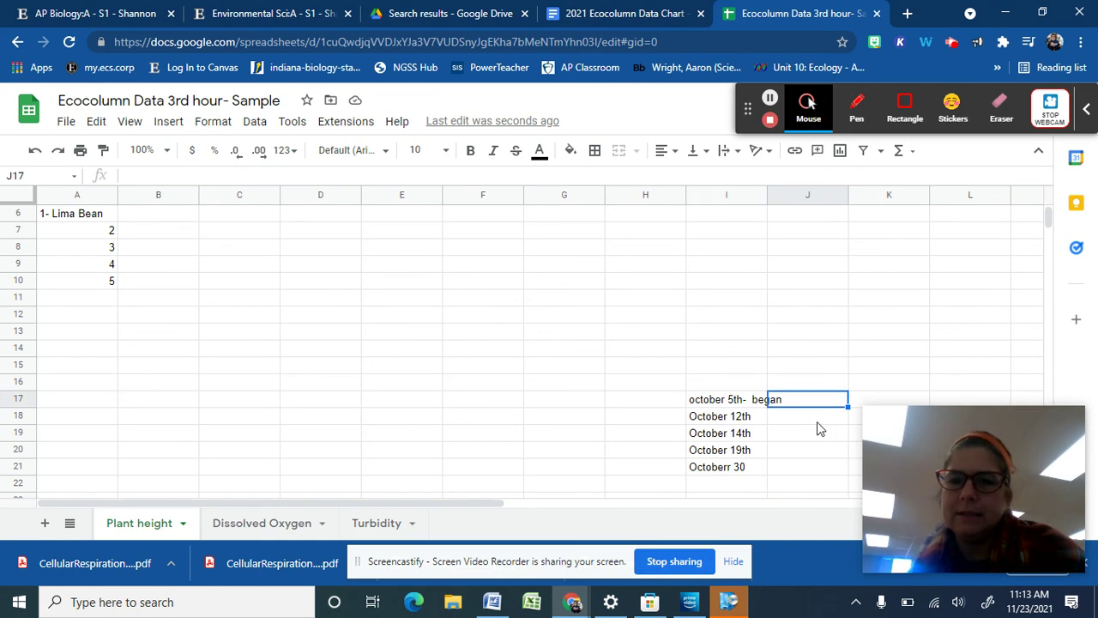
{"action": "left_click", "coordinate": [822, 418]}
{"action": "left_click", "coordinate": [820, 387]}
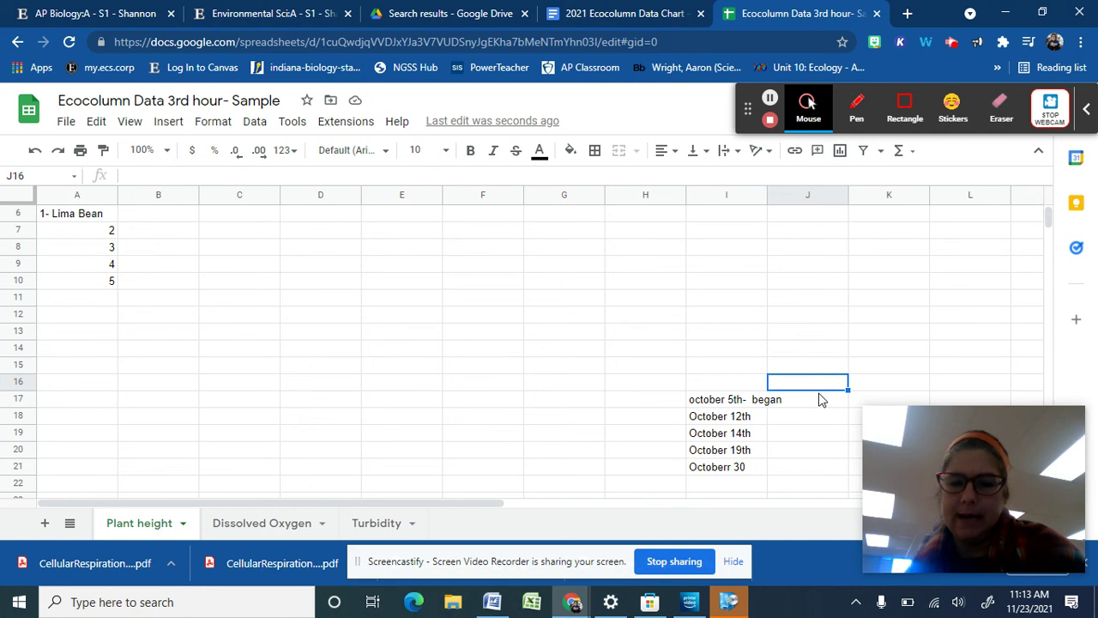
{"action": "type", "text": "Days"}
{"action": "left_click", "coordinate": [820, 404]}
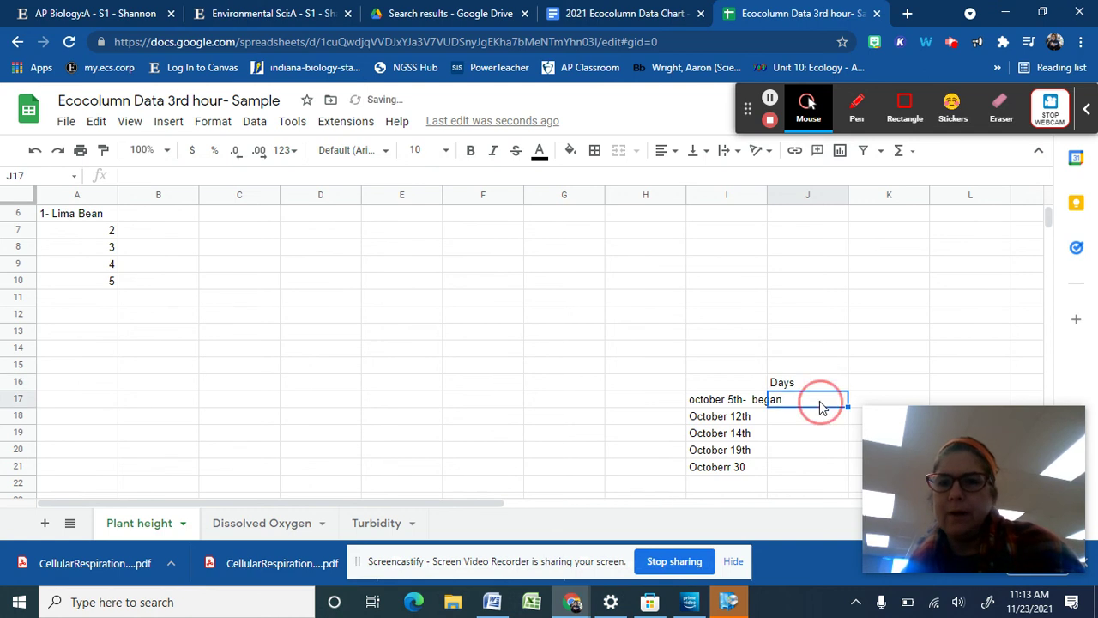
{"action": "type", "text": "0"}
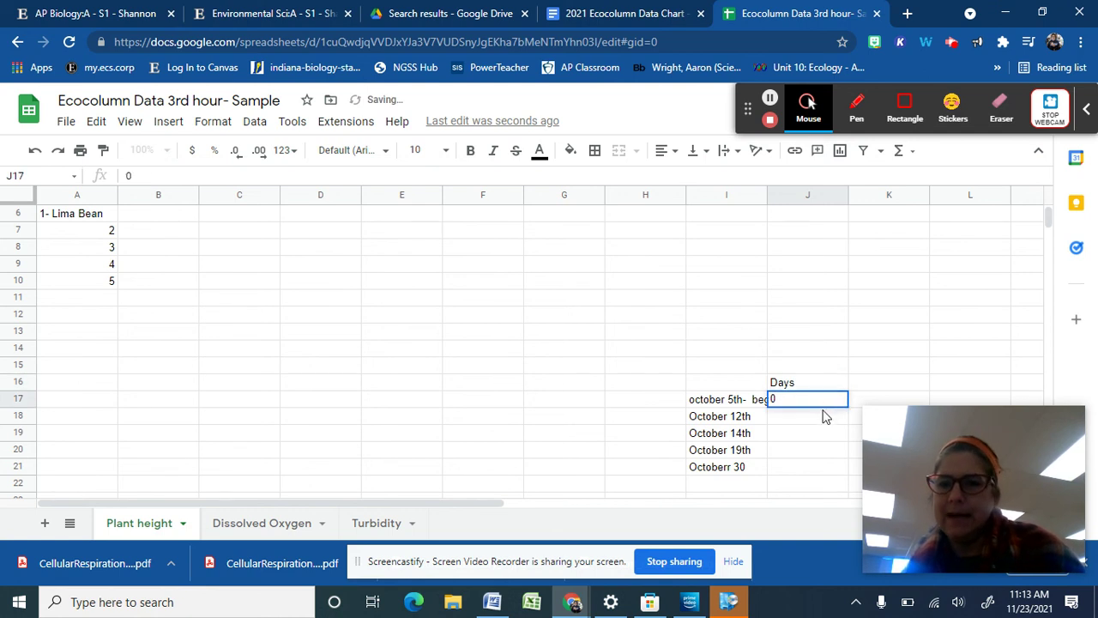
{"action": "left_click", "coordinate": [826, 419]}
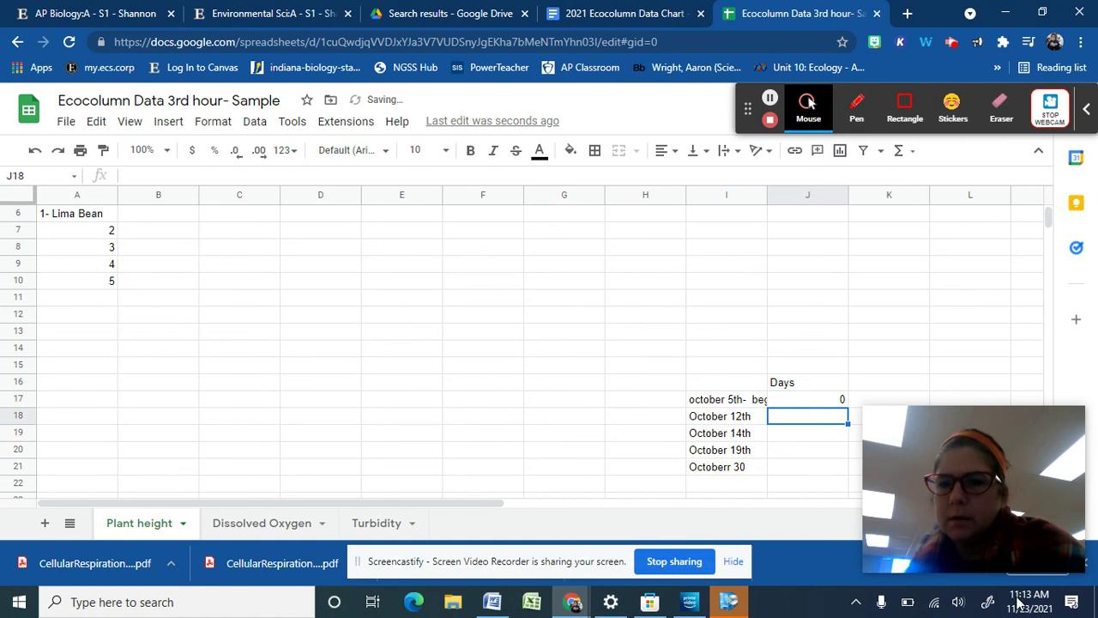
Step: Count days on the system calendar and enter 7 in cell J18 for October 12th and 9 in cell J19 for October 14th
{"action": "left_click", "coordinate": [1050, 606]}
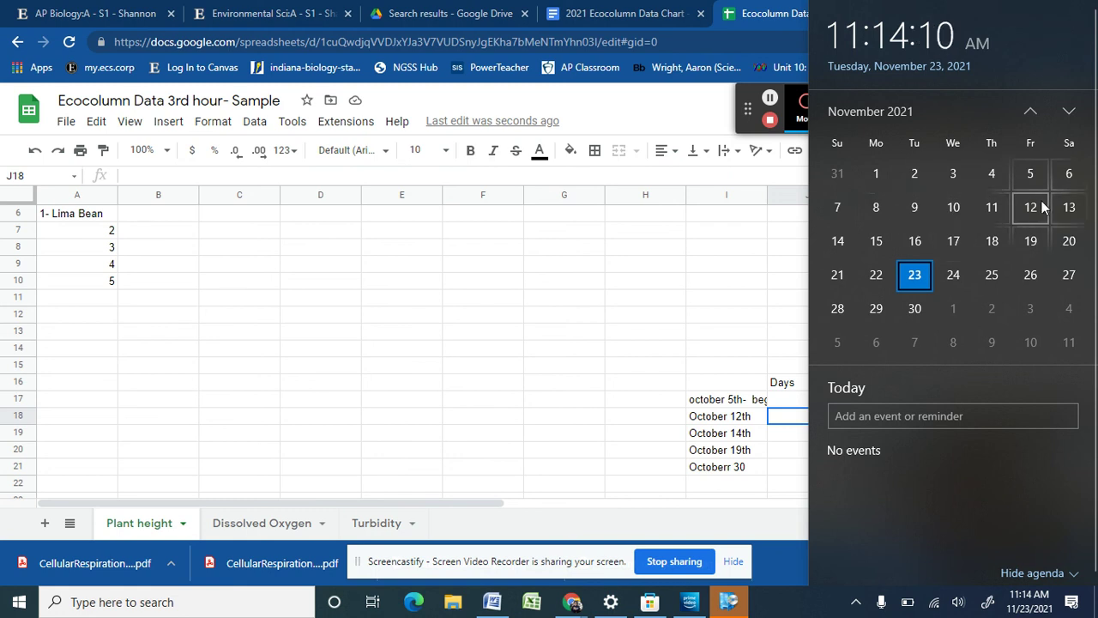
{"action": "left_click", "coordinate": [787, 420]}
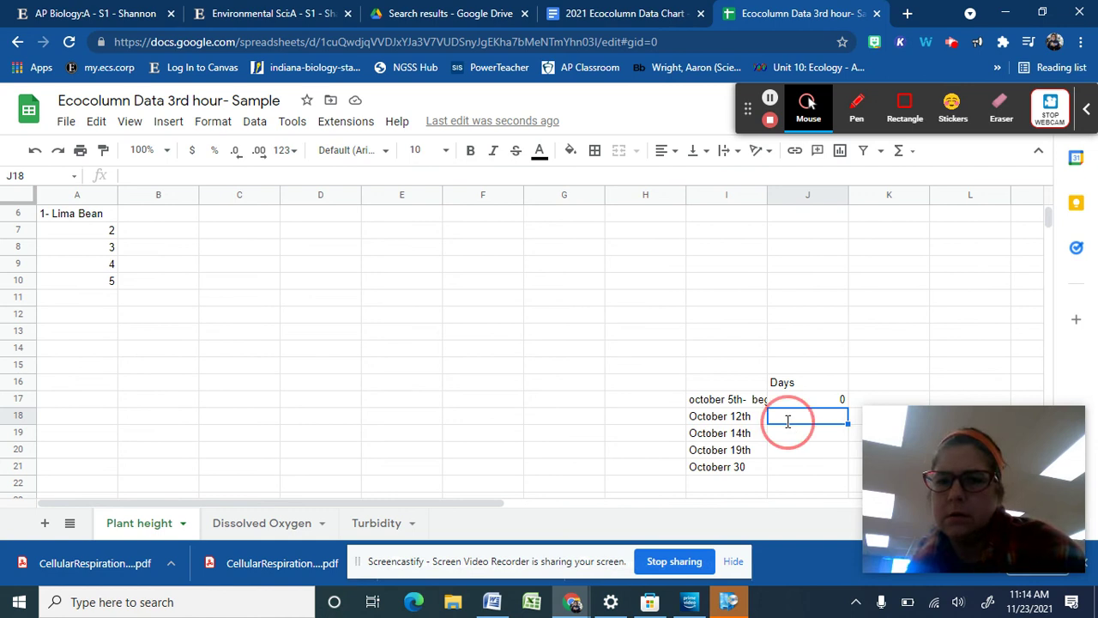
{"action": "type", "text": "7"}
{"action": "key", "text": "Return"}
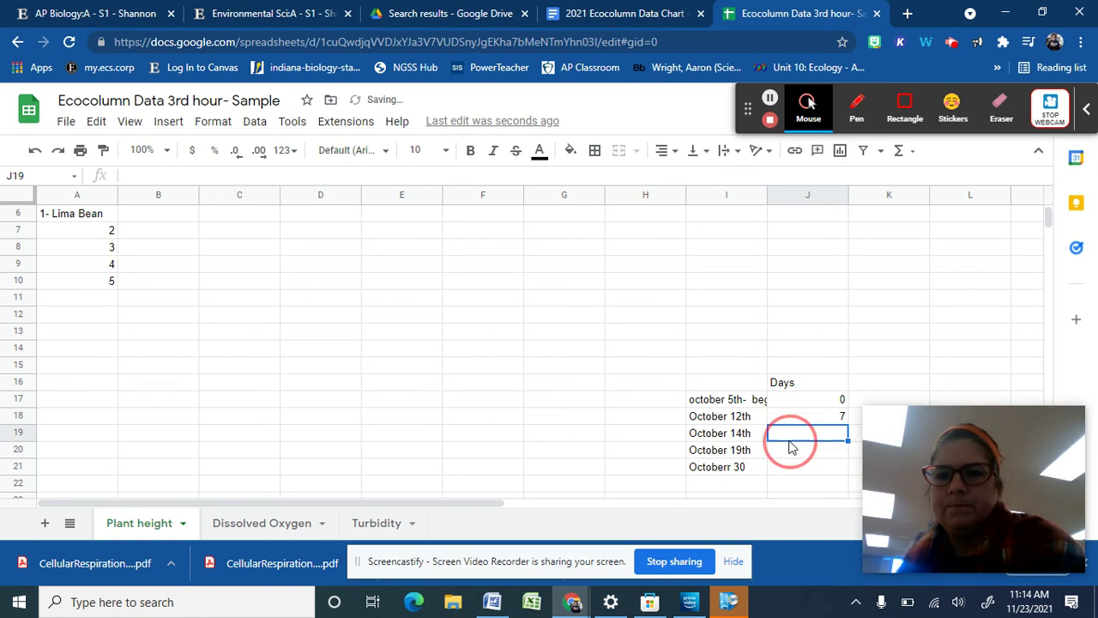
{"action": "left_click", "coordinate": [807, 444]}
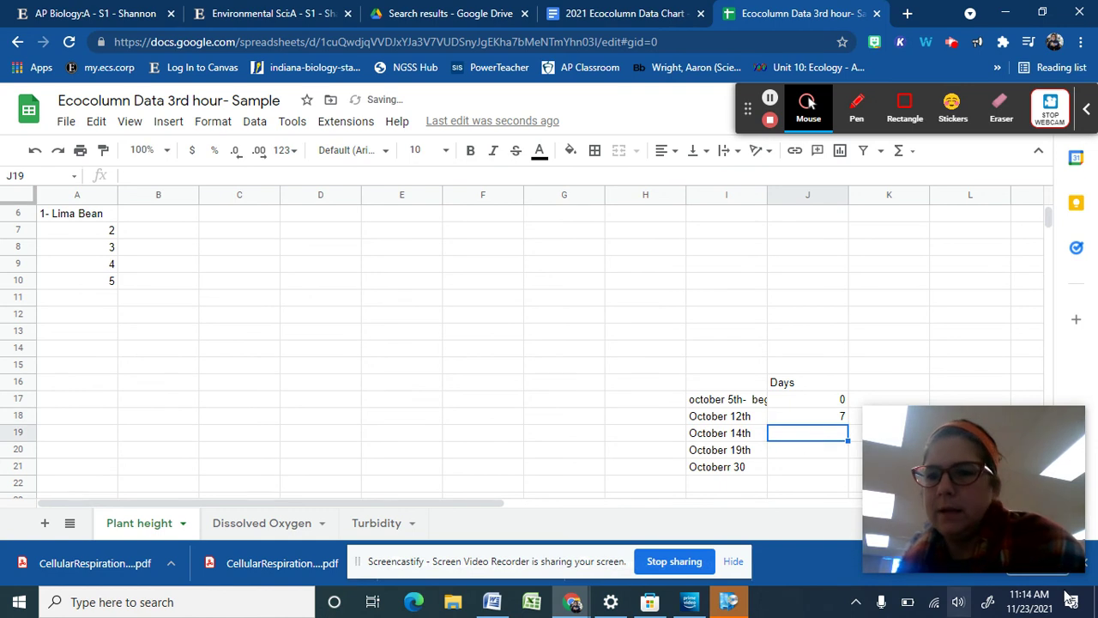
{"action": "left_click", "coordinate": [1030, 601]}
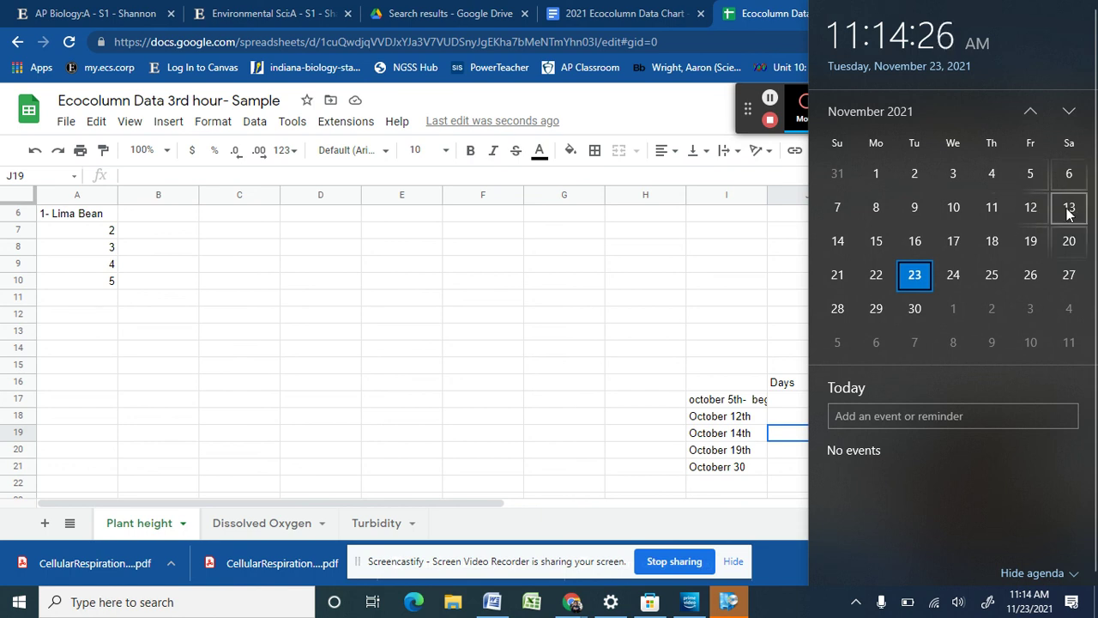
{"action": "left_click", "coordinate": [786, 435]}
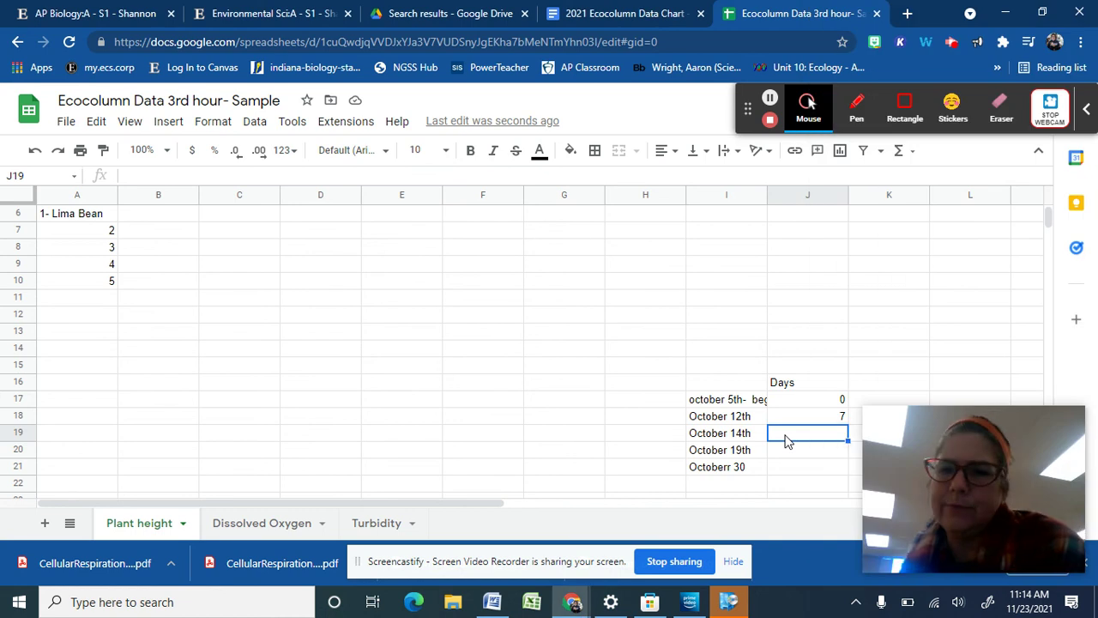
{"action": "type", "text": "9"}
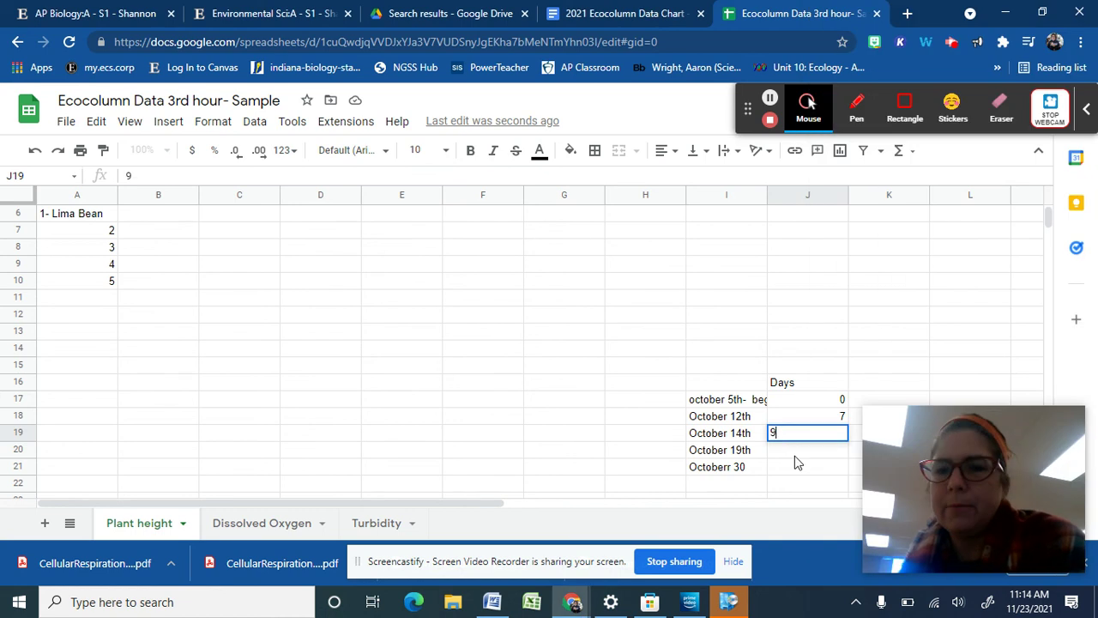
{"action": "left_click", "coordinate": [796, 452]}
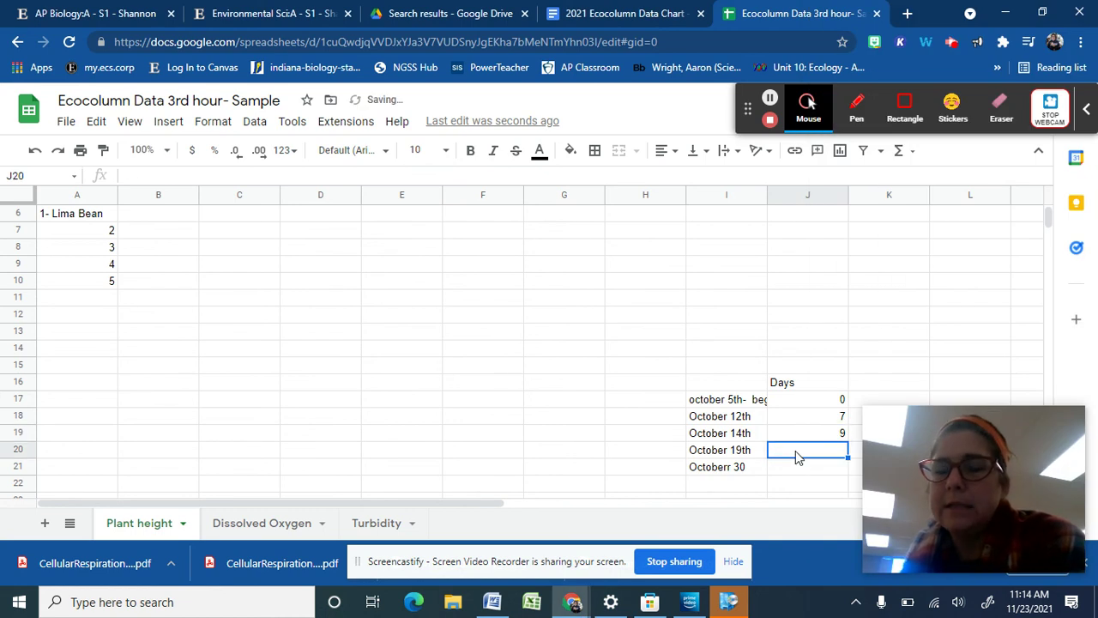
Step: Count days on the system calendar and enter 14 in cell J20 for October 19th and 25 in cell J21 for October 30
{"action": "left_click", "coordinate": [1034, 602]}
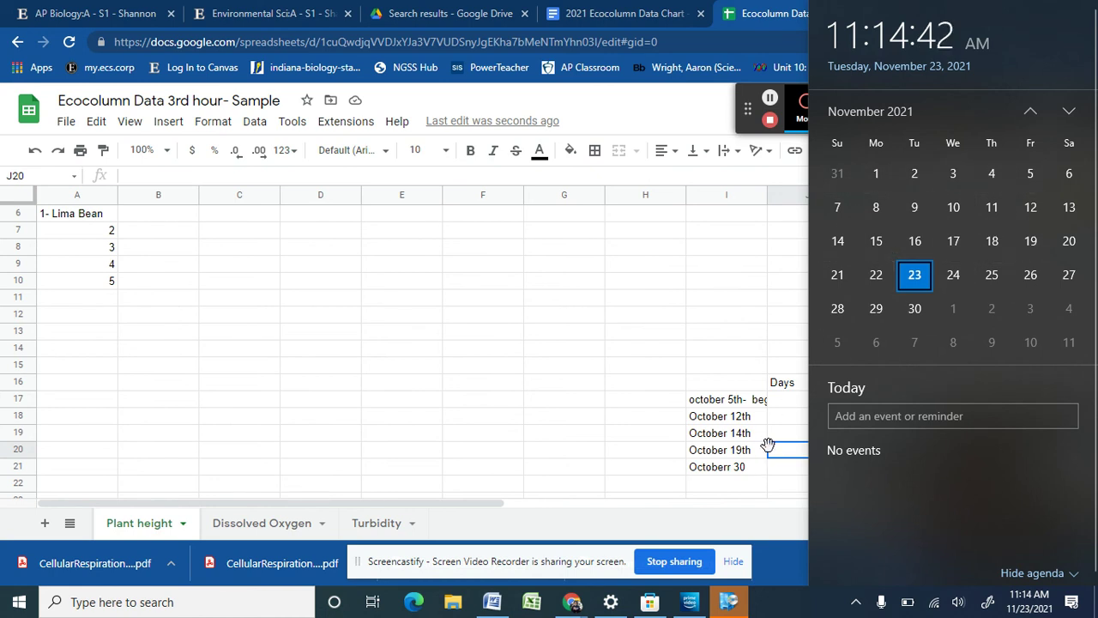
{"action": "left_click", "coordinate": [780, 463]}
{"action": "type", "text": "14"}
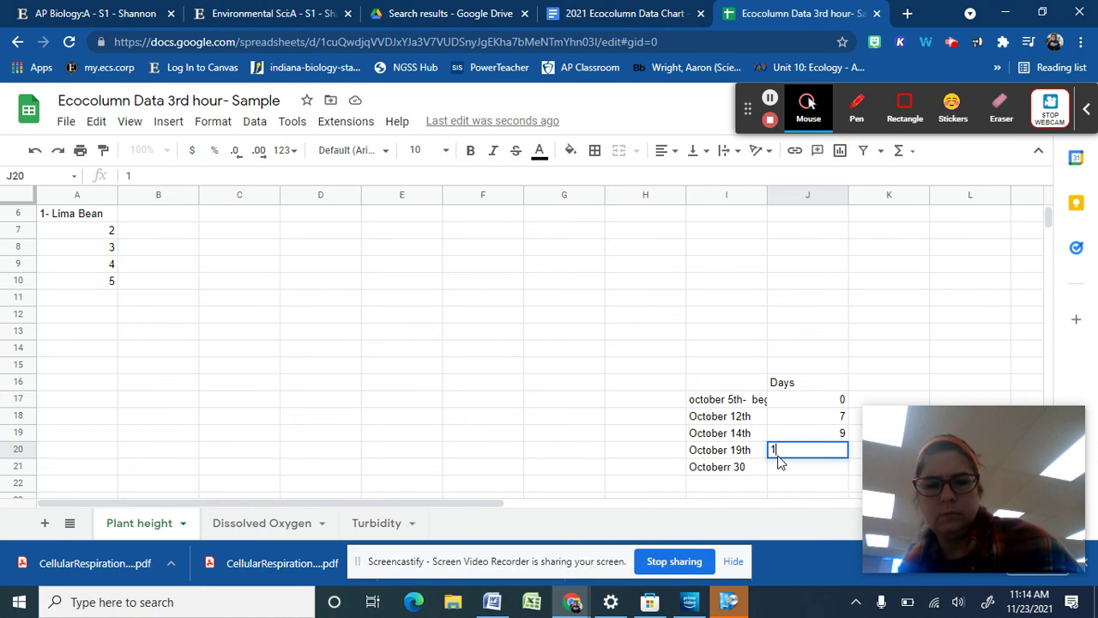
{"action": "left_click", "coordinate": [1033, 599]}
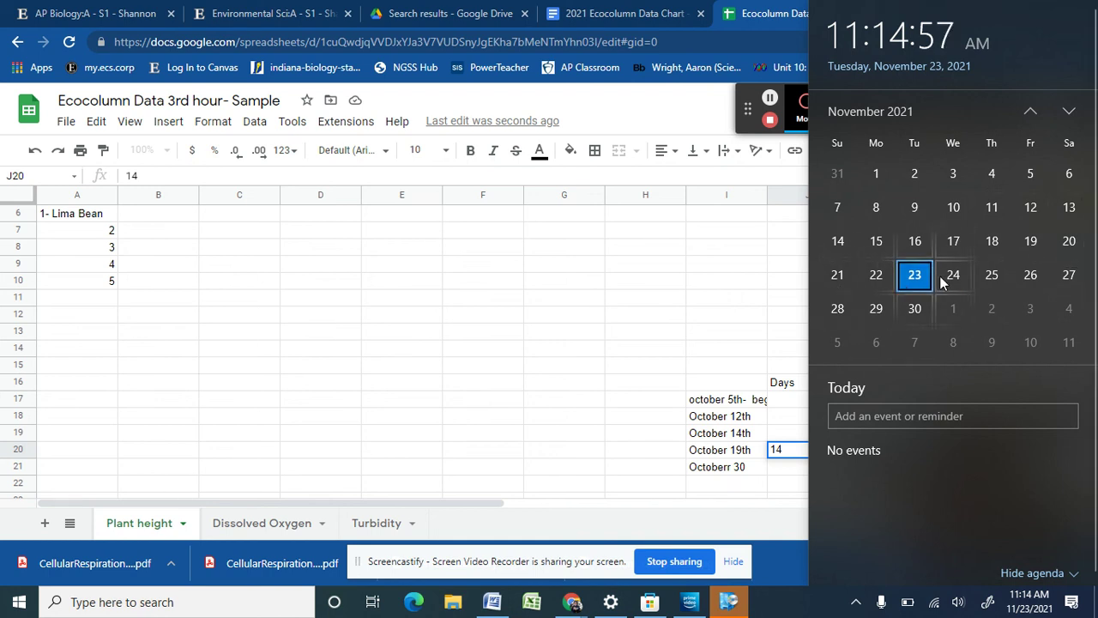
{"action": "left_click", "coordinate": [778, 464]}
{"action": "left_click", "coordinate": [778, 466]}
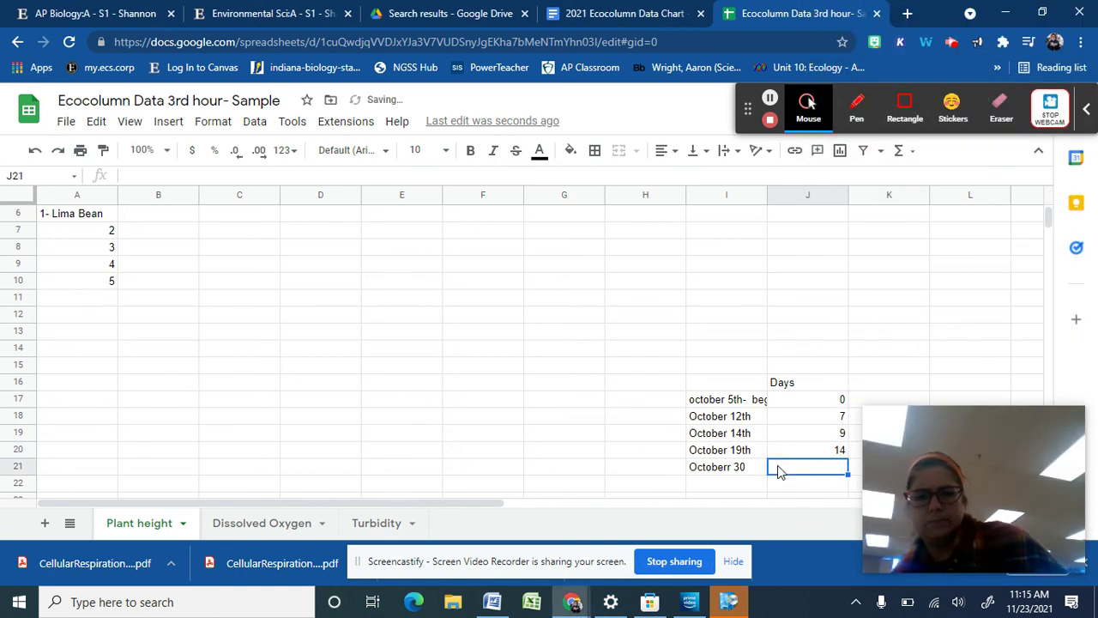
{"action": "type", "text": "25"}
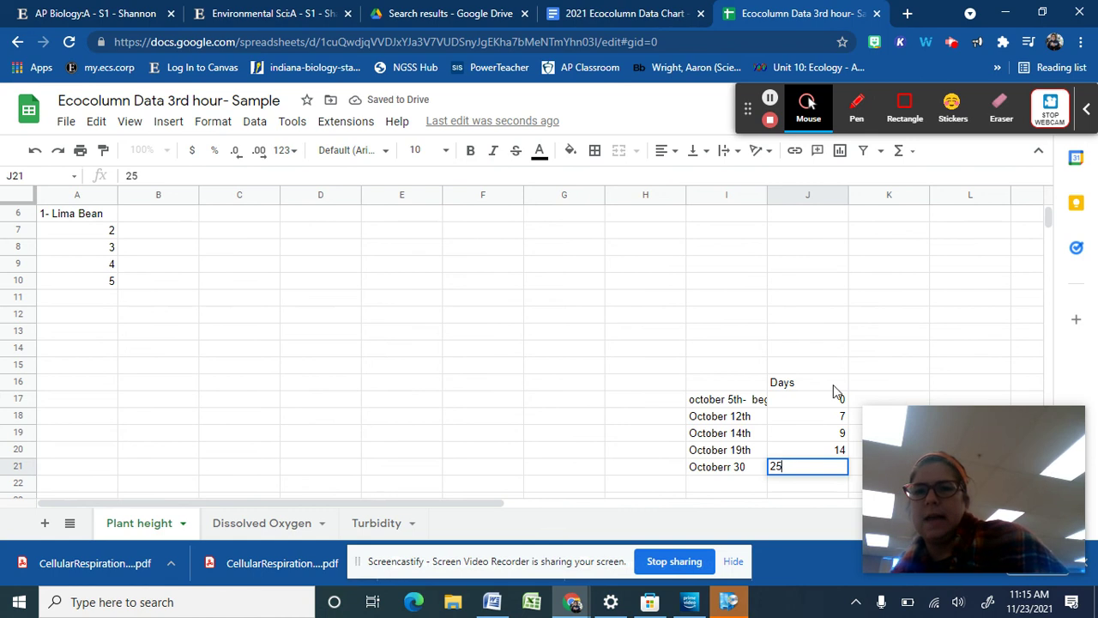
Step: Extend the "Days" heading in cell J16 to read "Days (from beginning)"
{"action": "left_click", "coordinate": [831, 383]}
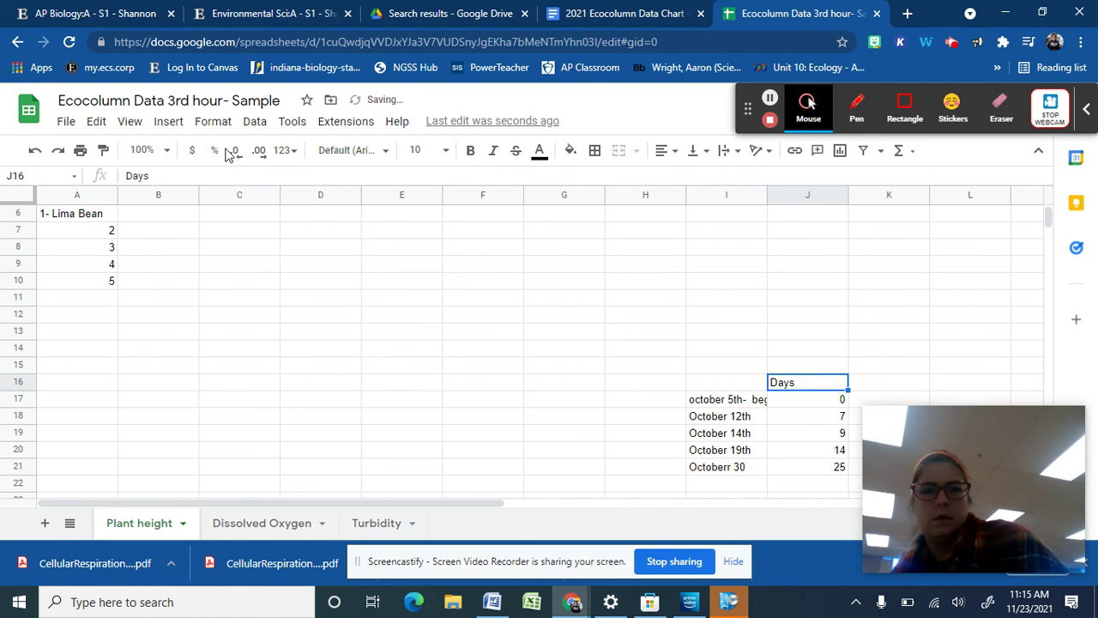
{"action": "type", "text": "(fro"}
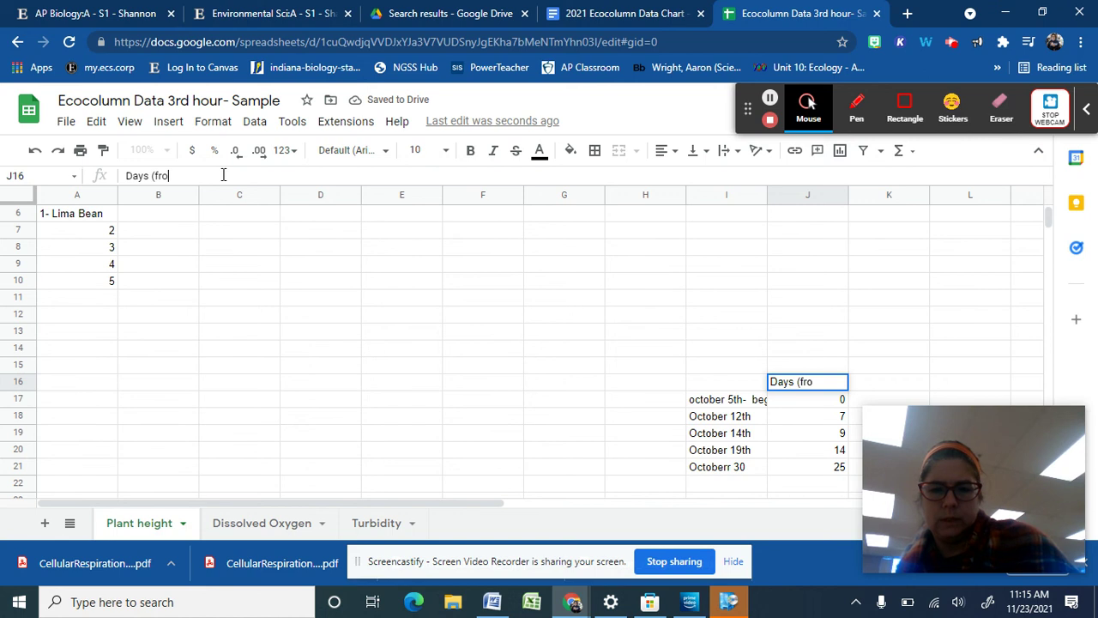
{"action": "type", "text": "m beginning)"}
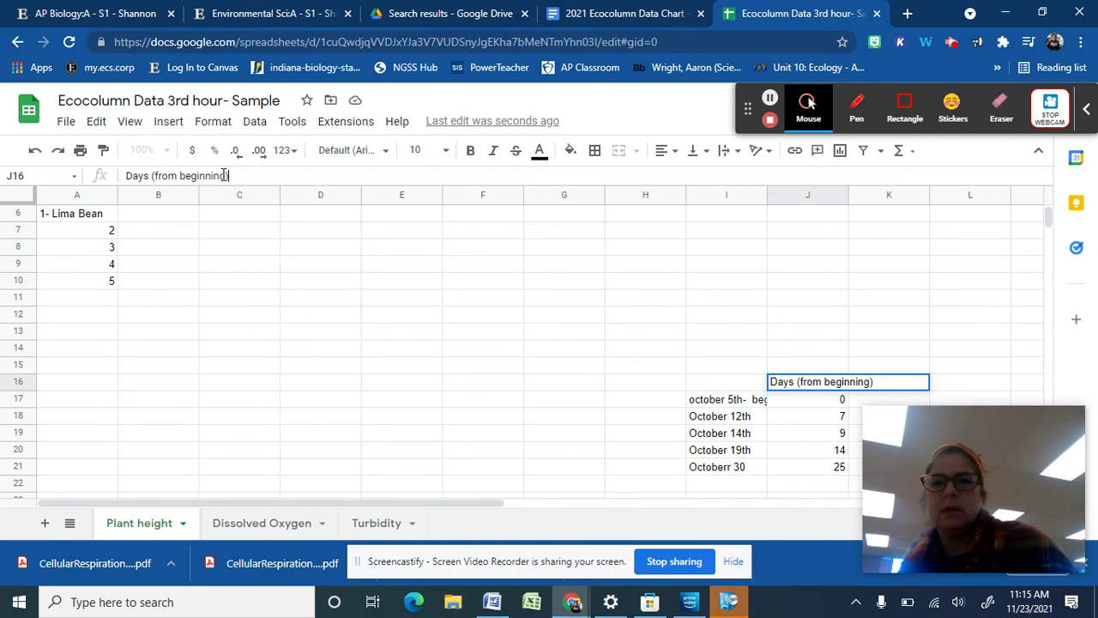
Step: Enter "0 days" in cell B6 beside the 1- Lima Bean label
{"action": "left_click", "coordinate": [178, 221]}
{"action": "type", "text": "0"}
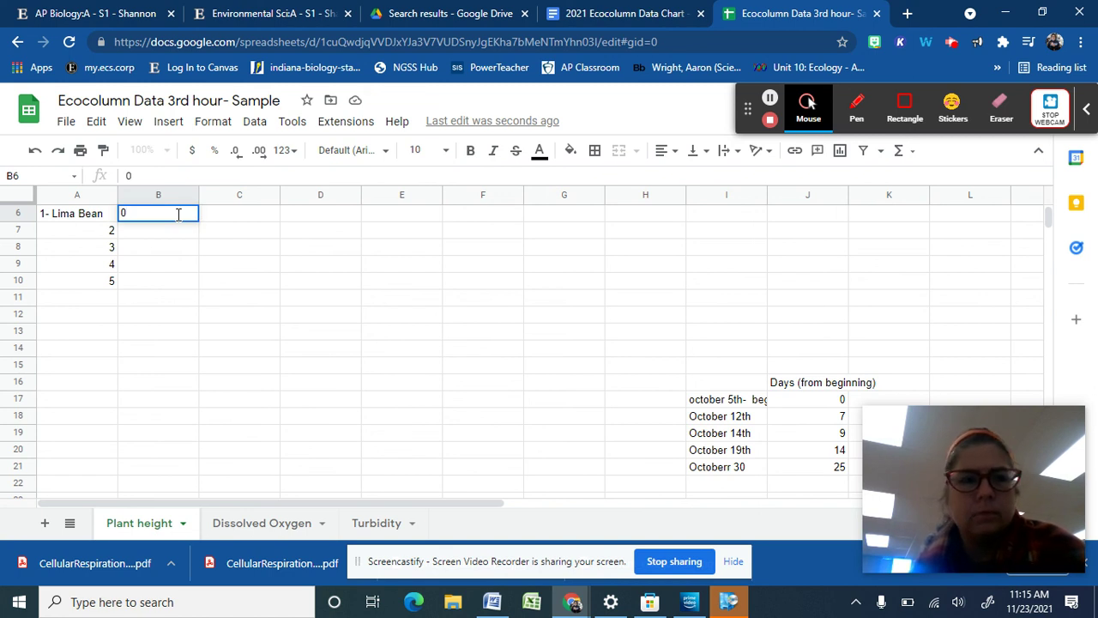
{"action": "type", "text": " d ays"}
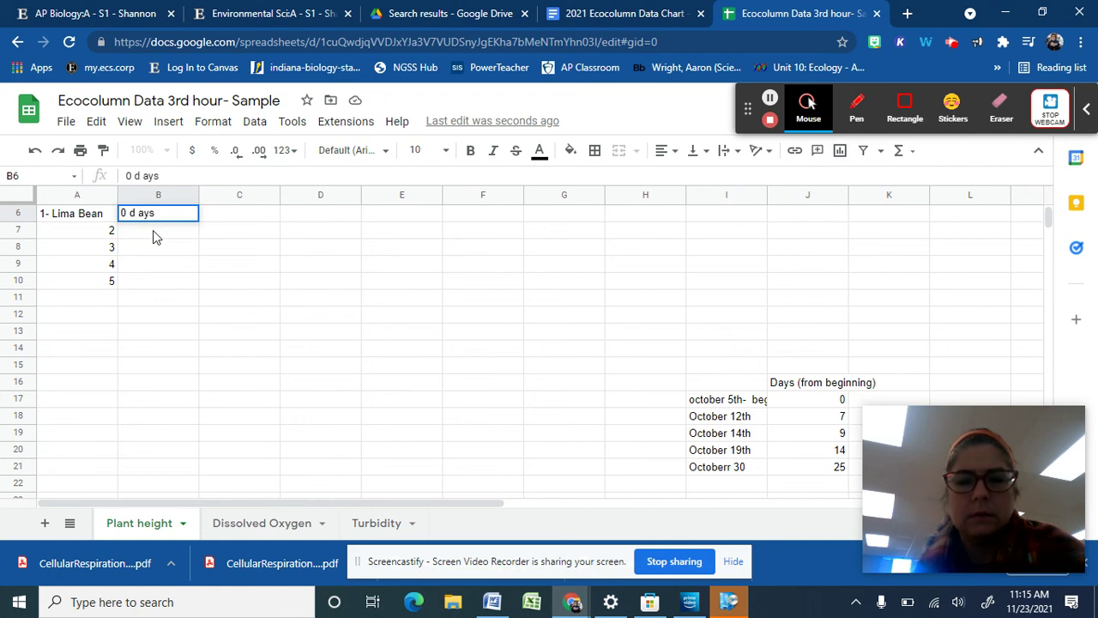
{"action": "key", "text": "BackSpace"}
{"action": "key", "text": "BackSpace"}
{"action": "key", "text": "BackSpace"}
{"action": "key", "text": "BackSpace"}
{"action": "type", "text": "ays"}
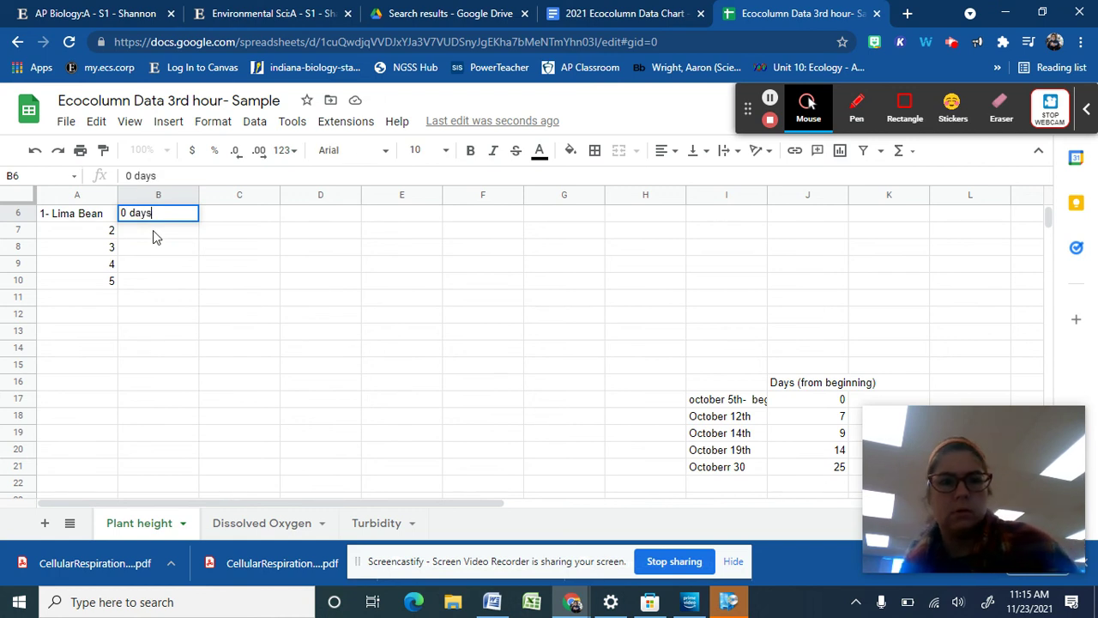
Step: Insert one empty row above row 6, the 1- Lima Bean row
{"action": "left_click", "coordinate": [14, 214]}
{"action": "right_click", "coordinate": [13, 213]}
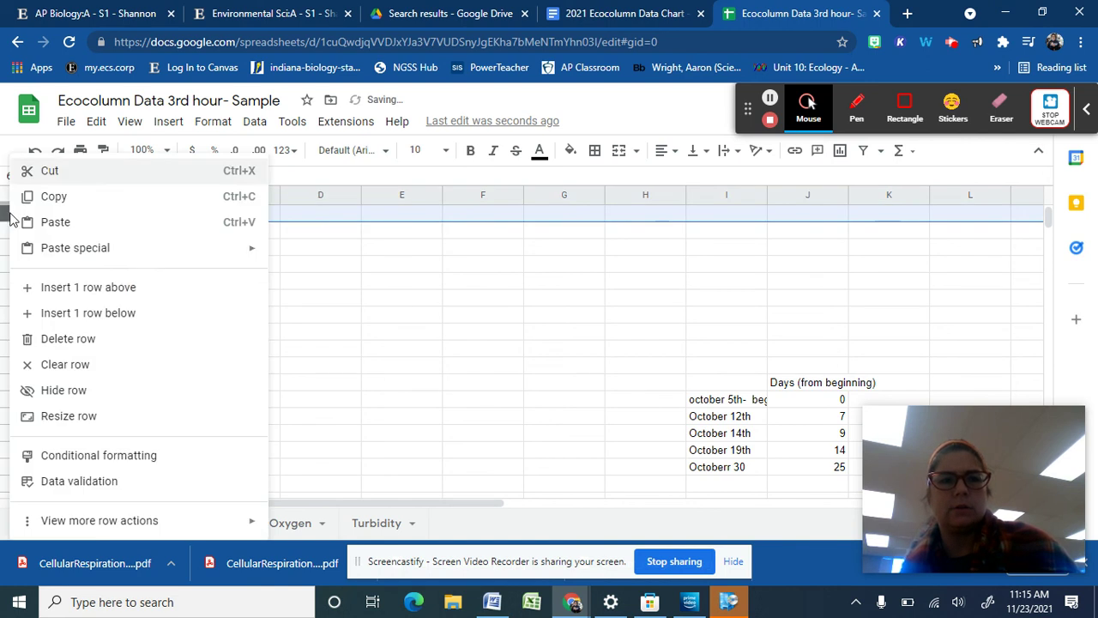
{"action": "left_click", "coordinate": [62, 297]}
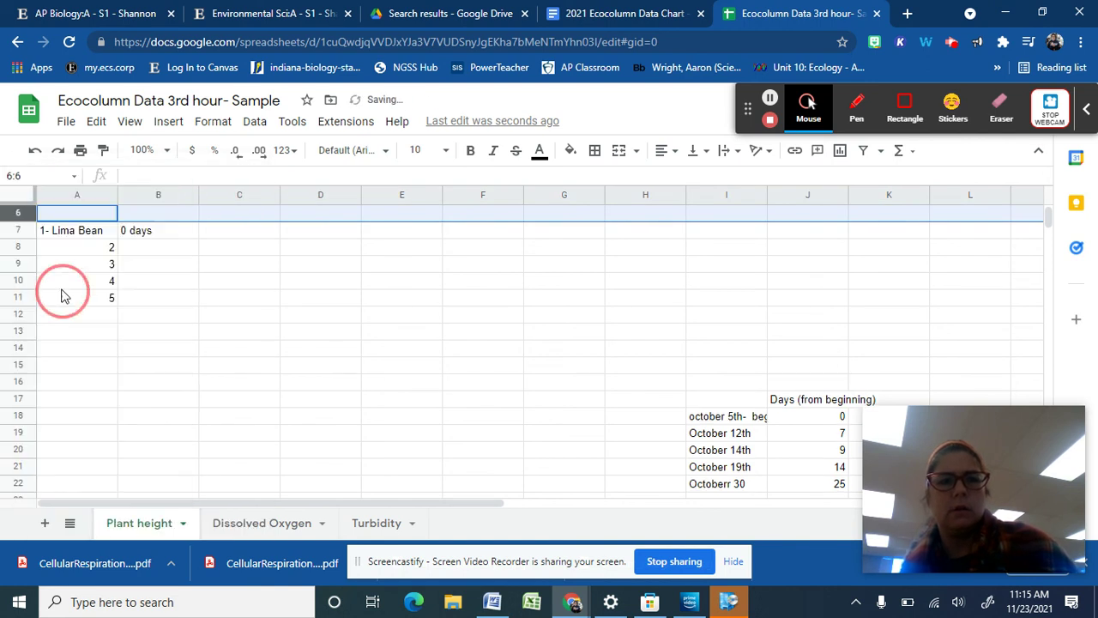
Step: Enter the heading "Days" in cell B6 above the "0 days" entry
{"action": "left_click", "coordinate": [168, 214]}
{"action": "type", "text": "Days"}
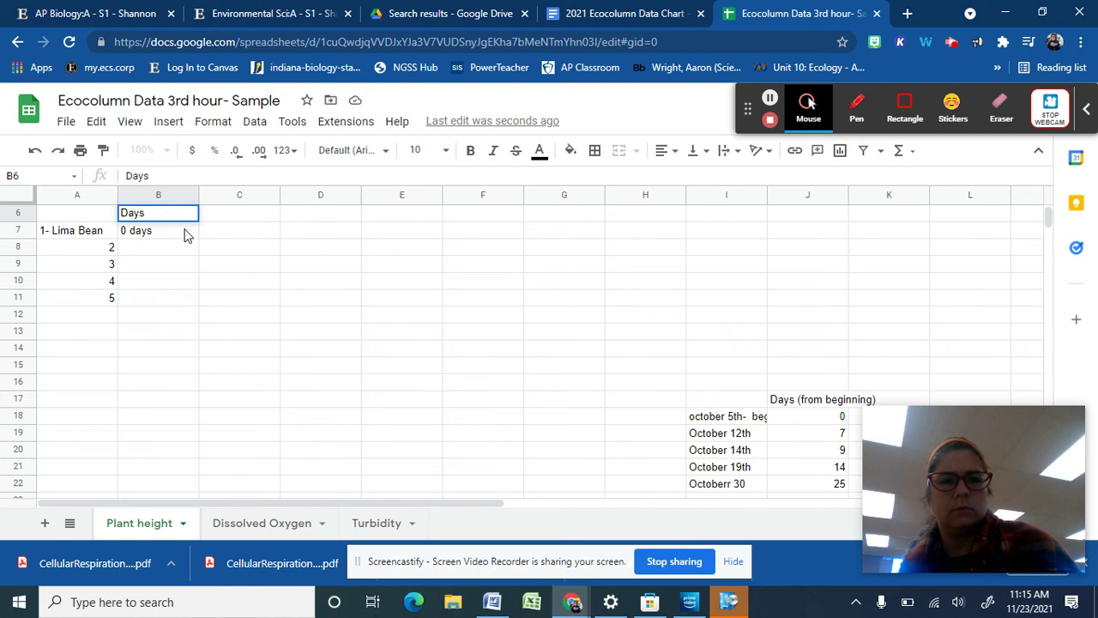
{"action": "left_click", "coordinate": [189, 234]}
{"action": "left_click", "coordinate": [246, 240]}
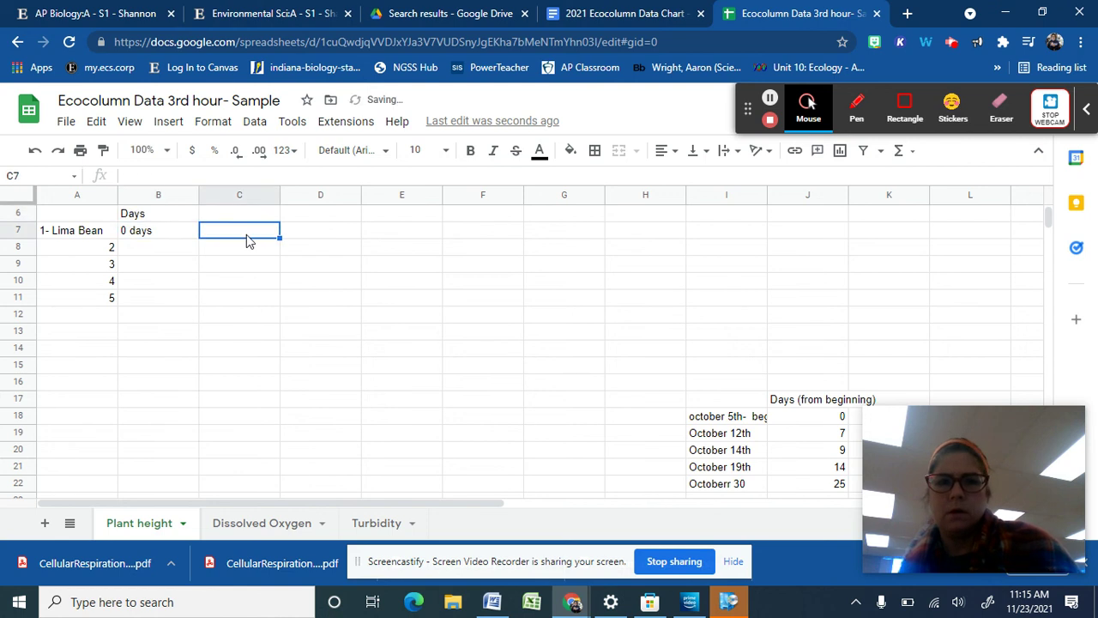
Step: Replace the heading in cell B6 with "Height (cm)"
{"action": "left_click", "coordinate": [162, 215]}
{"action": "key", "text": "Delete"}
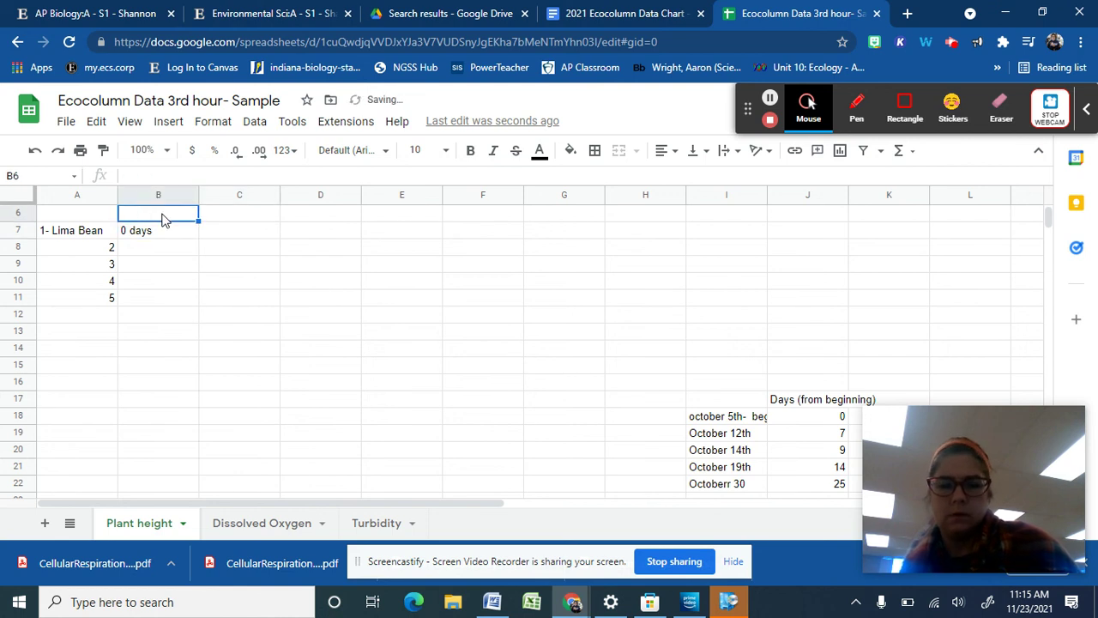
{"action": "type", "text": "Height ("}
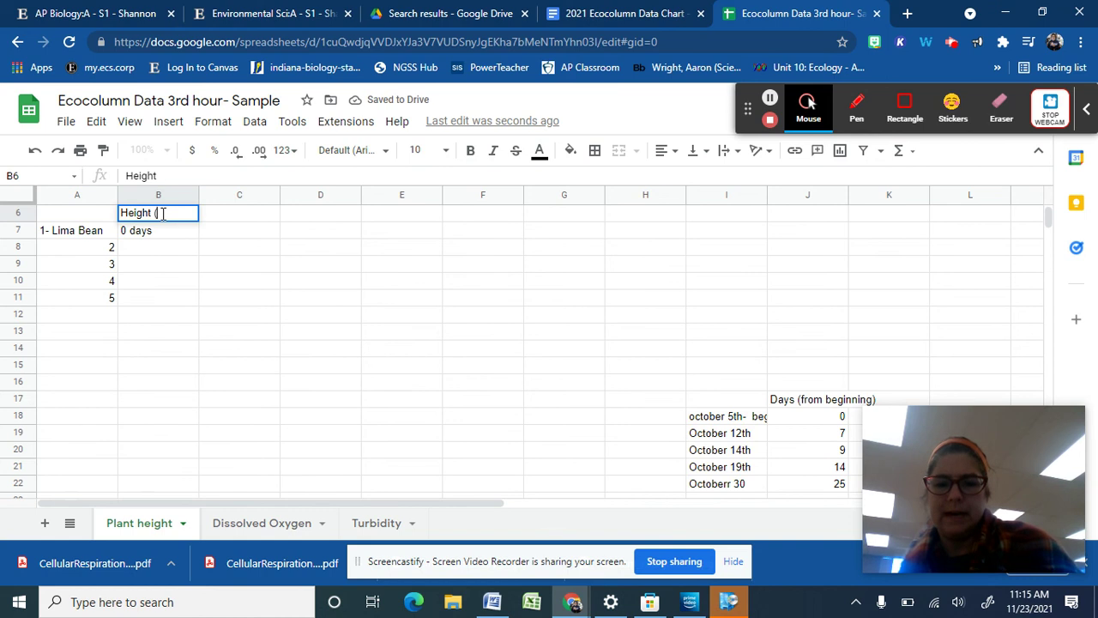
{"action": "type", "text": "cm)"}
{"action": "double_click", "coordinate": [164, 230]}
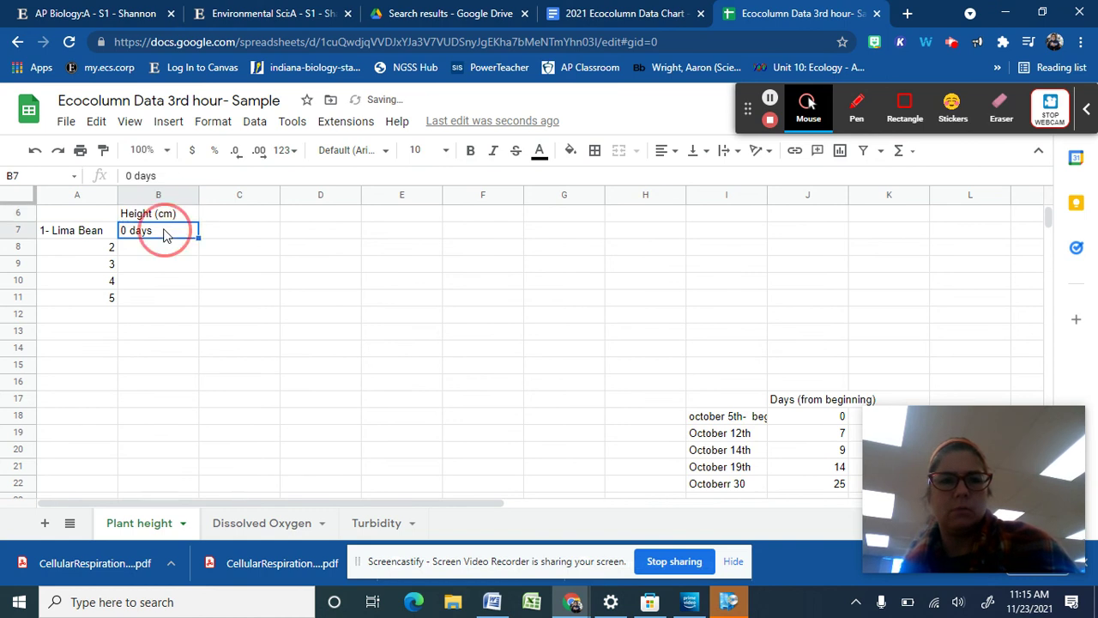
Step: Replace the entry in cell B7 beside 1- Lima Bean with "Day 0"
{"action": "key", "text": "BackSpace"}
{"action": "key", "text": "BackSpace"}
{"action": "key", "text": "BackSpace"}
{"action": "key", "text": "BackSpace"}
{"action": "key", "text": "BackSpace"}
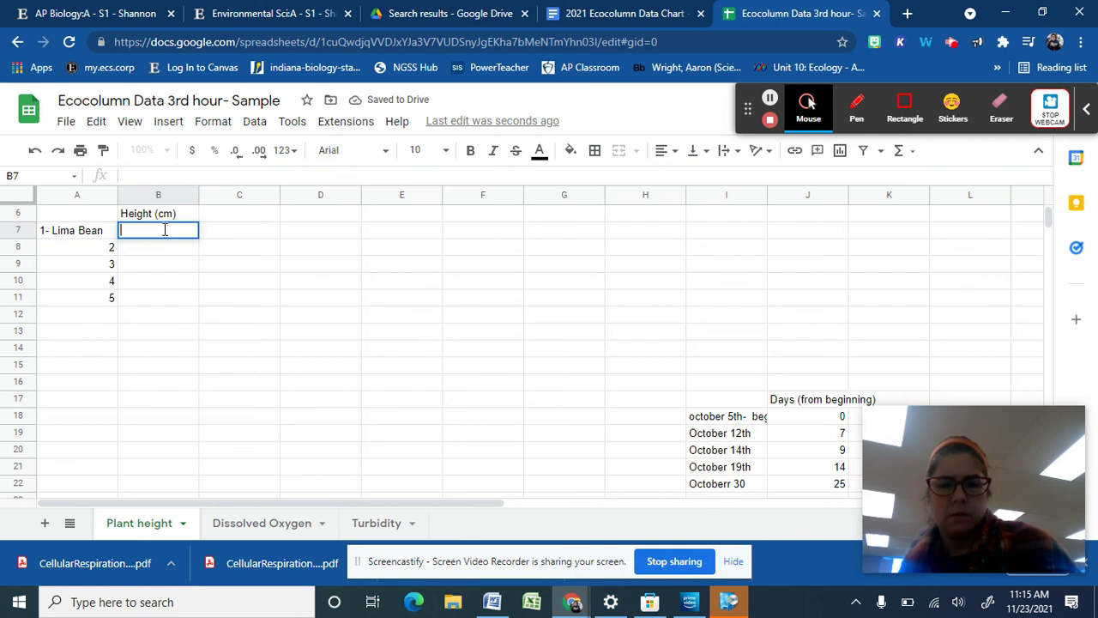
{"action": "type", "text": "Day 0"}
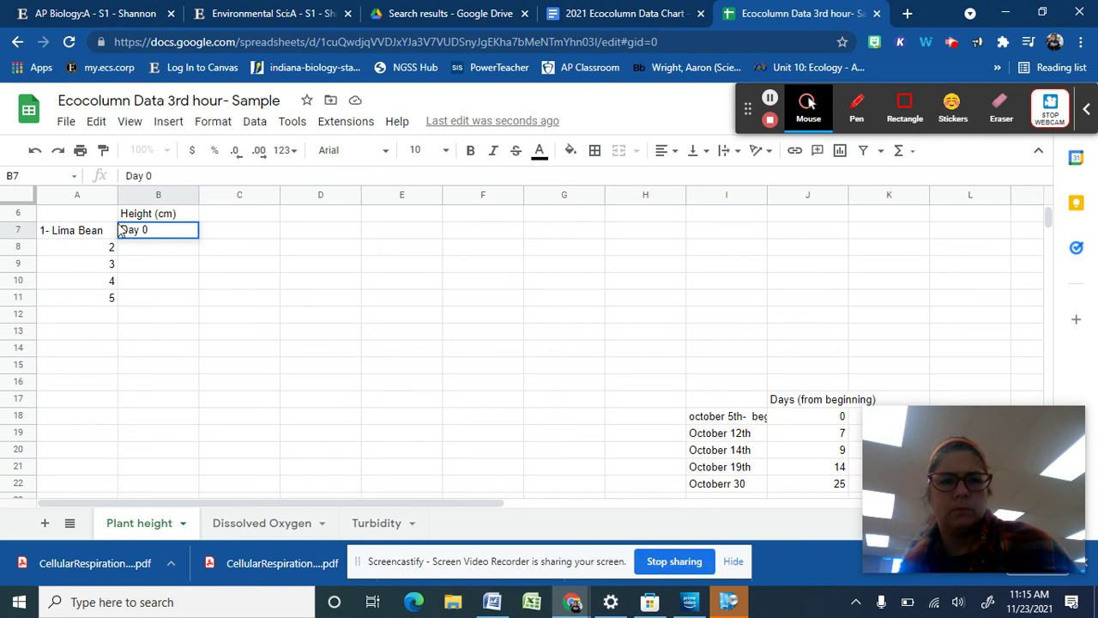
Step: Insert one empty row above row 7, between the Height (cm) heading and the 1- Lima Bean row
{"action": "left_click", "coordinate": [17, 230]}
{"action": "right_click", "coordinate": [19, 232]}
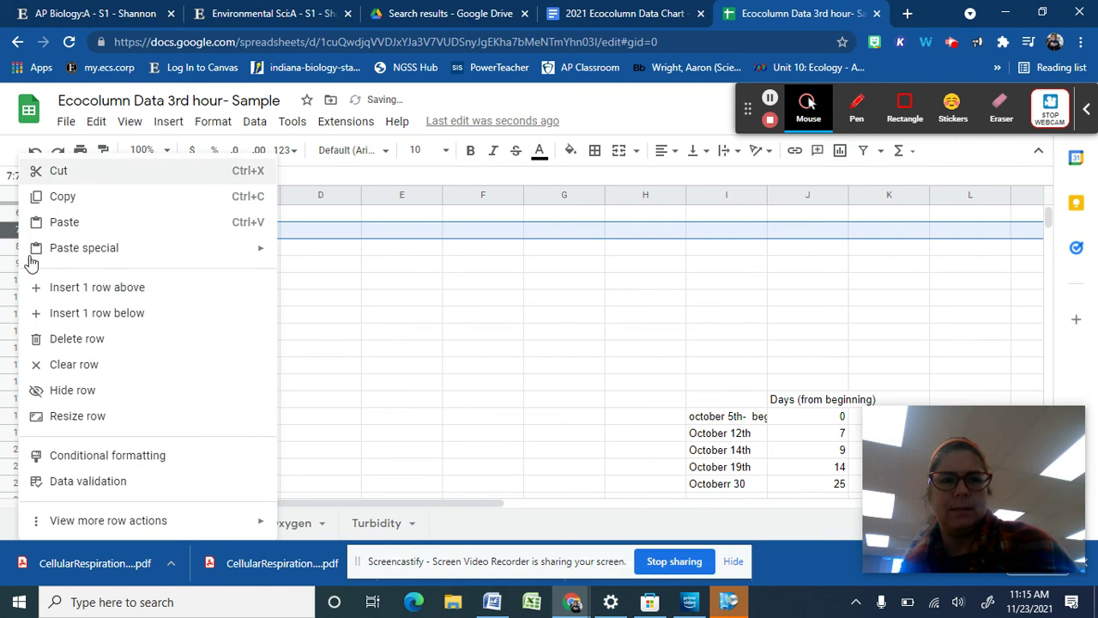
{"action": "left_click", "coordinate": [55, 297]}
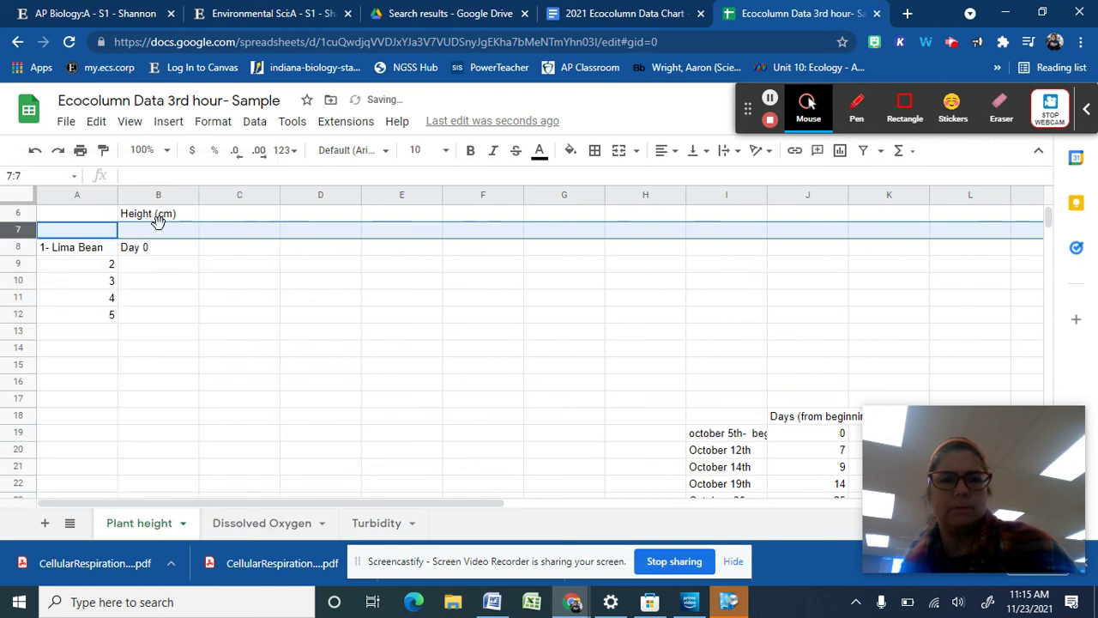
Step: Enter 0 as the first day heading in cell B7 of the new empty row
{"action": "left_click", "coordinate": [159, 228]}
{"action": "type", "text": "D"}
{"action": "key", "text": "BackSpace"}
{"action": "key", "text": "BackSpace"}
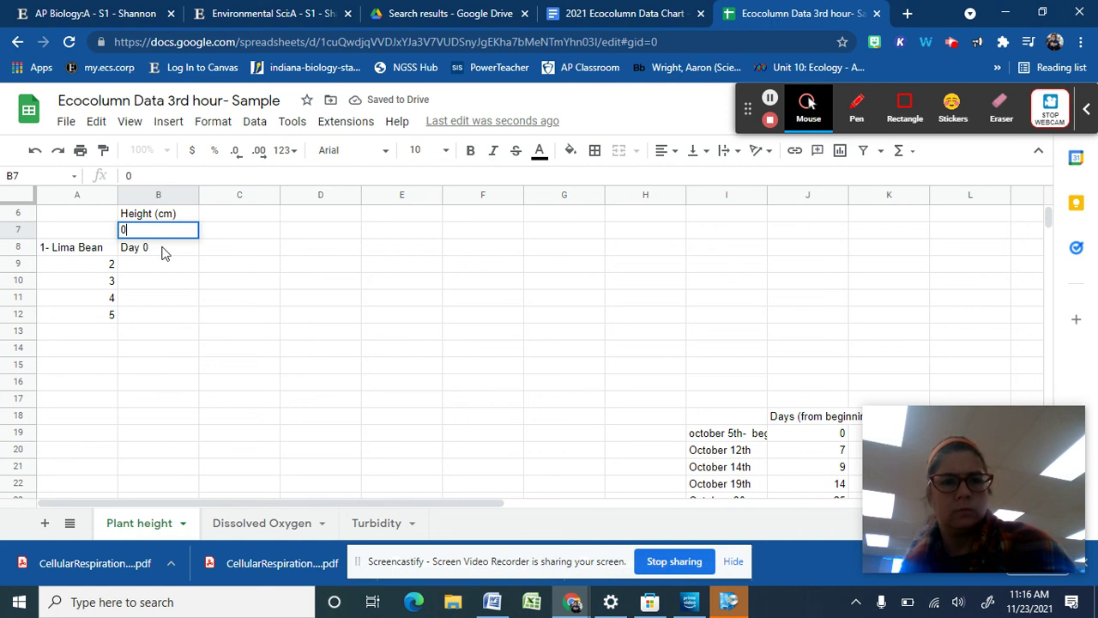
Step: Clear the "Day 0" entry from cell B8 beside 1- Lima Bean
{"action": "double_click", "coordinate": [163, 247]}
{"action": "double_click", "coordinate": [163, 246]}
{"action": "key", "text": "BackSpace"}
{"action": "key", "text": "BackSpace"}
{"action": "key", "text": "BackSpace"}
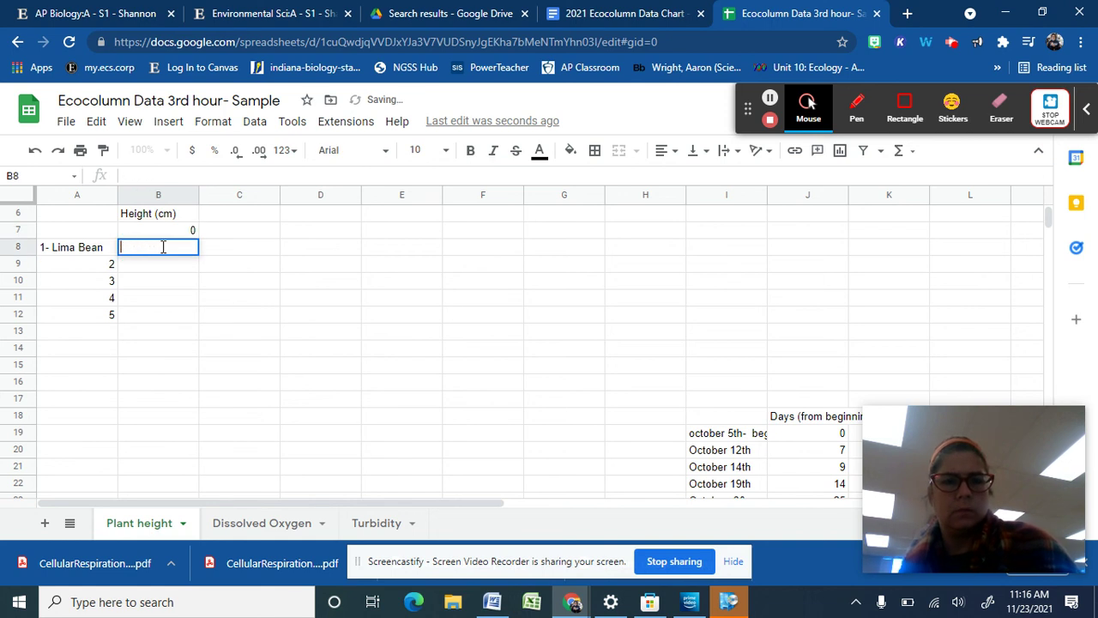
Step: Enter the remaining day headings 7, 9, 14 and 25 across cells C7 to F7
{"action": "left_click", "coordinate": [264, 230]}
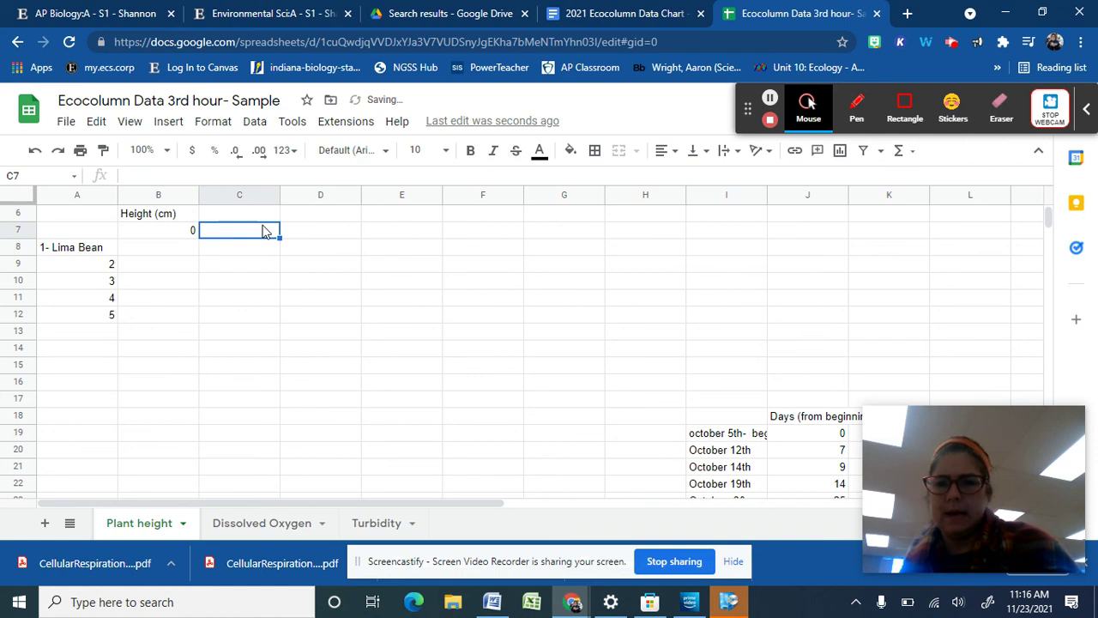
{"action": "type", "text": "7"}
{"action": "key", "text": "Tab"}
{"action": "type", "text": "9"}
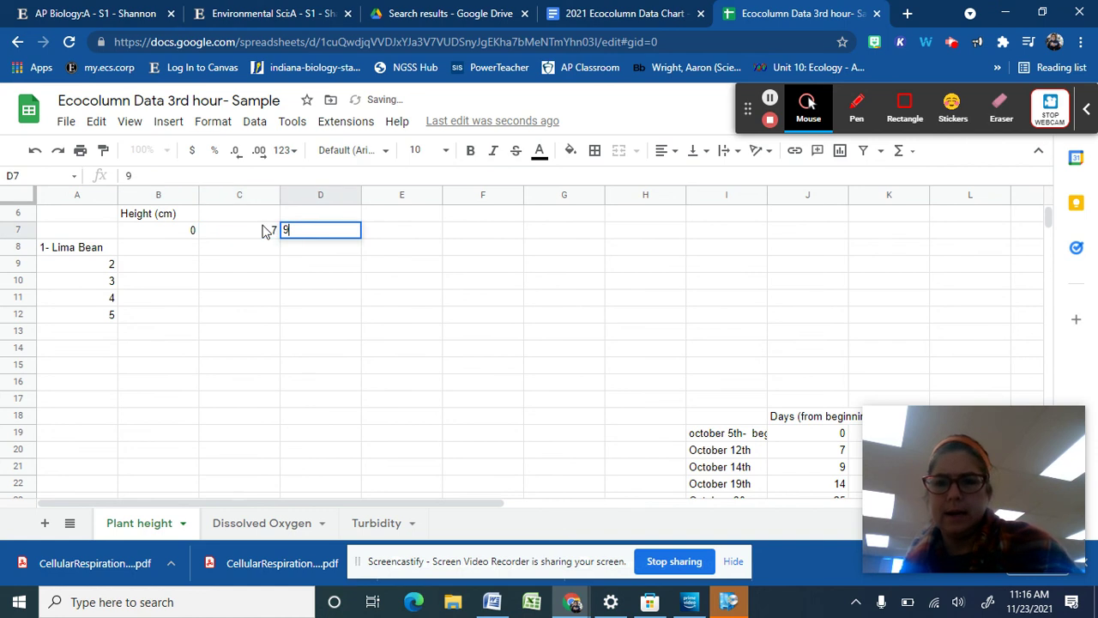
{"action": "key", "text": "Tab"}
{"action": "type", "text": "14"}
{"action": "key", "text": "Tab"}
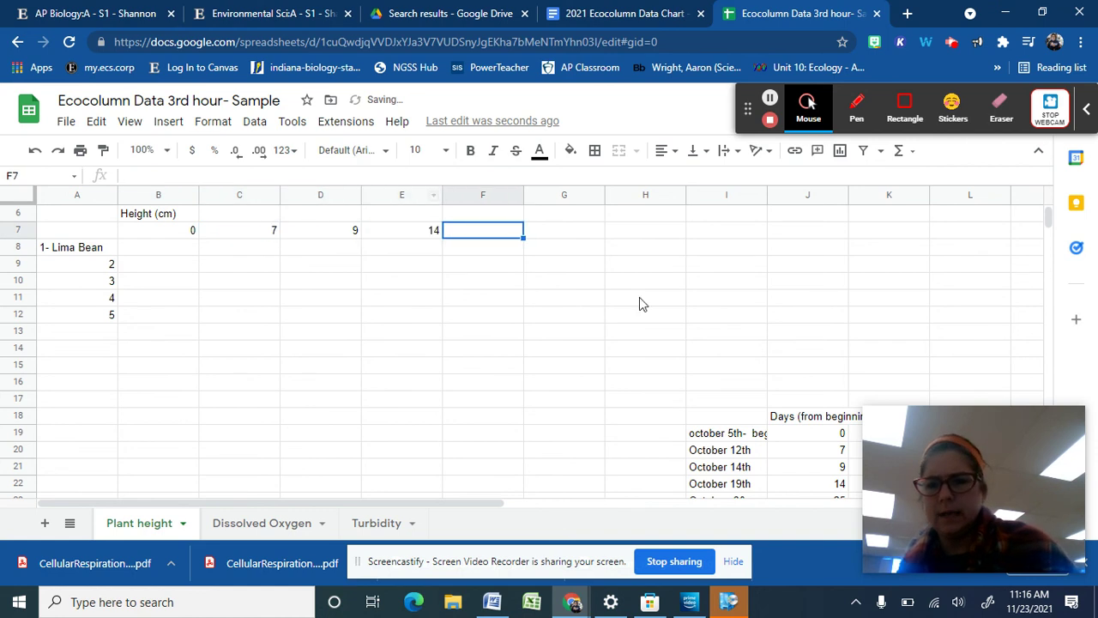
{"action": "scroll", "coordinate": [781, 391], "scroll_direction": "down", "scroll_amount": 2}
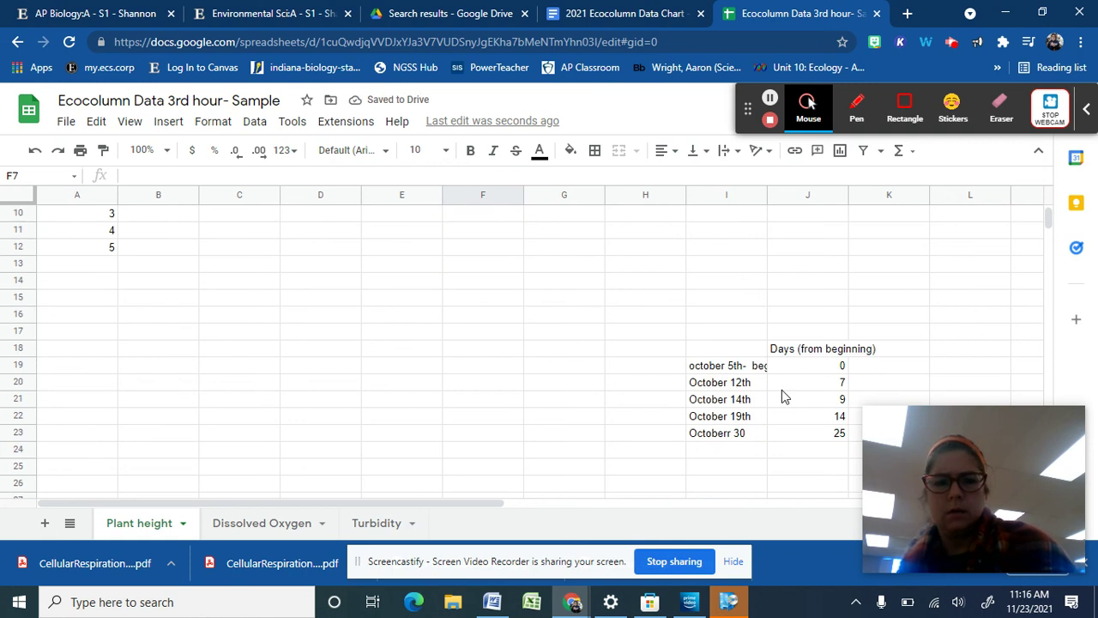
{"action": "type", "text": "25"}
{"action": "key", "text": "Return"}
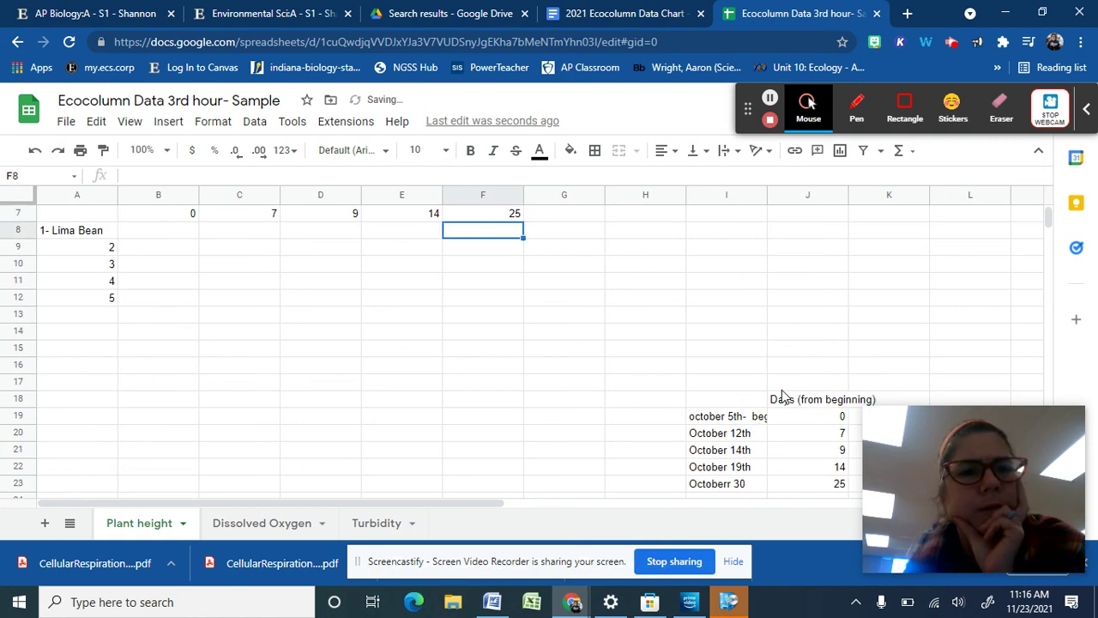
Step: Enter a height of 0 for 1- Lima Bean in cell B8 under day 0
{"action": "key", "text": "Left"}
{"action": "key", "text": "Left"}
{"action": "key", "text": "Left"}
{"action": "key", "text": "Left"}
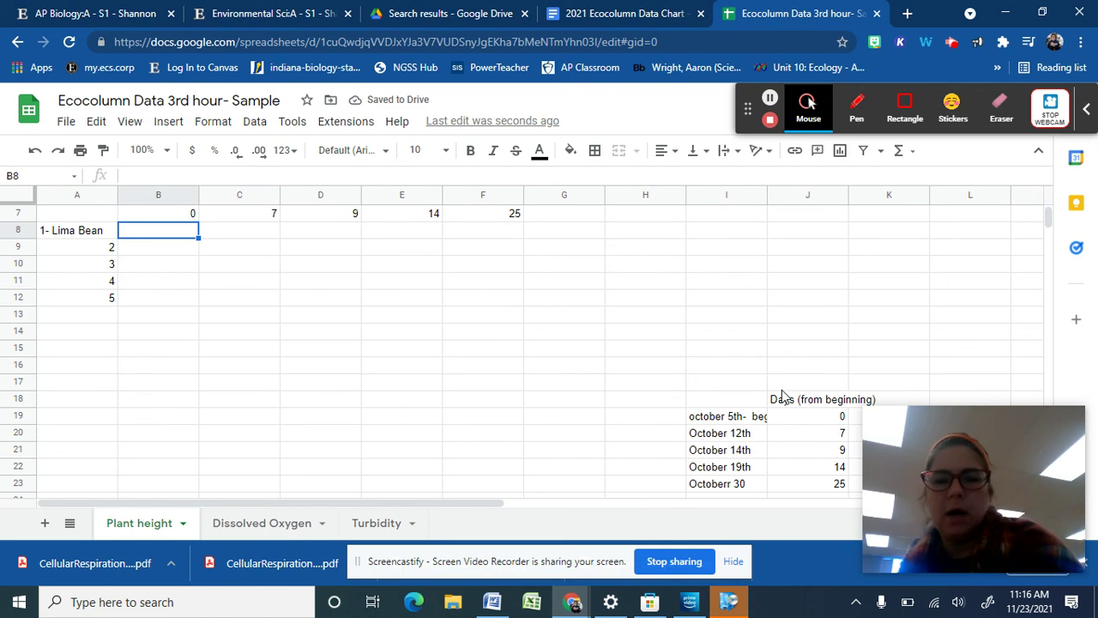
{"action": "type", "text": "0"}
{"action": "key", "text": "Tab"}
{"action": "key", "text": "Page_Down"}
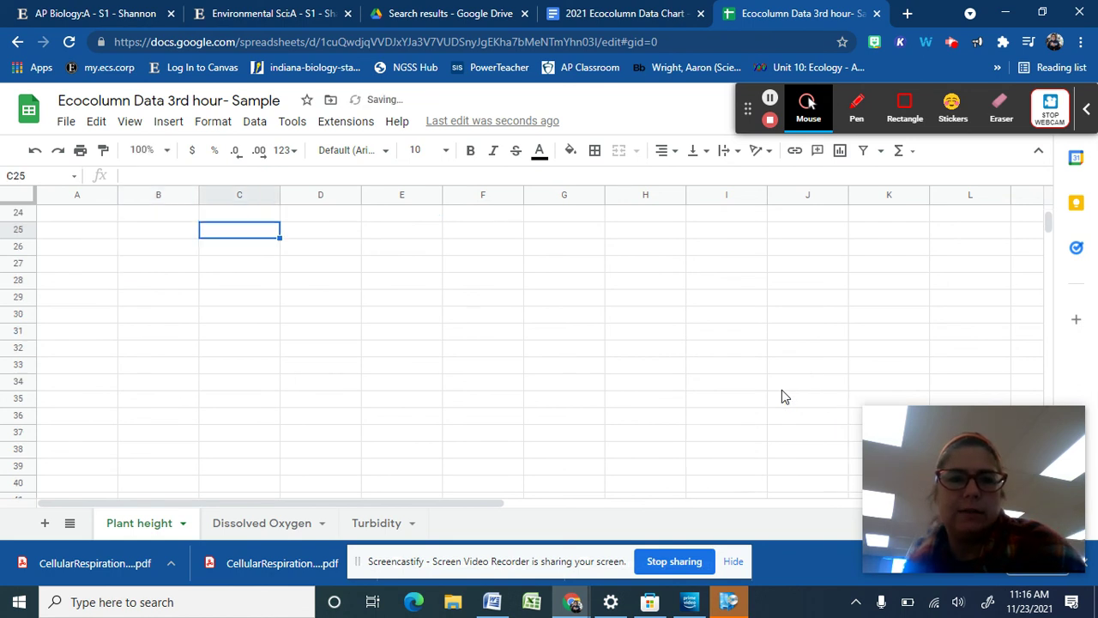
{"action": "key", "text": "Left"}
{"action": "key", "text": "Left"}
{"action": "key", "text": "Up"}
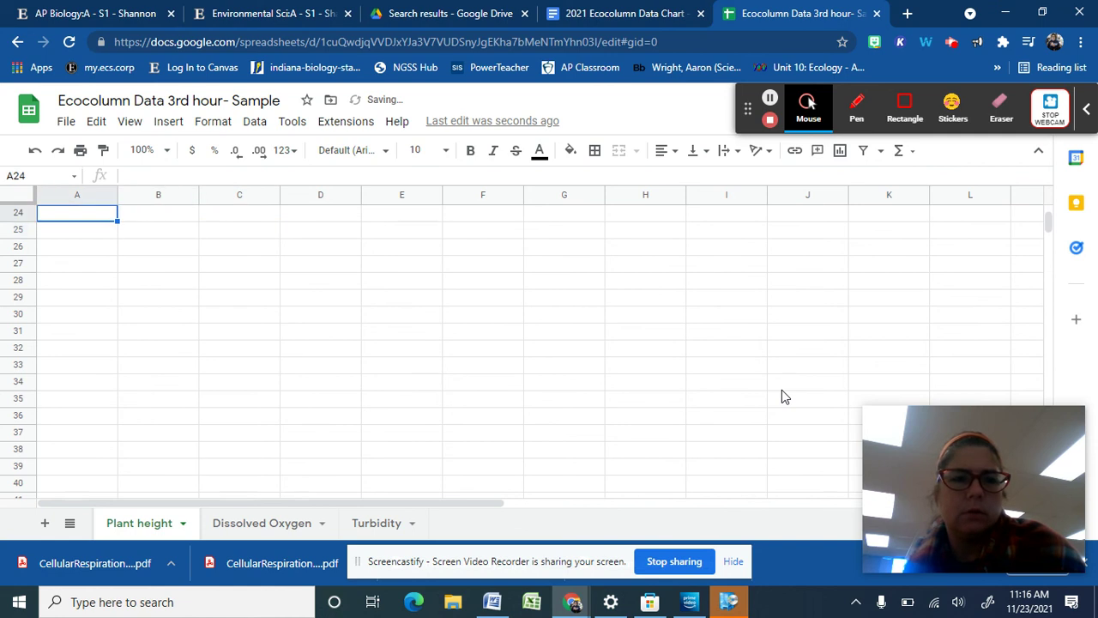
{"action": "key", "text": "Page_Up"}
{"action": "key", "text": "Page_Up"}
{"action": "key", "text": "Down"}
{"action": "key", "text": "Down"}
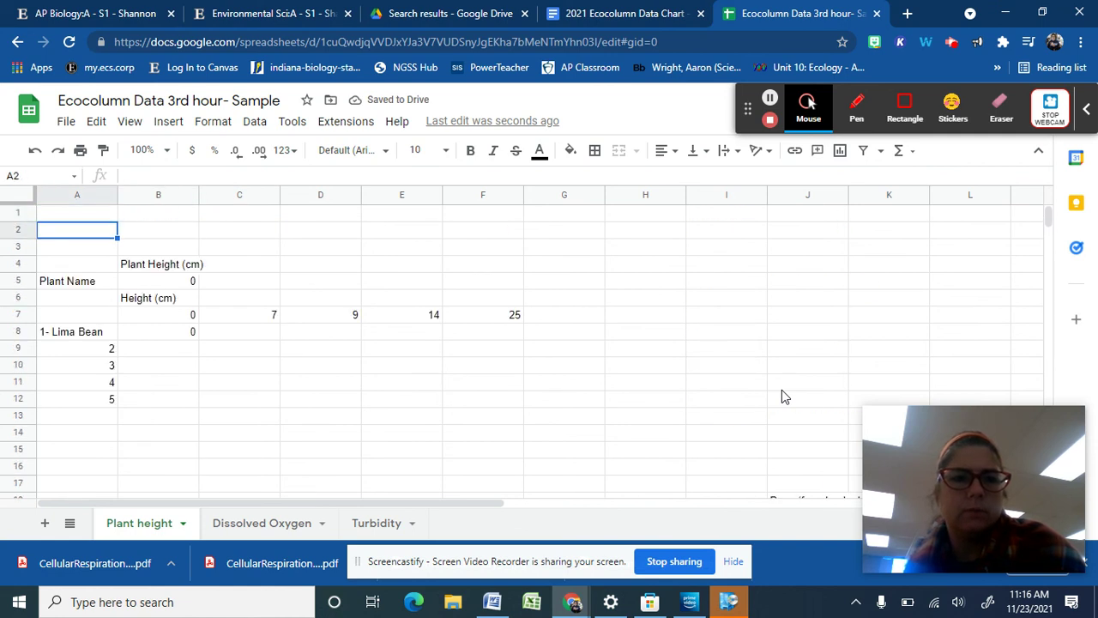
Step: Enter the 1- Lima Bean heights 2, 6, 8 and 9 in cells C8 to F8 for days 7, 9, 14 and 25
{"action": "left_click", "coordinate": [239, 335]}
{"action": "type", "text": "2"}
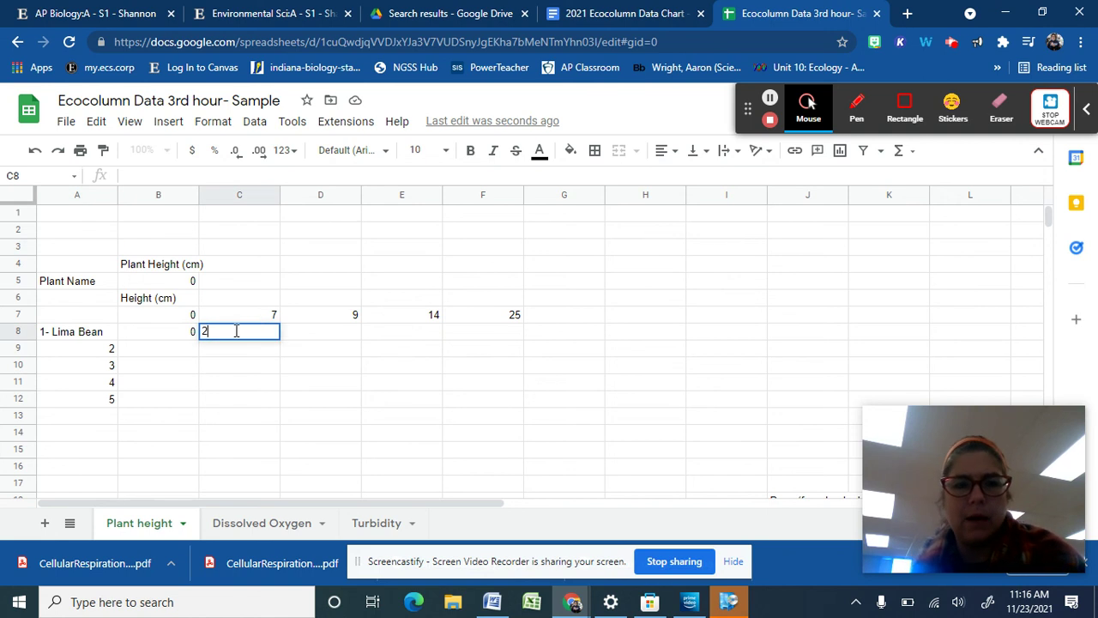
{"action": "key", "text": "Tab"}
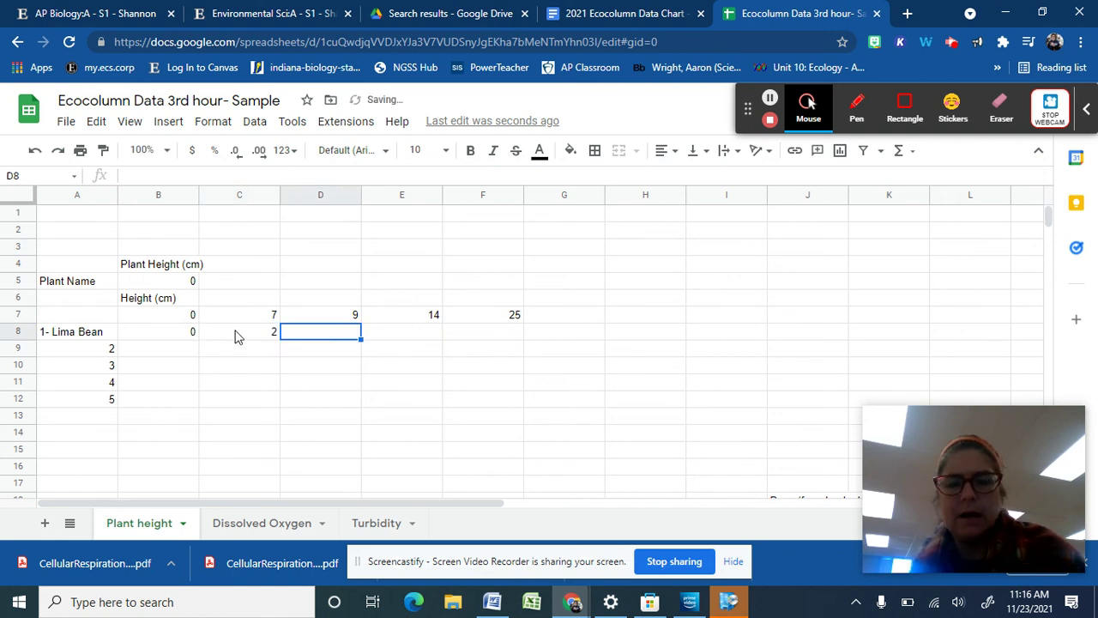
{"action": "type", "text": "6"}
{"action": "key", "text": "Tab"}
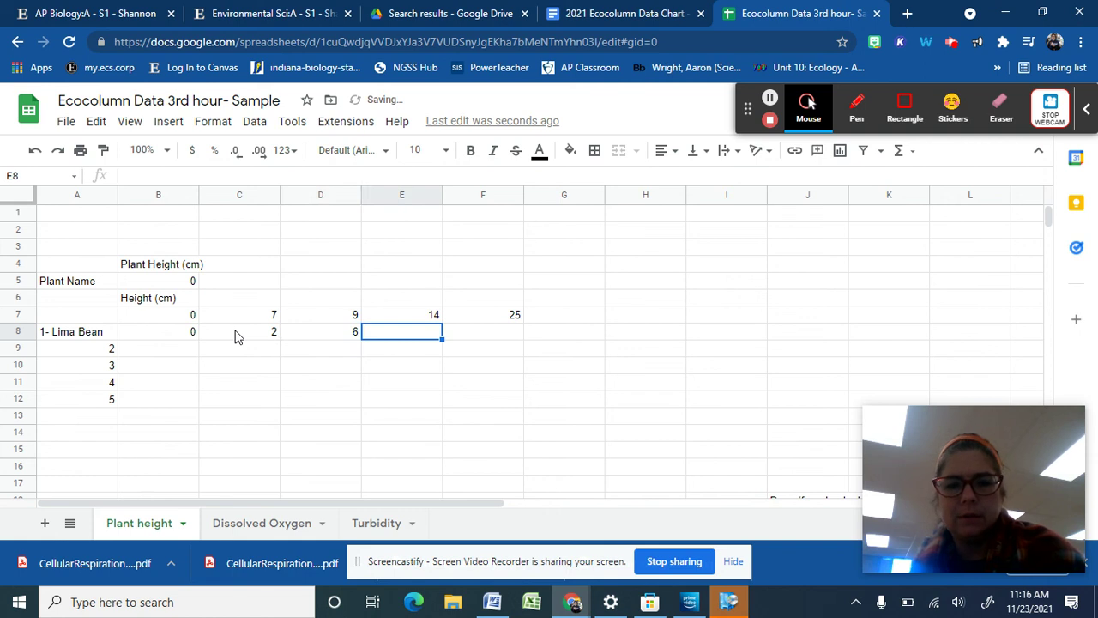
{"action": "type", "text": "8"}
{"action": "key", "text": "Tab"}
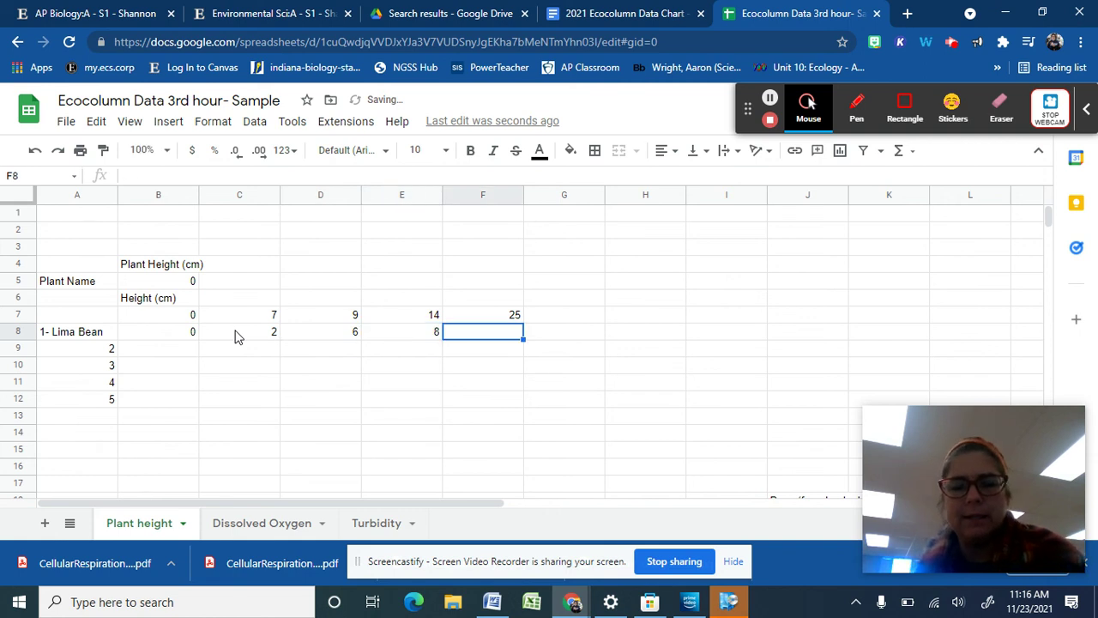
{"action": "type", "text": "9"}
{"action": "key", "text": "Return"}
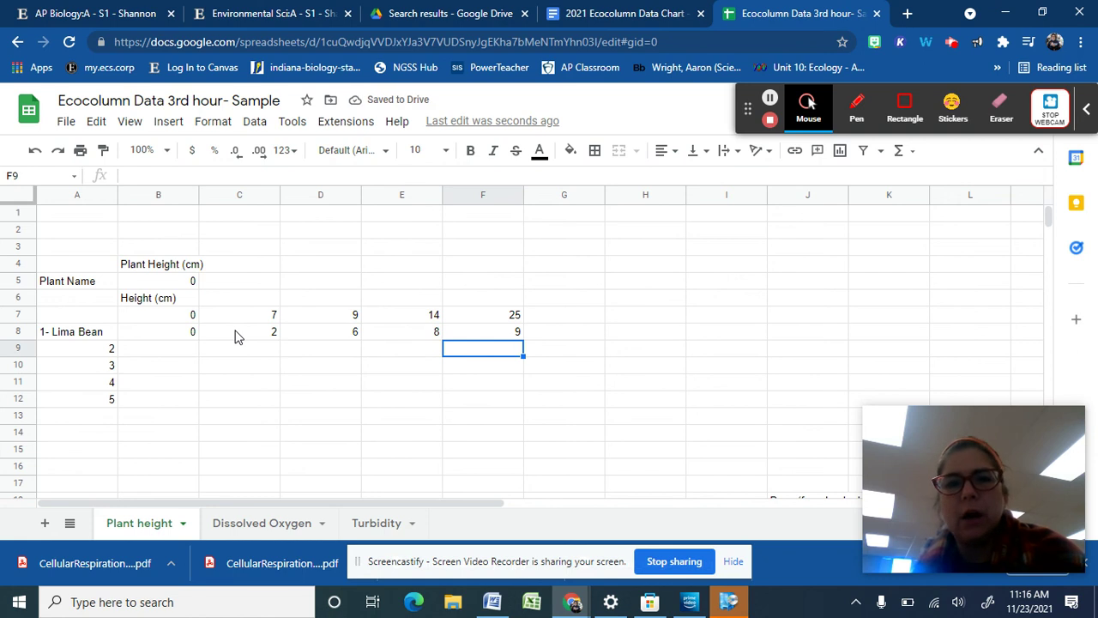
Step: Enter the title "Alternative set up" in cell I4 for a second table
{"action": "left_click", "coordinate": [732, 292]}
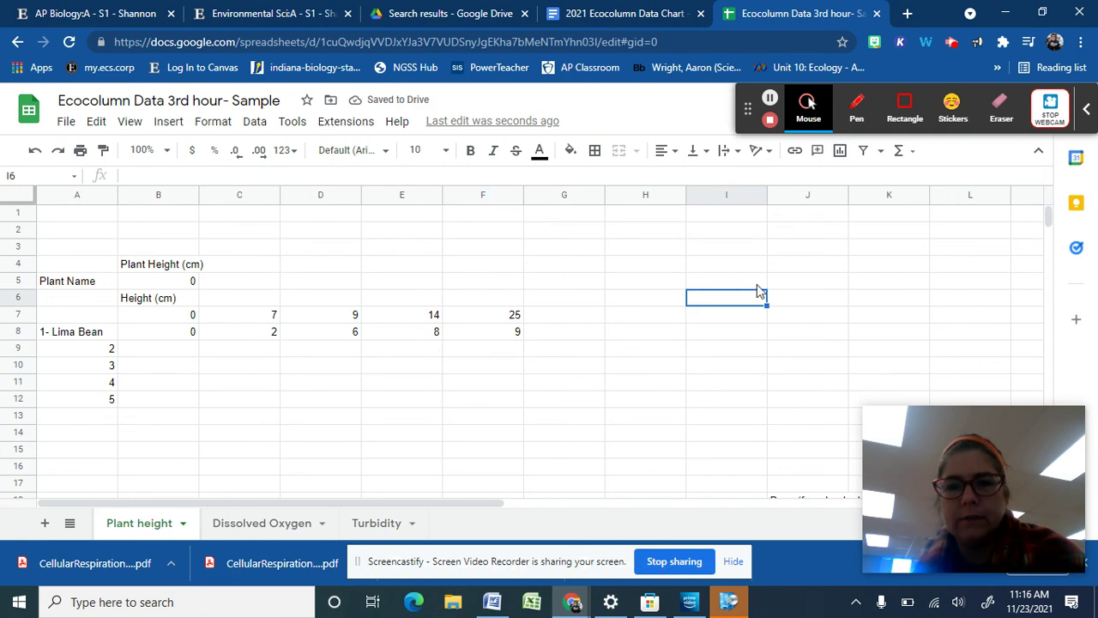
{"action": "left_click", "coordinate": [709, 273]}
{"action": "type", "text": "Al"}
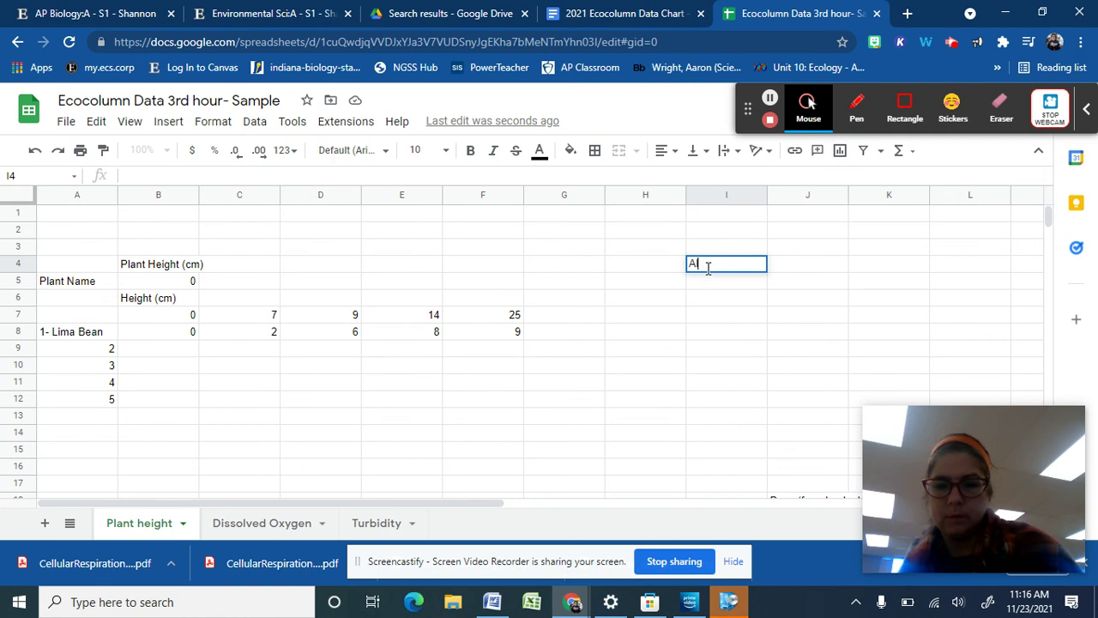
{"action": "type", "text": "ternative set up"}
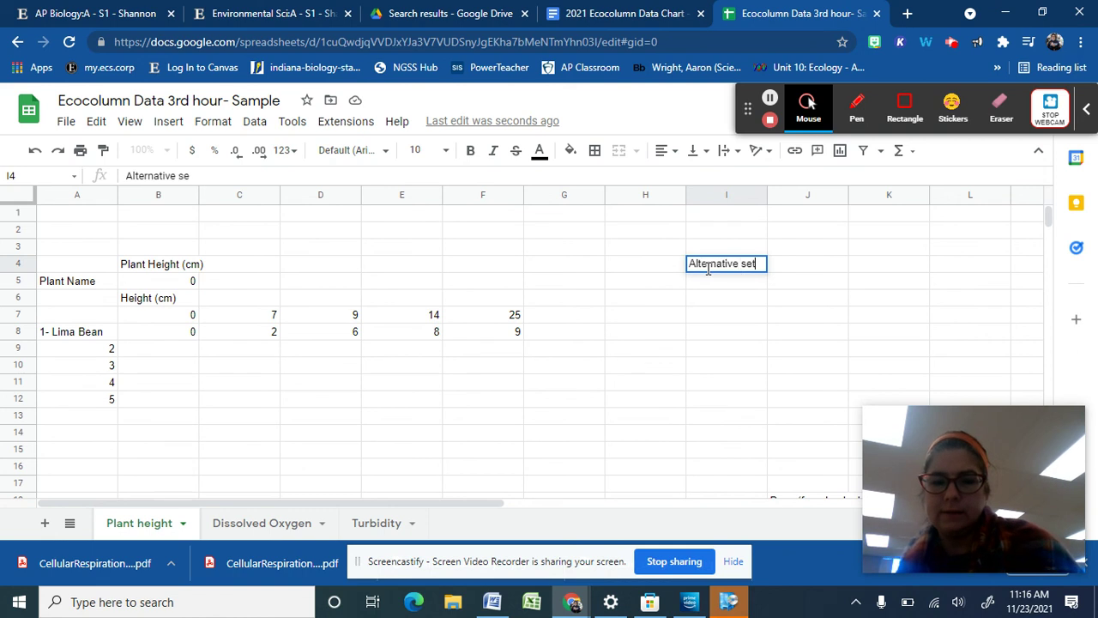
Step: Enter the label "Plants" in cell I6 below the Alternative set up title
{"action": "left_click", "coordinate": [720, 302]}
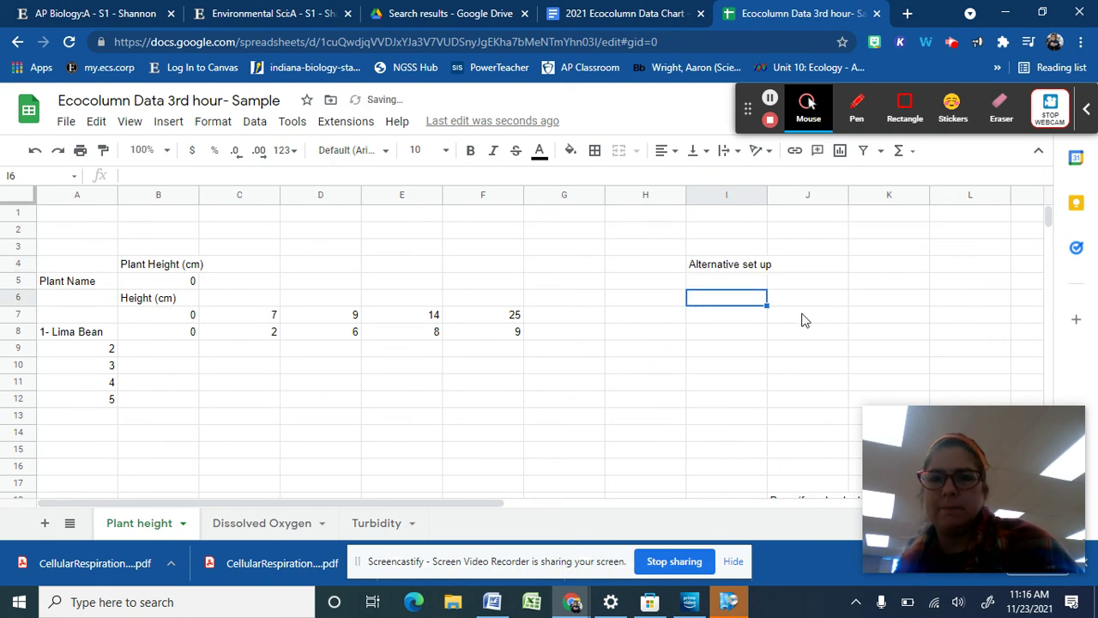
{"action": "left_click", "coordinate": [804, 301]}
{"action": "double_click", "coordinate": [804, 308]}
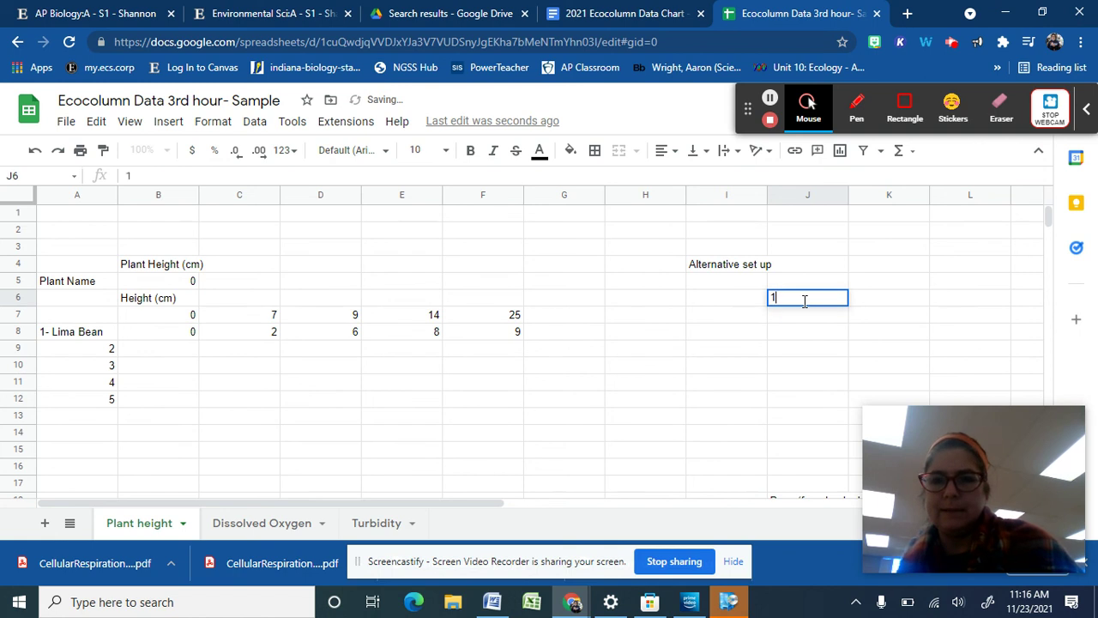
{"action": "key", "text": "shift+Tab"}
{"action": "type", "text": "Pla"}
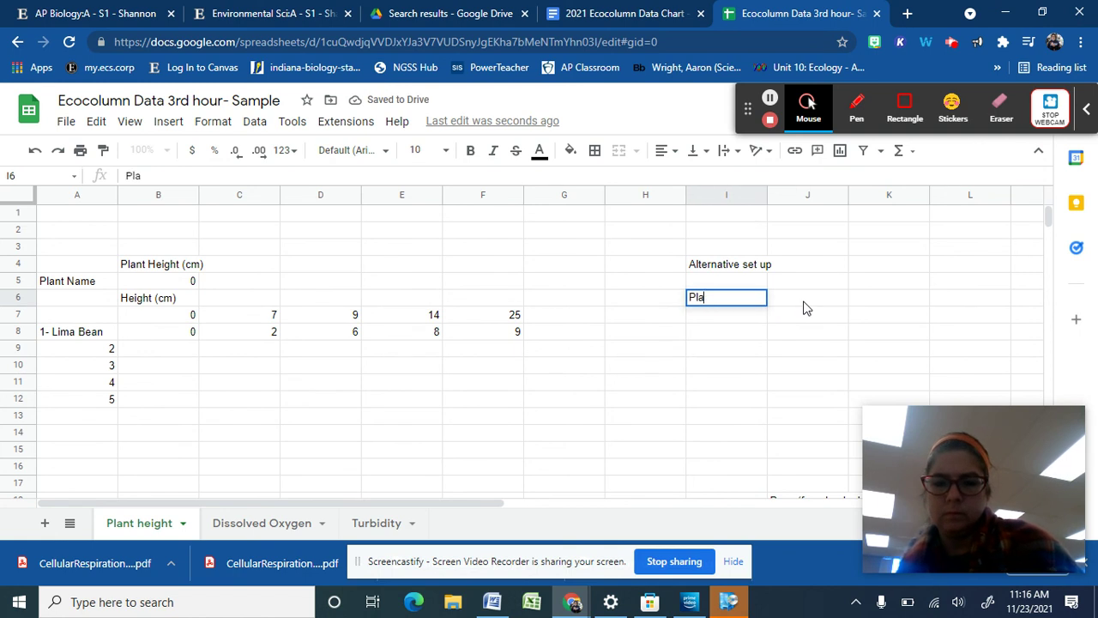
{"action": "key", "text": "Return"}
{"action": "key", "text": "ctrl+End"}
{"action": "key", "text": "Tab"}
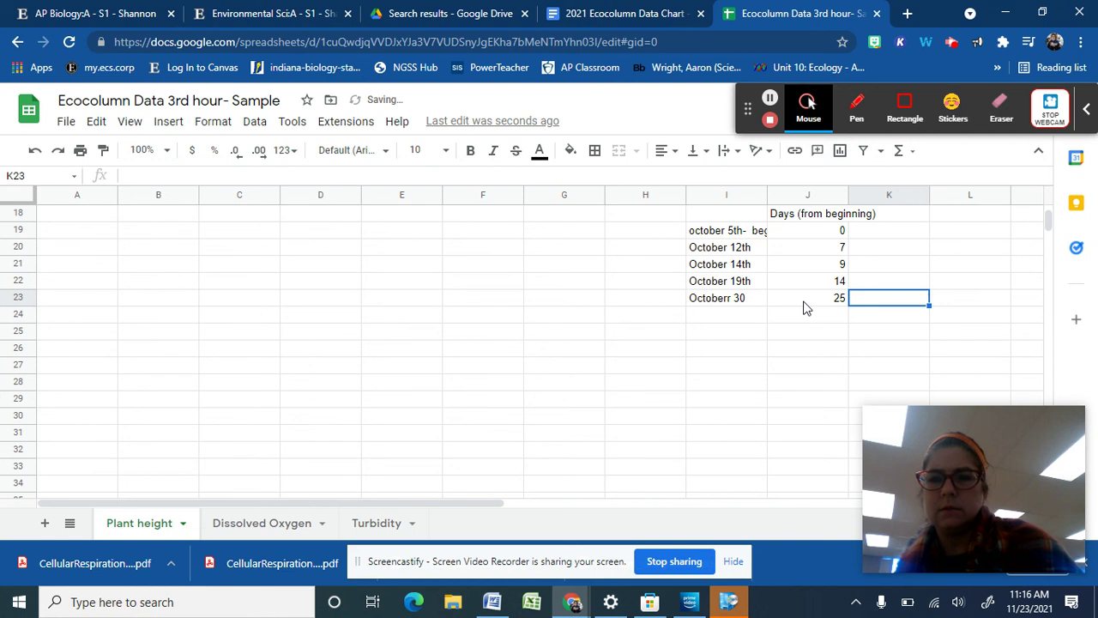
{"action": "scroll", "coordinate": [689, 277], "scroll_direction": "up", "scroll_amount": 5}
{"action": "scroll", "coordinate": [687, 279], "scroll_direction": "right", "scroll_amount": 8}
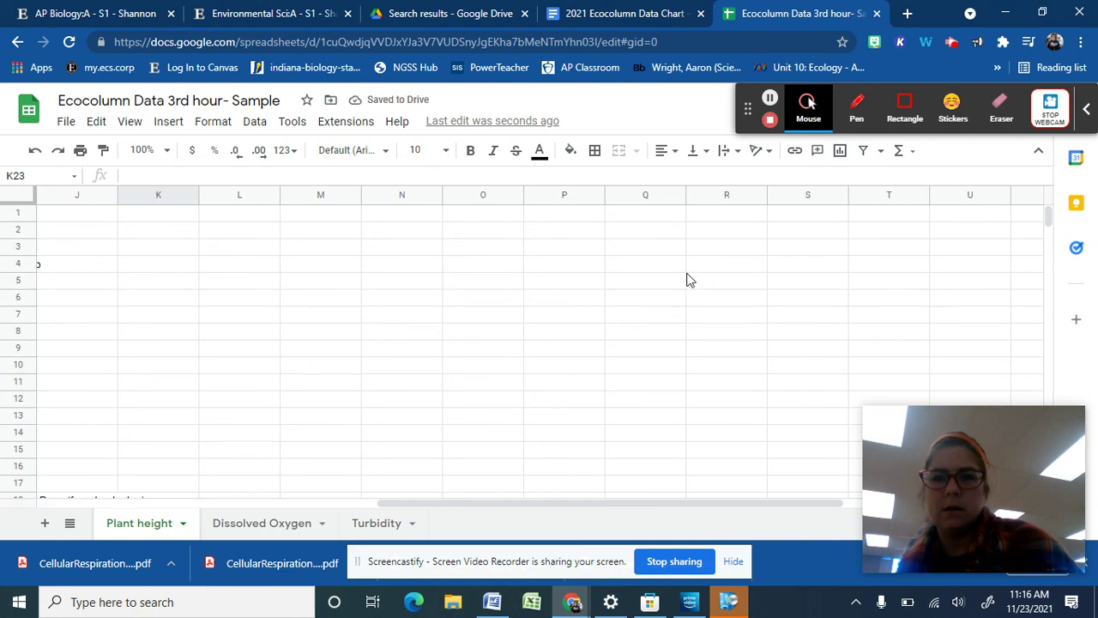
{"action": "scroll", "coordinate": [687, 279], "scroll_direction": "left", "scroll_amount": 1}
{"action": "scroll", "coordinate": [249, 330], "scroll_direction": "left", "scroll_amount": 8}
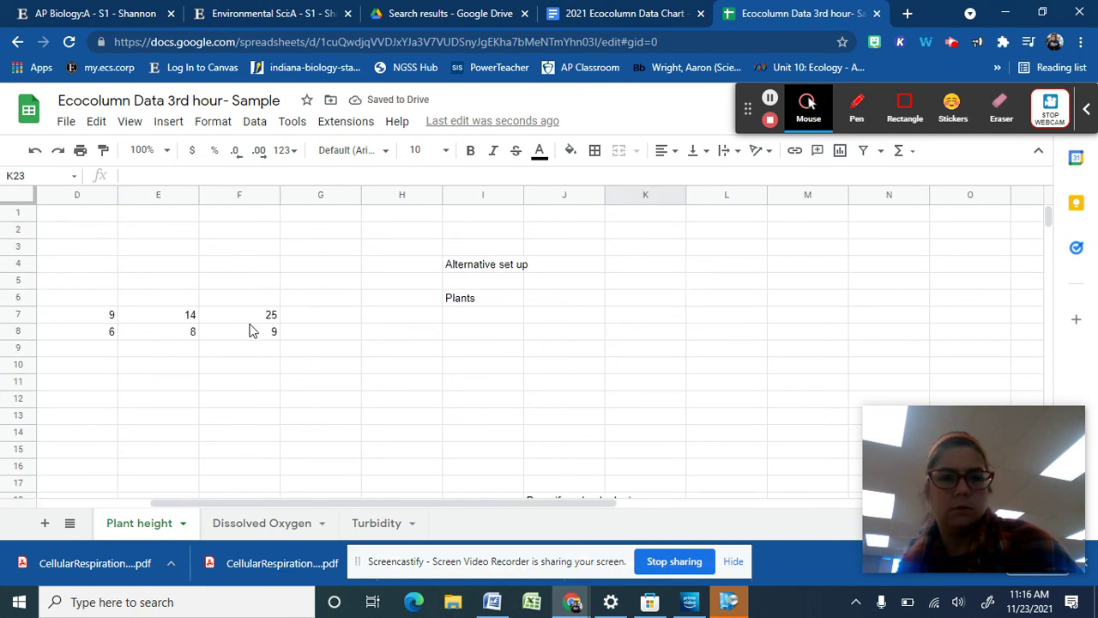
Step: Number the plant columns 1 to 5 across cells J6 to N6, beside the Plants label
{"action": "left_click", "coordinate": [806, 306]}
{"action": "type", "text": "1"}
{"action": "key", "text": "Tab"}
{"action": "type", "text": "2"}
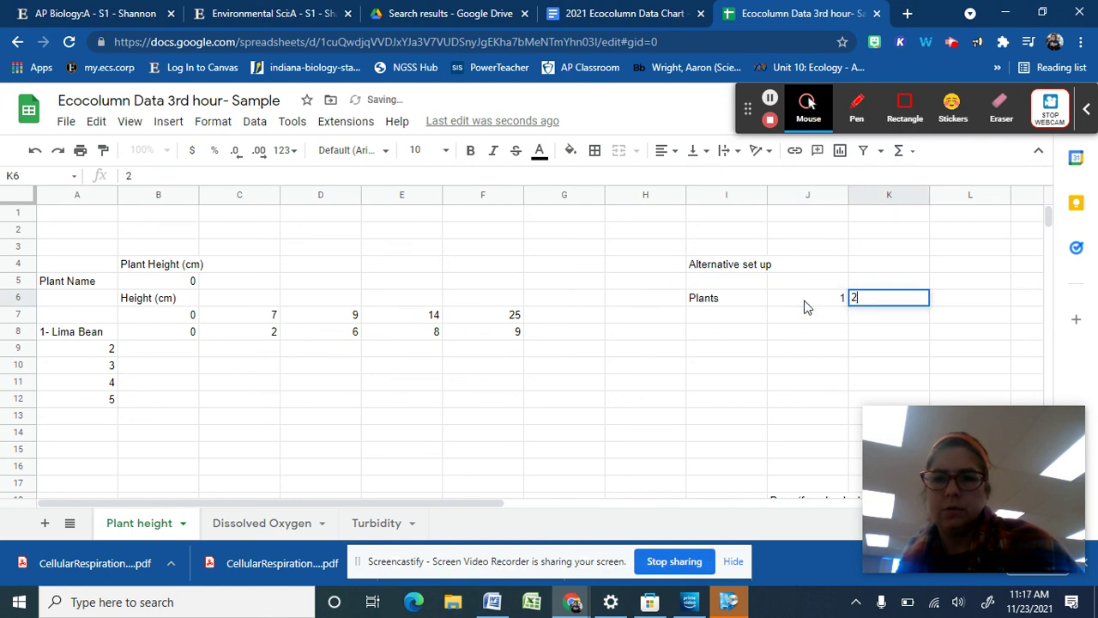
{"action": "key", "text": "Tab"}
{"action": "type", "text": "3"}
{"action": "key", "text": "Tab"}
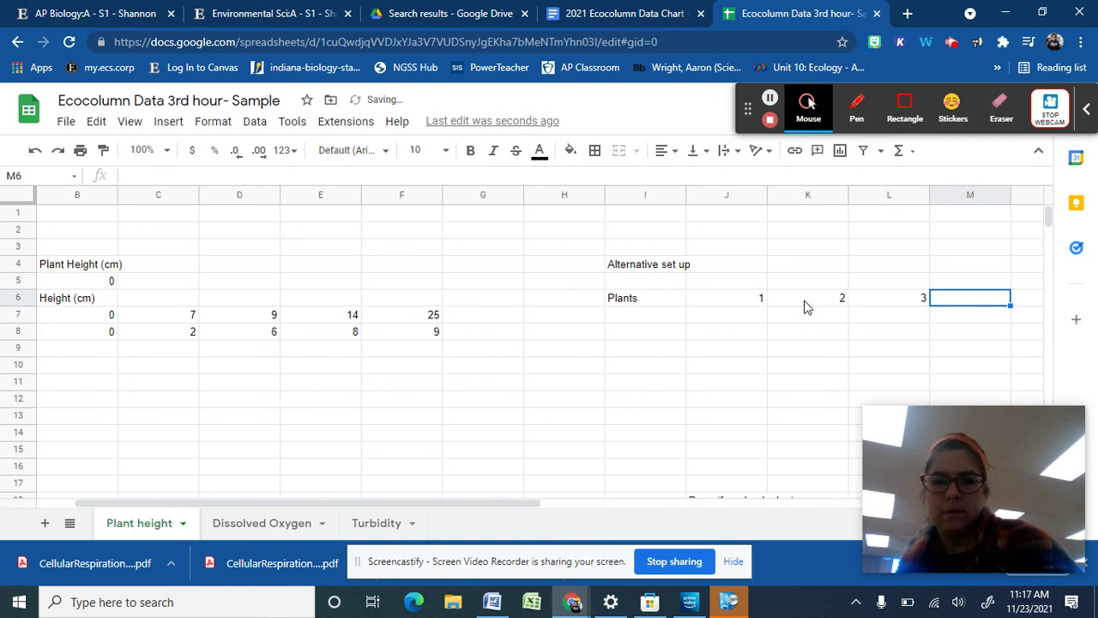
{"action": "type", "text": "4"}
{"action": "key", "text": "Tab"}
{"action": "type", "text": "5"}
{"action": "key", "text": "Return"}
Step: Enter the day labels Day 0, 7, 9, 14 and 25 down cells I7 to I11, below the Plants label
{"action": "key", "text": "Left"}
{"action": "key", "text": "Left"}
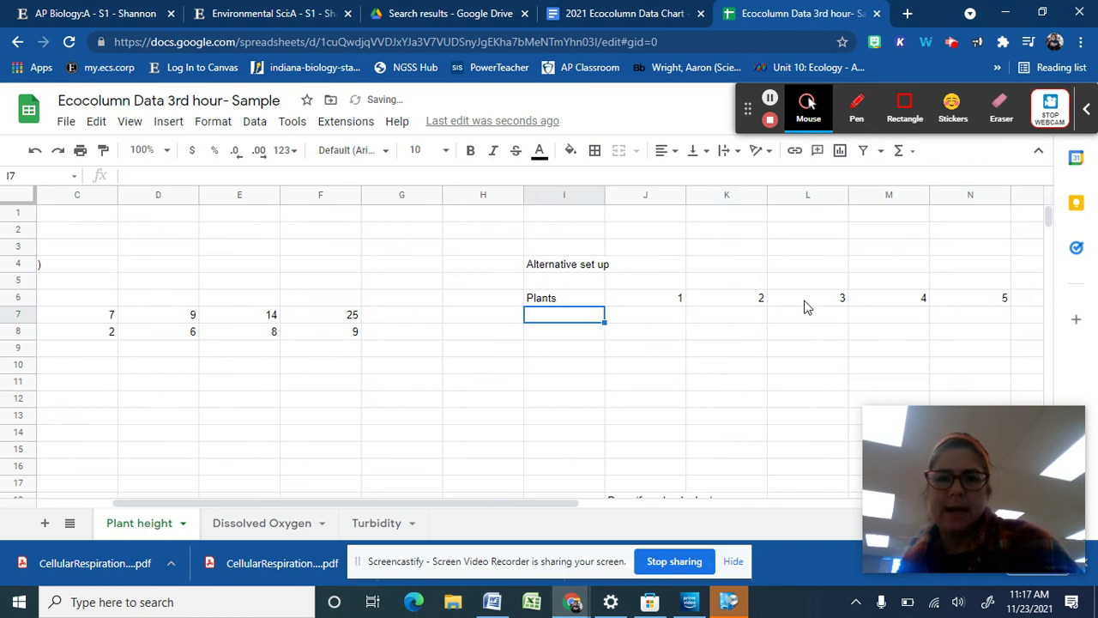
{"action": "type", "text": "Day 0"}
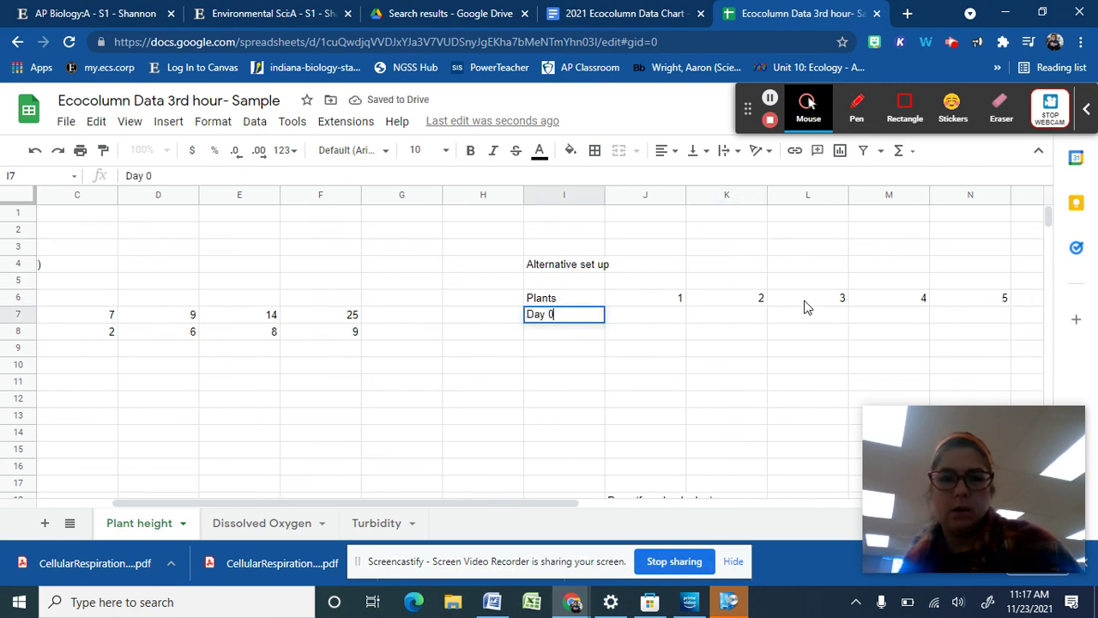
{"action": "key", "text": "Return"}
{"action": "type", "text": "7"}
{"action": "key", "text": "Return"}
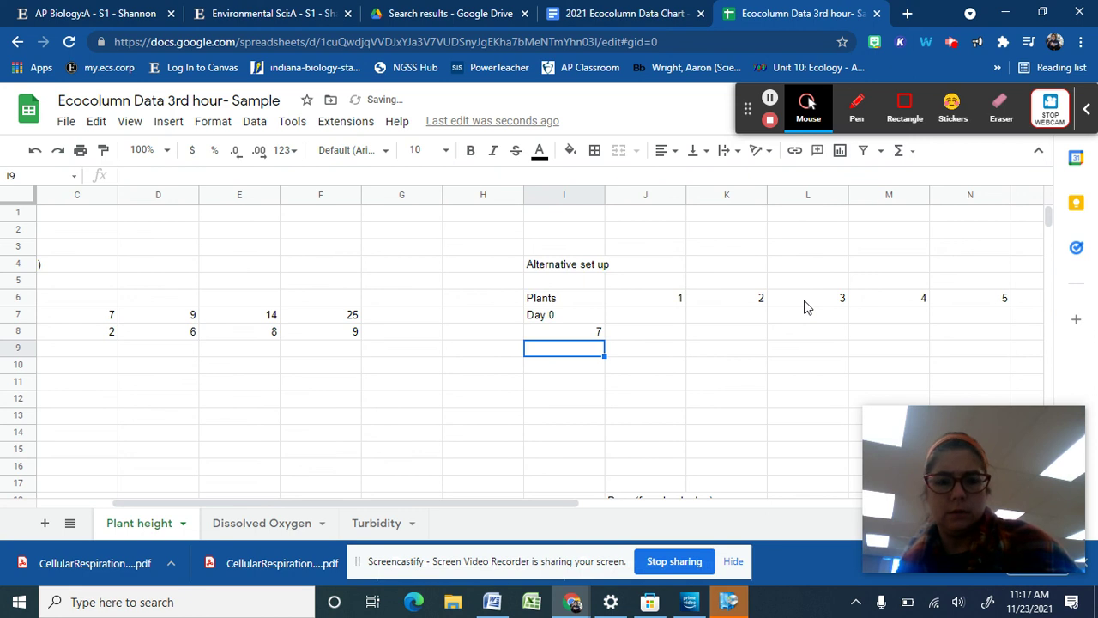
{"action": "type", "text": "9"}
{"action": "key", "text": "Return"}
{"action": "type", "text": "14"}
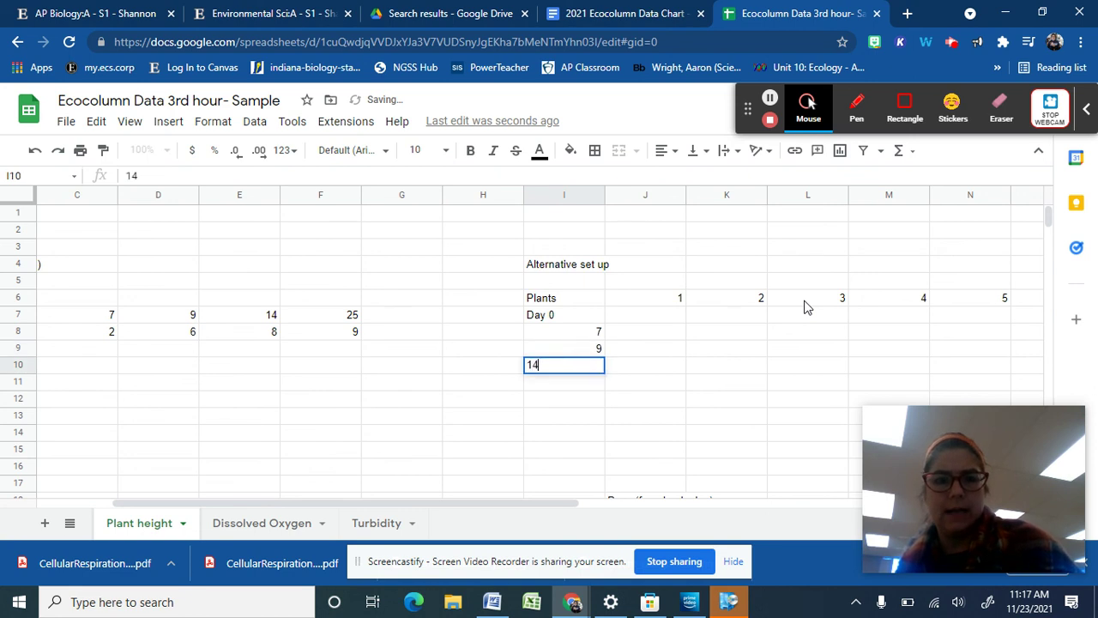
{"action": "key", "text": "Return"}
{"action": "type", "text": "25"}
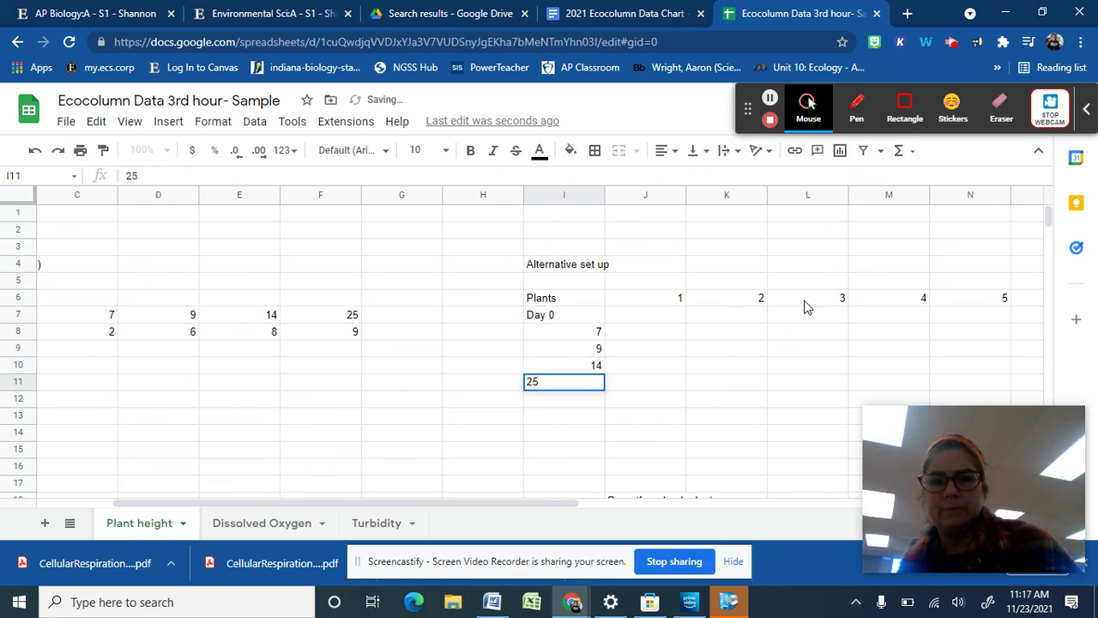
{"action": "key", "text": "Tab"}
Step: Enter the plant 1 heights 0, 2, 6, 8 and 9 down cells J7 to J11 of the alternative table
{"action": "key", "text": "Right"}
{"action": "key", "text": "Up"}
{"action": "key", "text": "Up"}
{"action": "key", "text": "Up"}
{"action": "key", "text": "Up"}
{"action": "key", "text": "Up"}
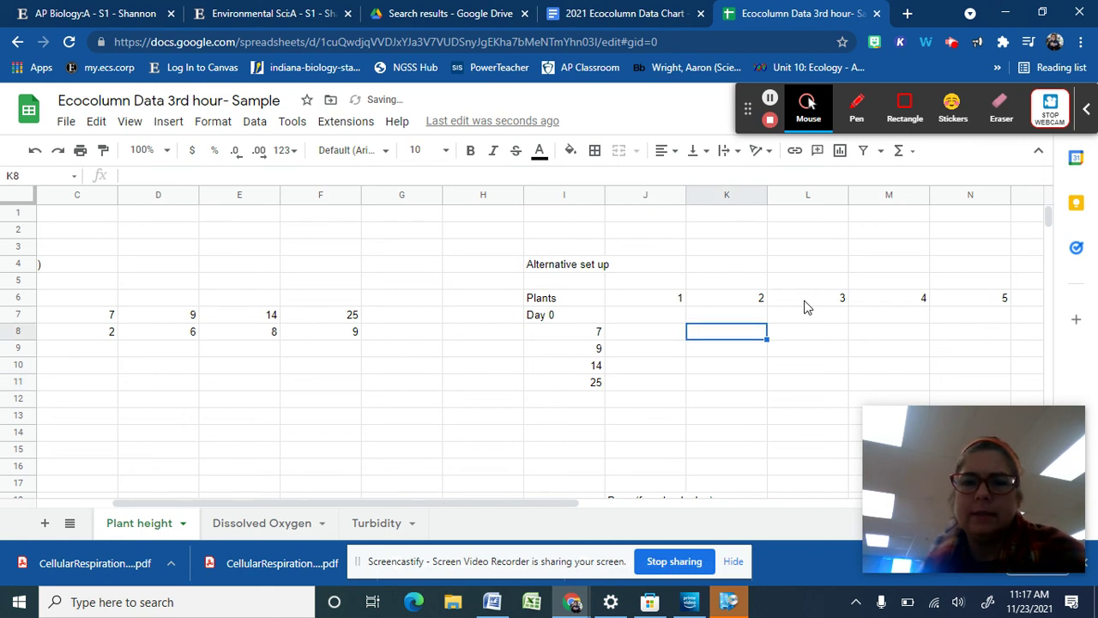
{"action": "scroll", "coordinate": [807, 307], "scroll_direction": "right", "scroll_amount": 2}
{"action": "scroll", "coordinate": [807, 307], "scroll_direction": "left", "scroll_amount": 4}
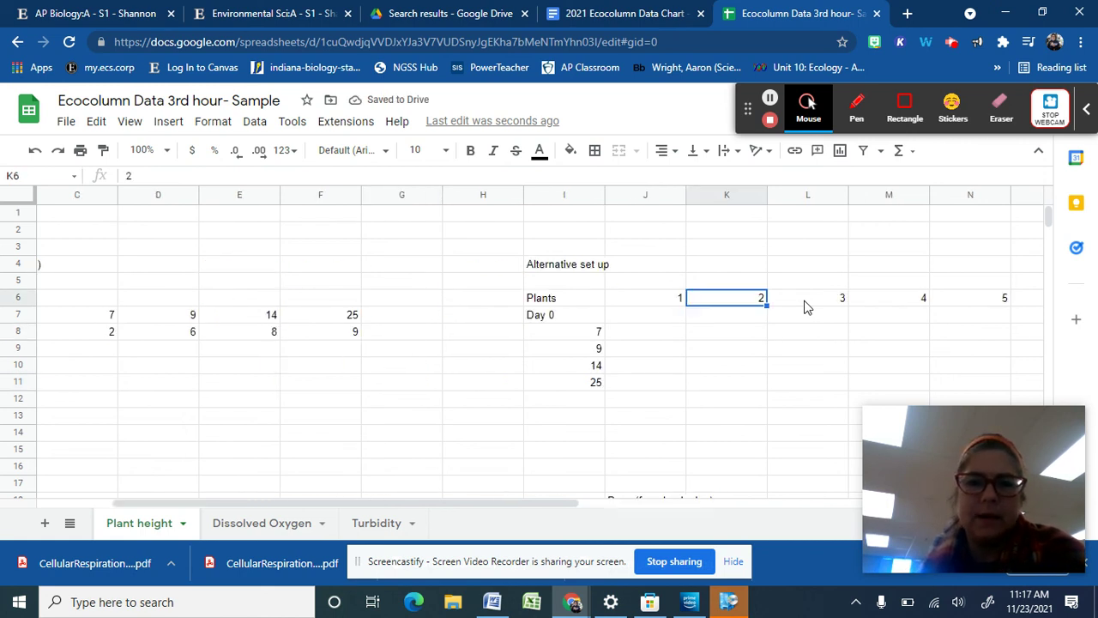
{"action": "left_click", "coordinate": [816, 322]}
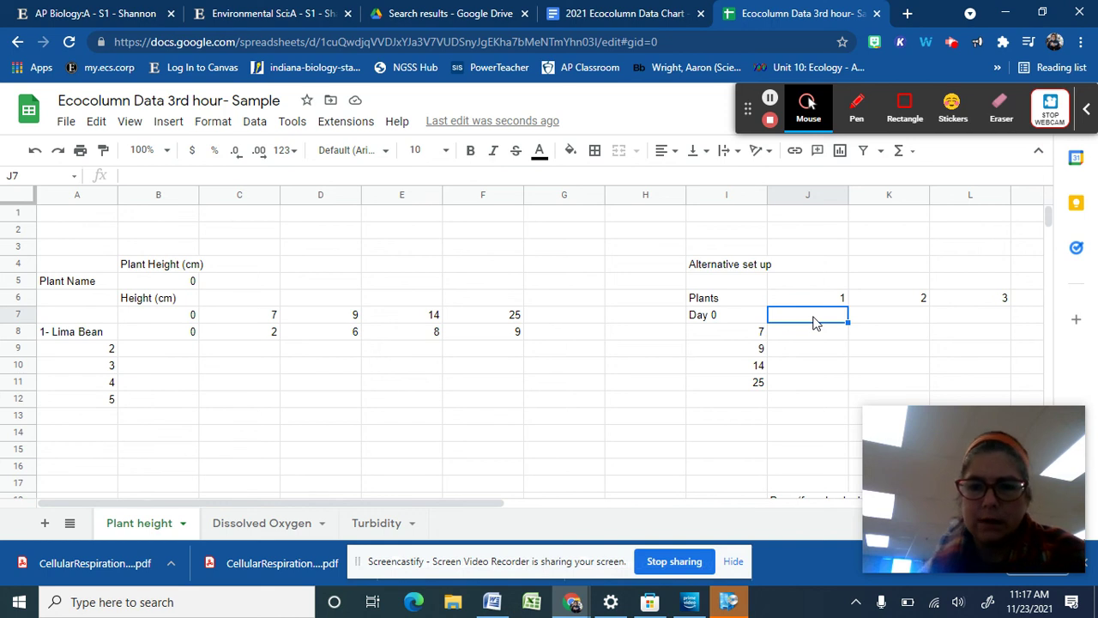
{"action": "type", "text": "0"}
{"action": "key", "text": "Return"}
{"action": "type", "text": "2"}
{"action": "key", "text": "Return"}
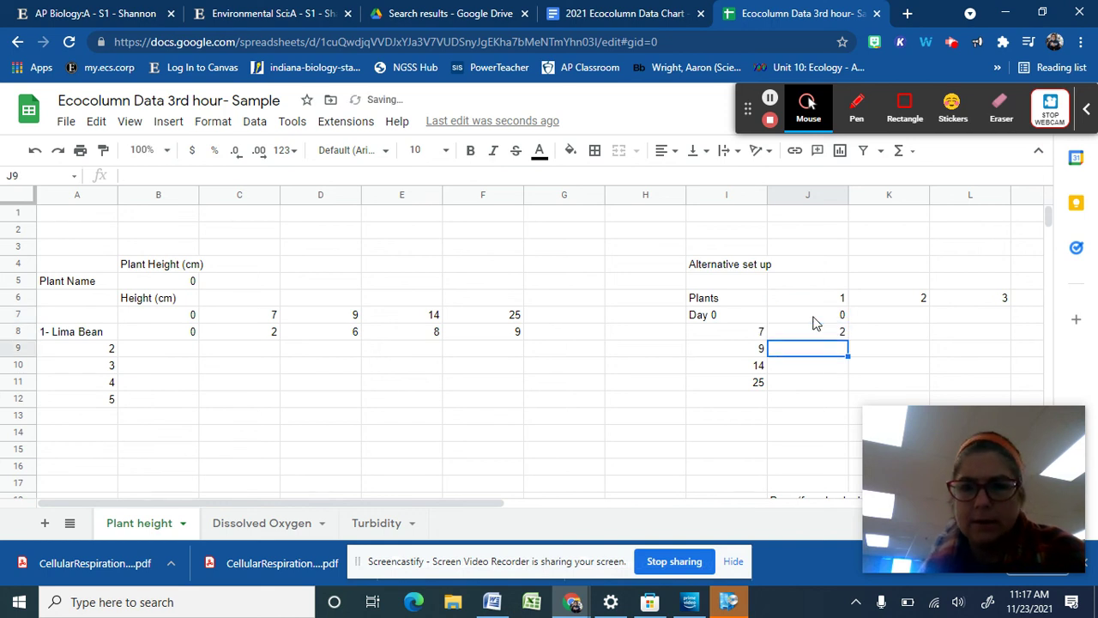
{"action": "type", "text": "6"}
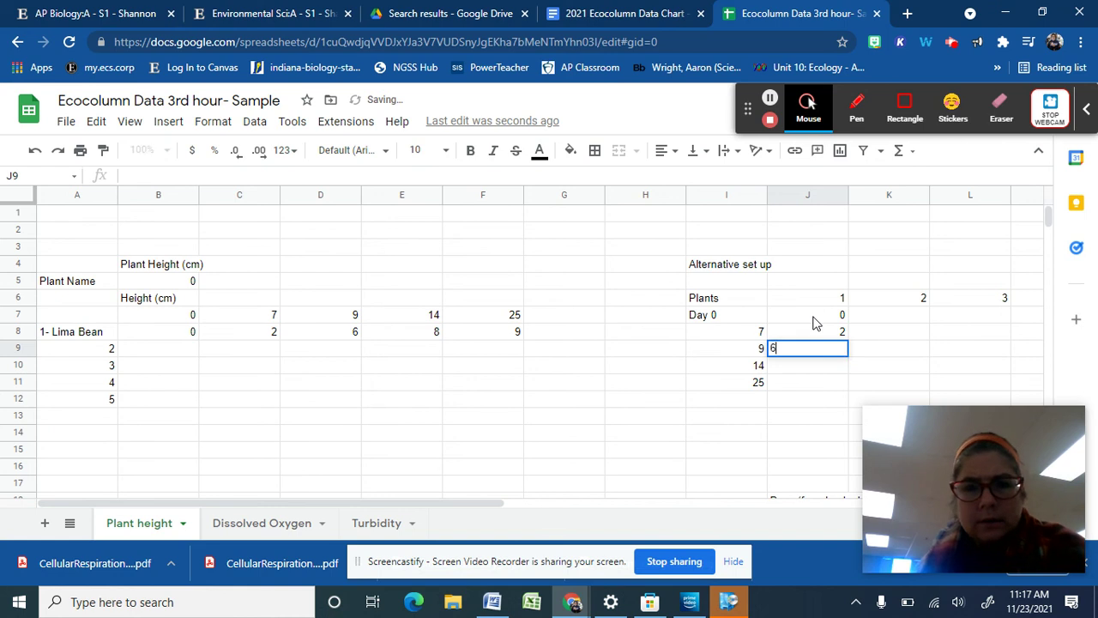
{"action": "key", "text": "Return"}
{"action": "type", "text": "8"}
{"action": "key", "text": "Return"}
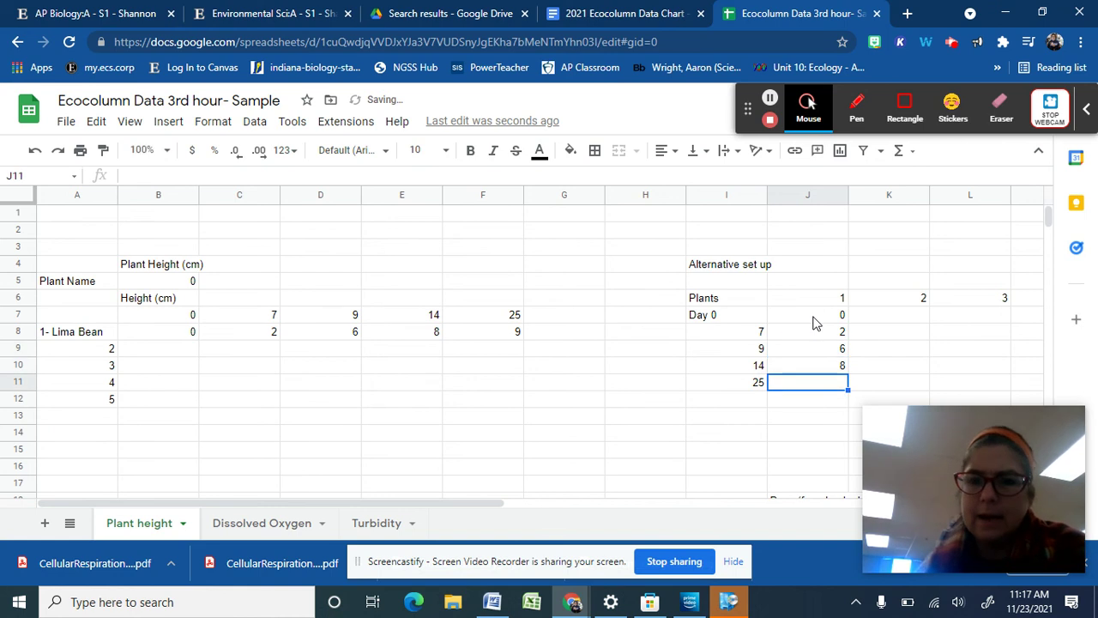
{"action": "type", "text": "9"}
Step: Enter the heading "Plant Height (Cm)" in cell J4, above the alternative table's plant columns
{"action": "left_click", "coordinate": [829, 273]}
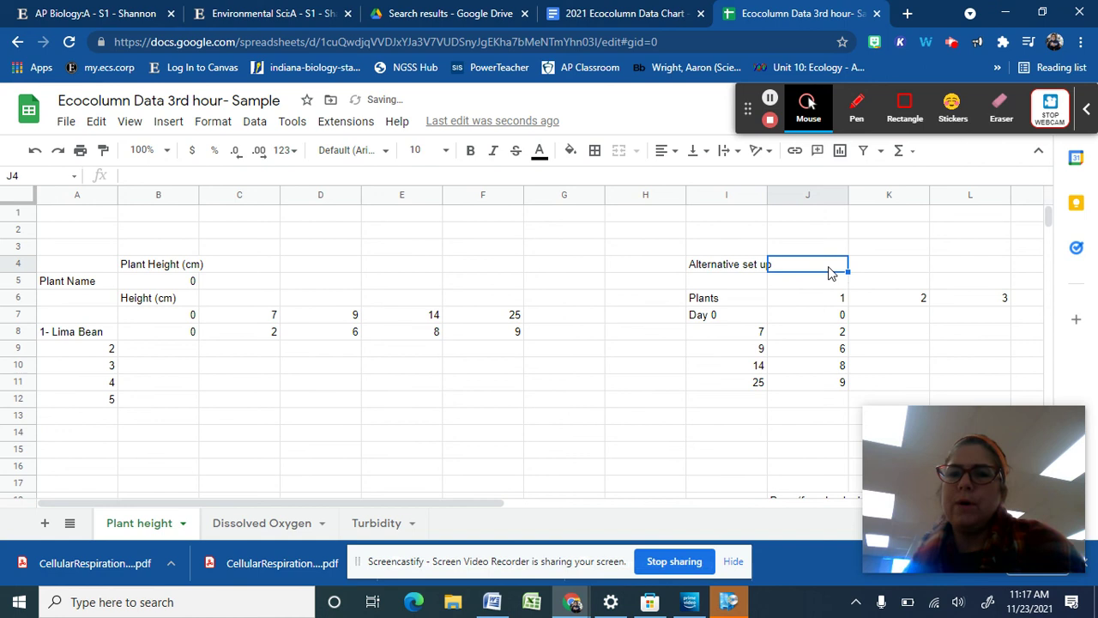
{"action": "double_click", "coordinate": [830, 269]}
{"action": "type", "text": "P"}
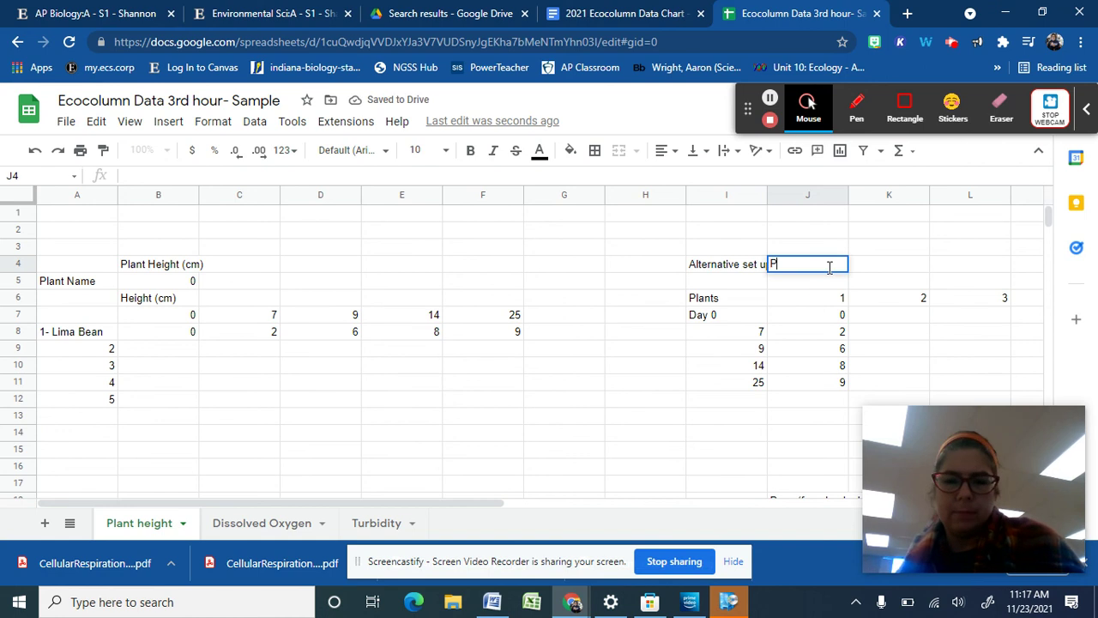
{"action": "type", "text": "lant Height ("}
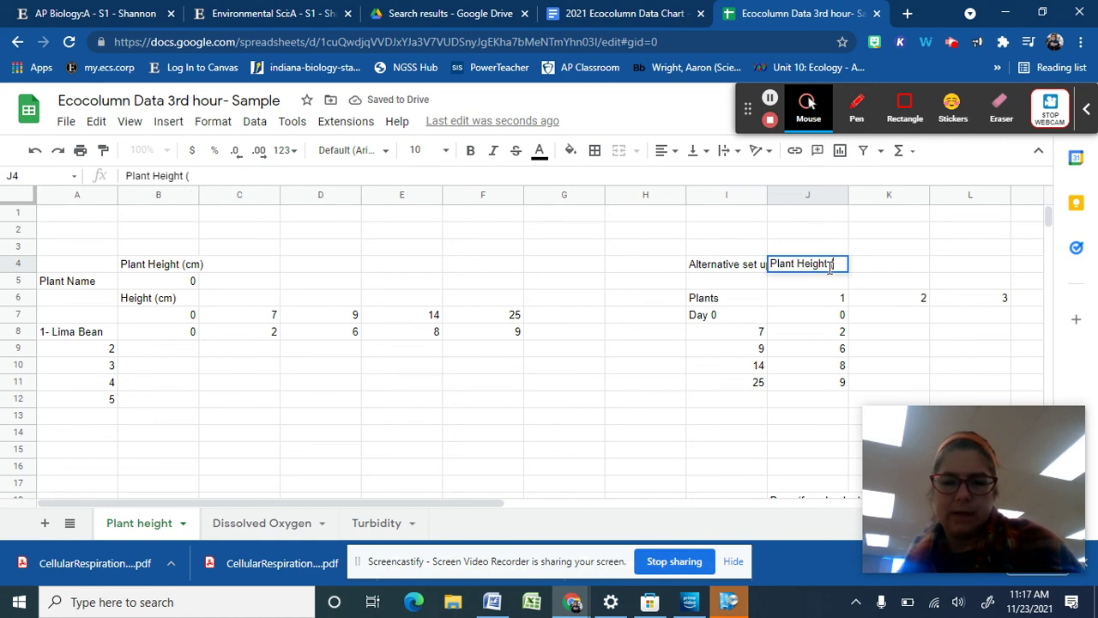
{"action": "type", "text": "Cm)"}
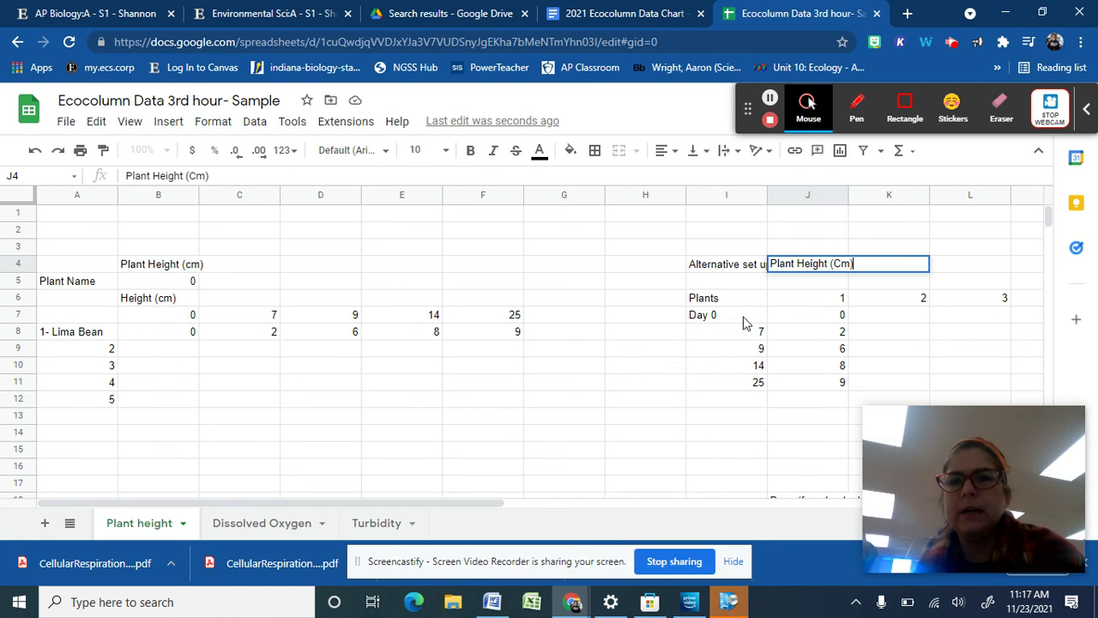
Step: Extend the plant 1 column header in cell J6 to read "1- Lima Bean"
{"action": "left_click", "coordinate": [776, 300]}
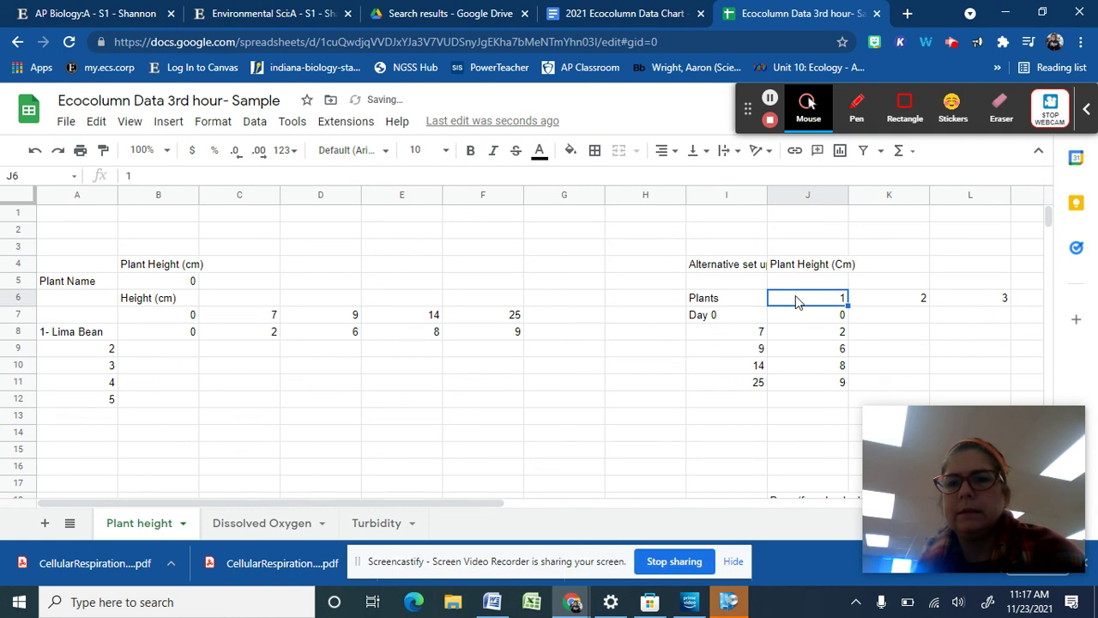
{"action": "left_click", "coordinate": [797, 300]}
{"action": "left_click", "coordinate": [271, 177]}
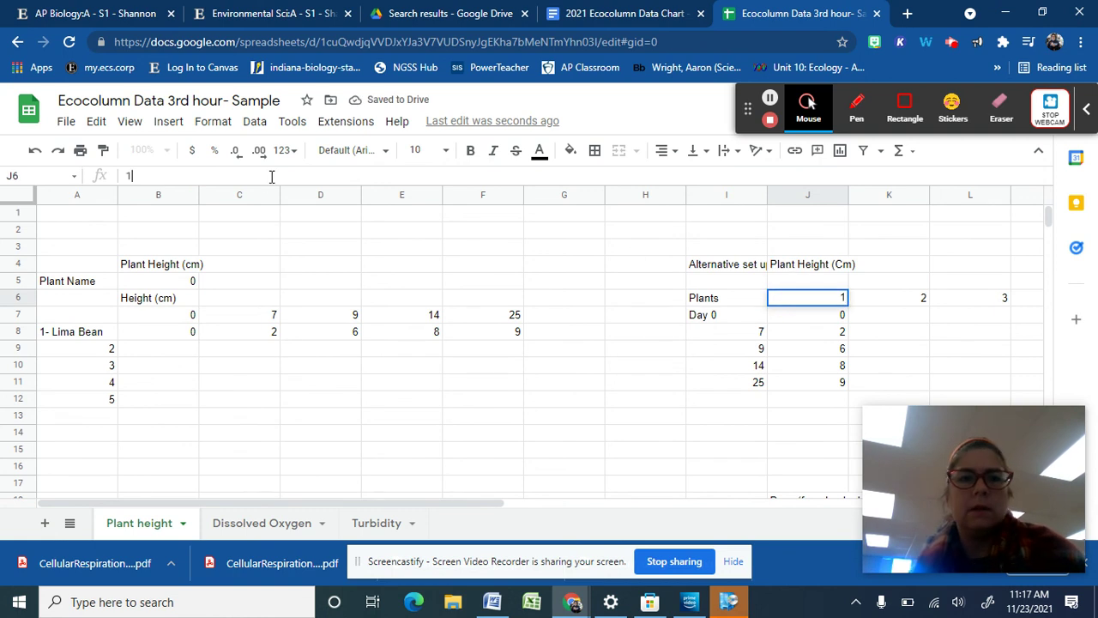
{"action": "type", "text": "- Lima Bean"}
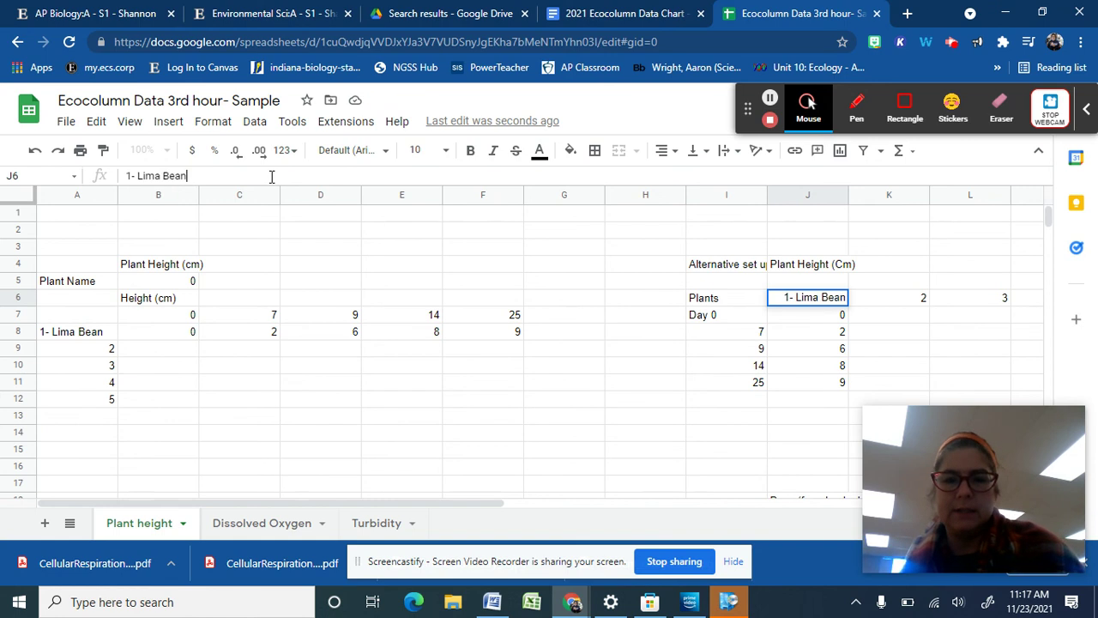
{"action": "left_click", "coordinate": [693, 335]}
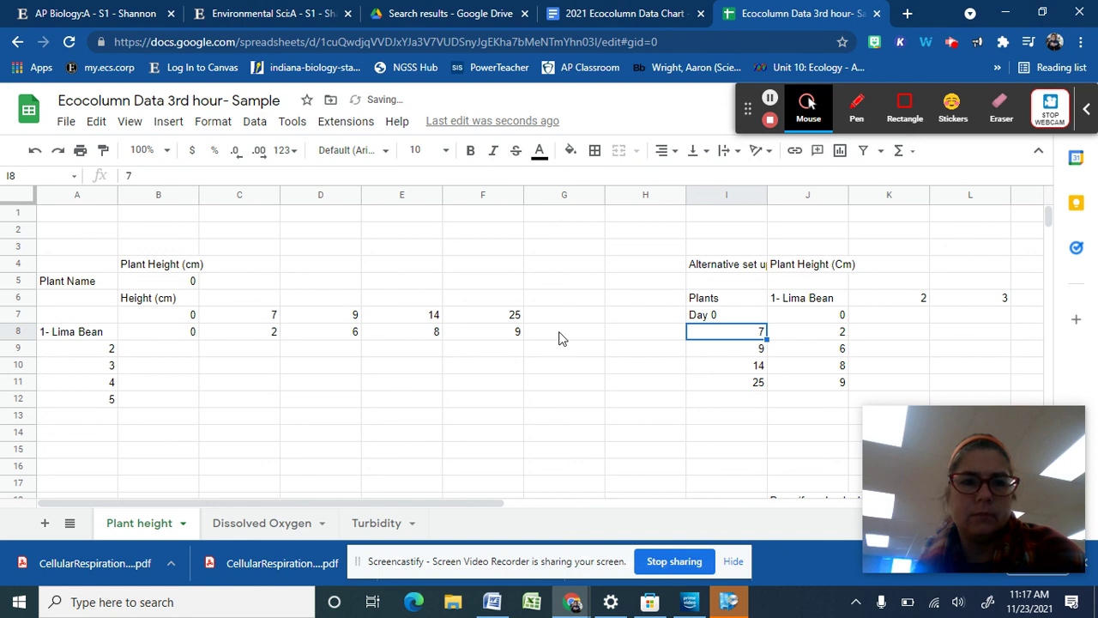
{"action": "scroll", "coordinate": [558, 335], "scroll_direction": "right", "scroll_amount": 1}
{"action": "scroll", "coordinate": [559, 335], "scroll_direction": "left", "scroll_amount": 1}
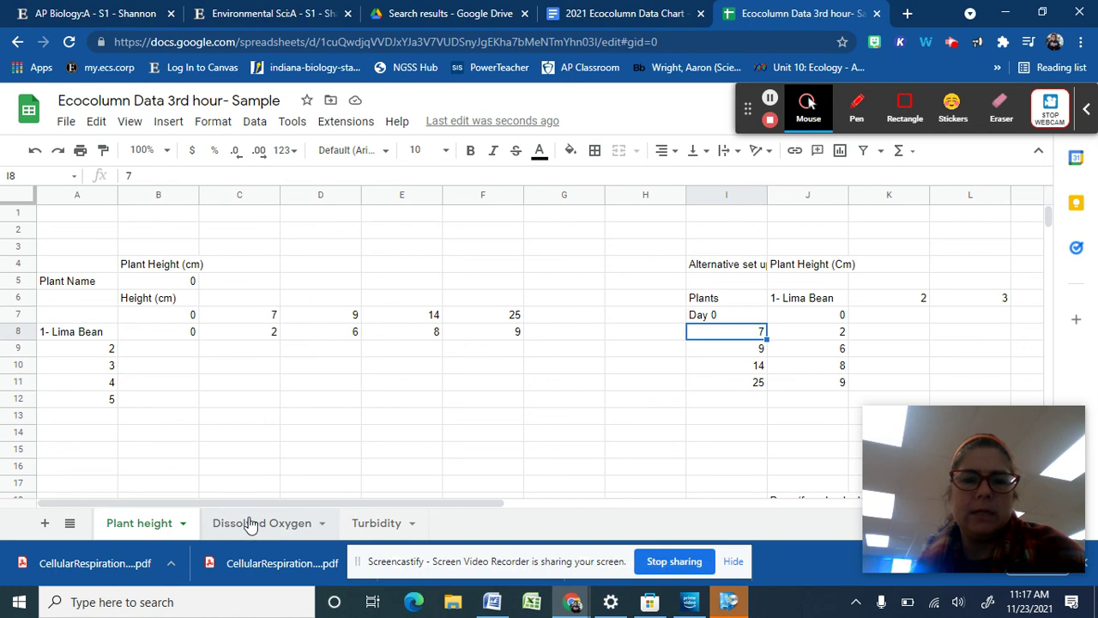
Step: Open the Dissolved Oxygen sheet and enter the label "Amount DO" in cell A3
{"action": "left_click", "coordinate": [249, 523]}
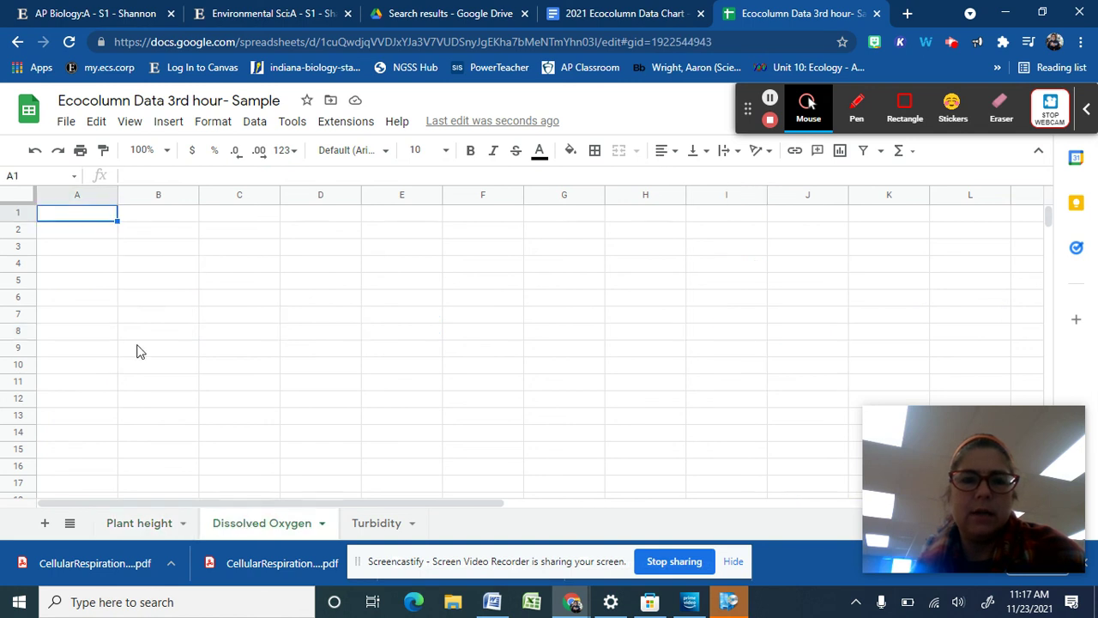
{"action": "left_click", "coordinate": [96, 251]}
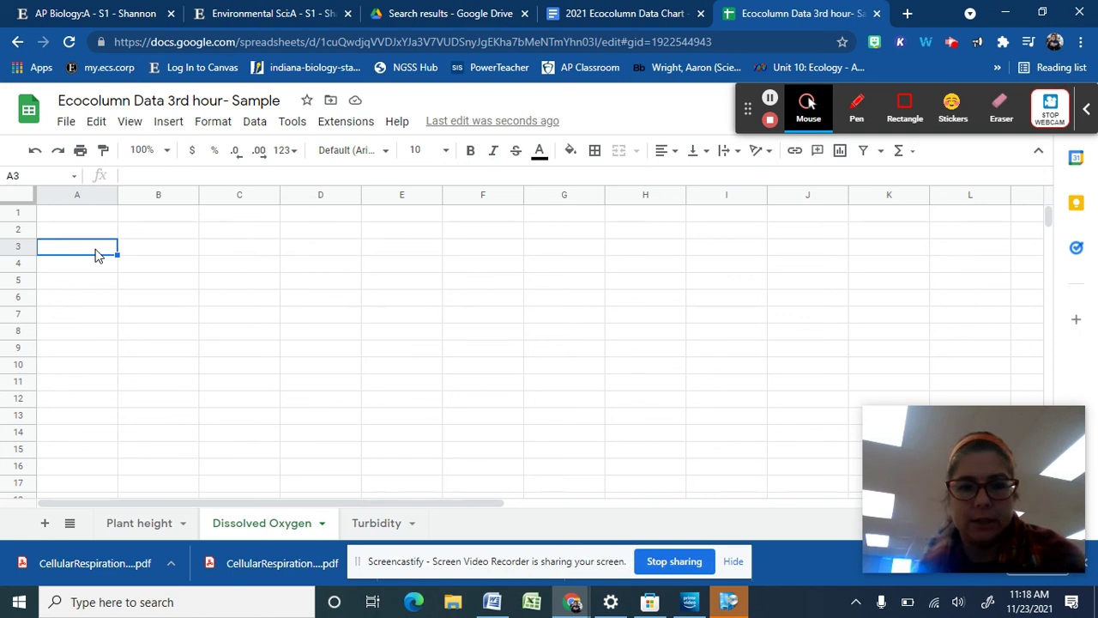
{"action": "type", "text": "Amoun"}
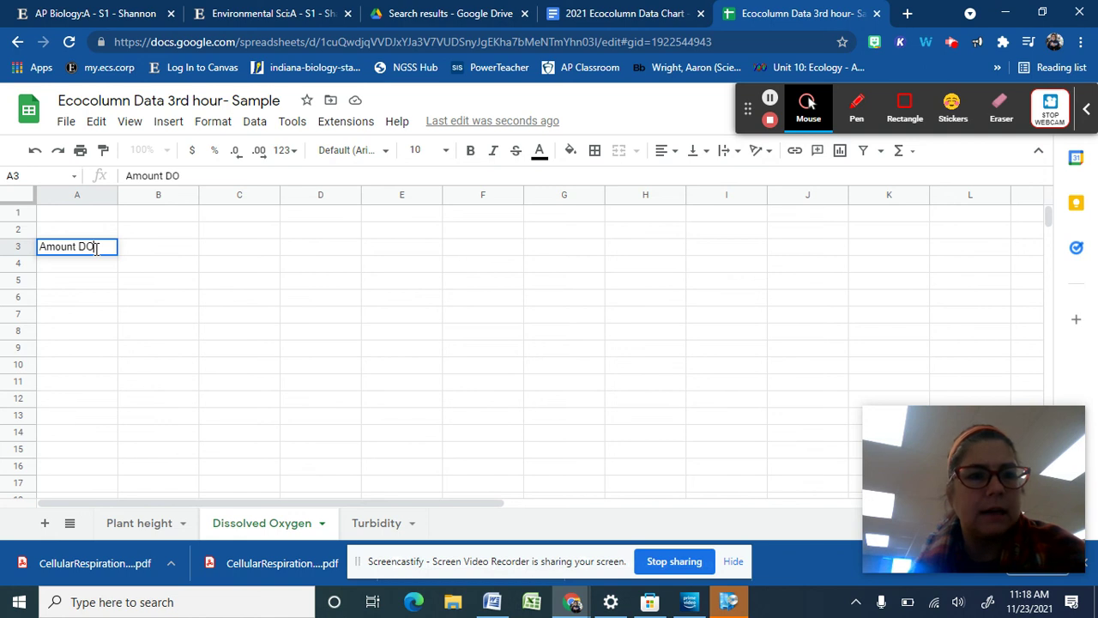
{"action": "type", "text": "t DO"}
{"action": "key", "text": "Tab"}
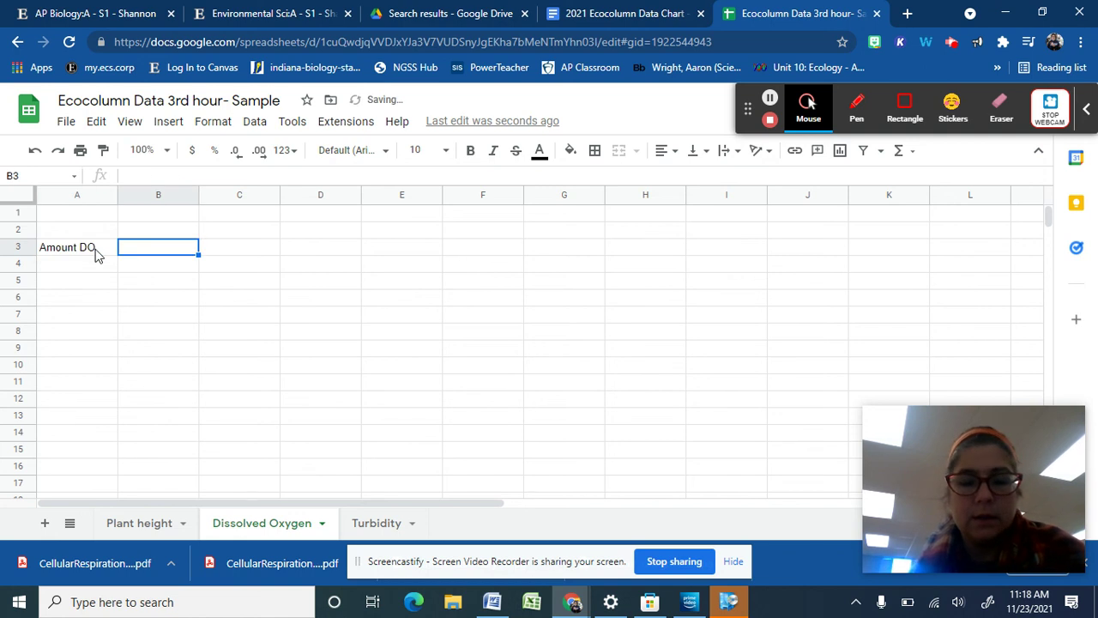
Step: Enter the day headings Day 0, 7 and 14 across cells B3 to D3 of the Dissolved Oxygen sheet
{"action": "type", "text": "Day 0"}
{"action": "key", "text": "Tab"}
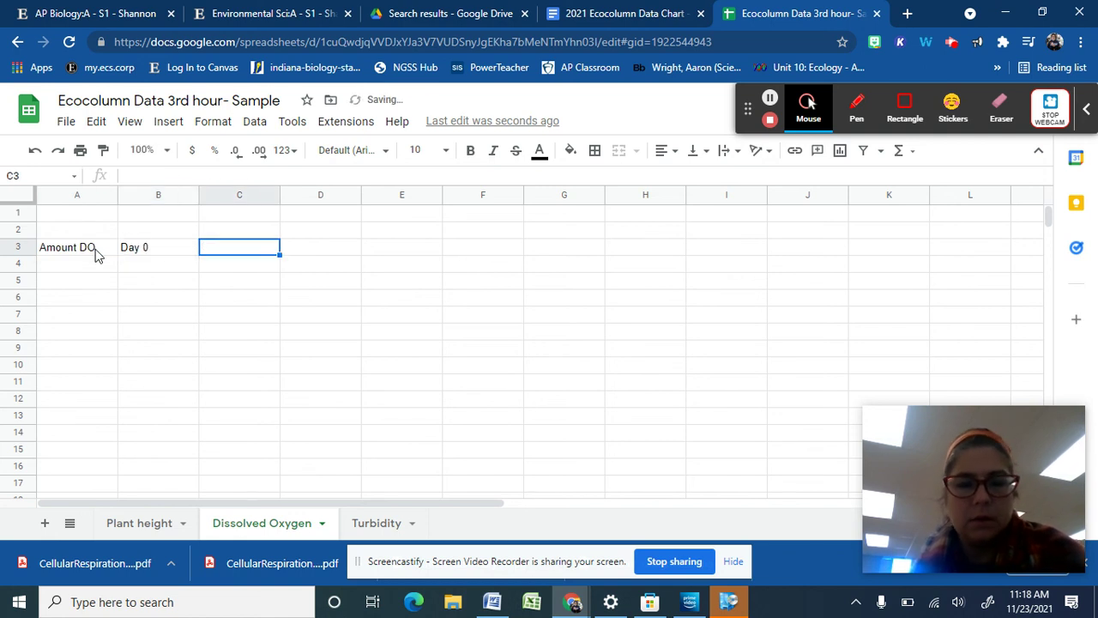
{"action": "type", "text": "7"}
{"action": "key", "text": "Tab"}
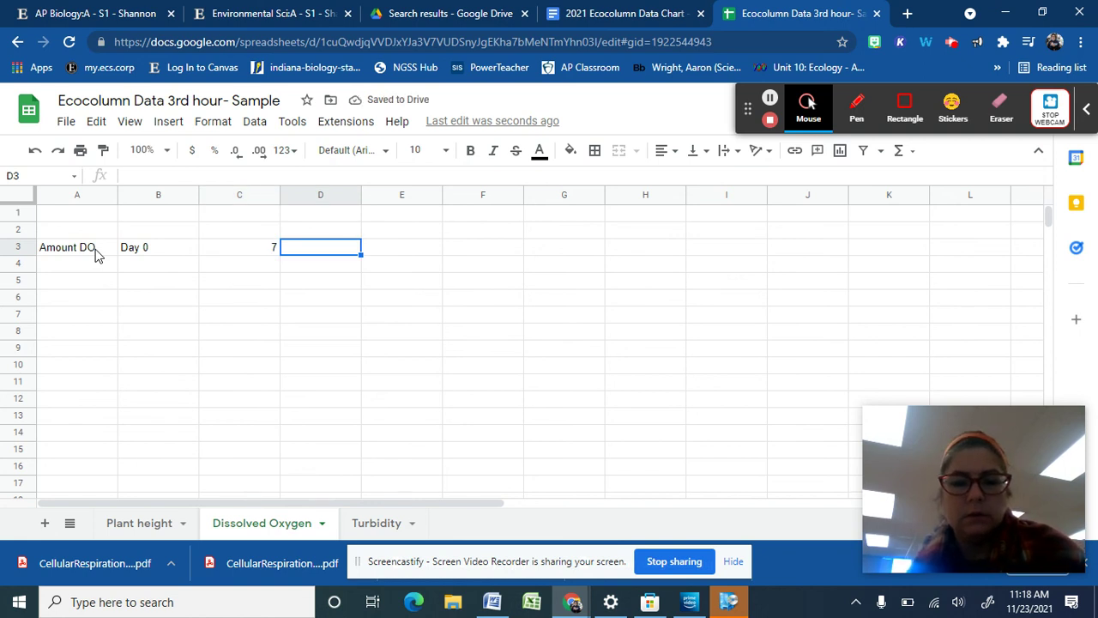
{"action": "type", "text": "4"}
{"action": "key", "text": "BackSpace"}
{"action": "type", "text": "1"}
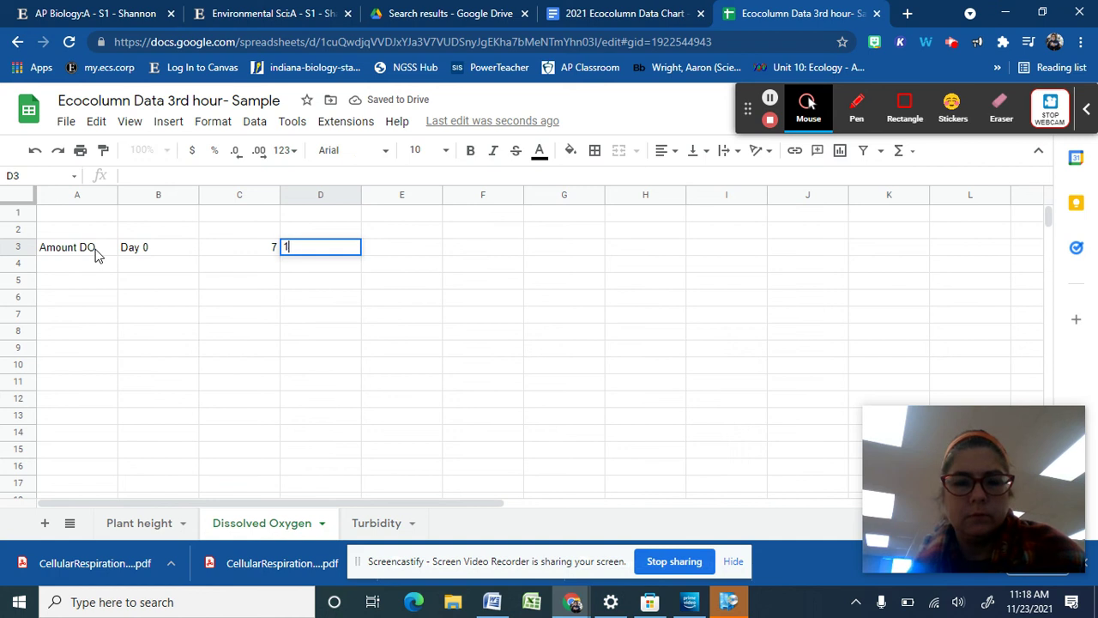
{"action": "type", "text": "4"}
Step: Clear the "Amount DO" label from cell A3 and enter the row label "DO" in cell A5 instead
{"action": "double_click", "coordinate": [80, 251]}
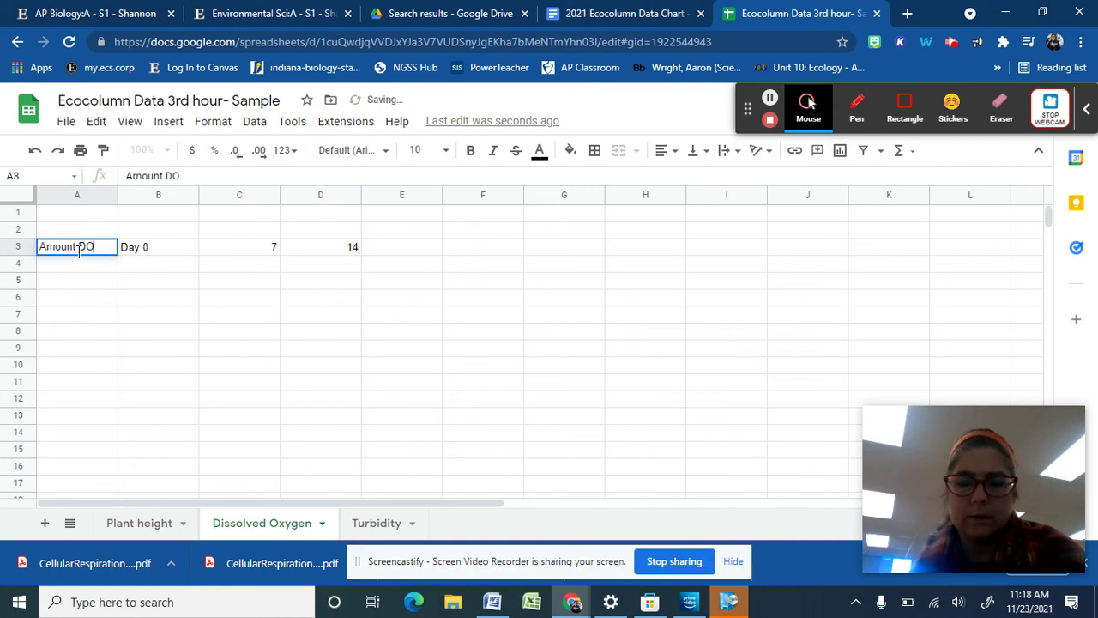
{"action": "key", "text": "BackSpace"}
{"action": "key", "text": "BackSpace"}
{"action": "key", "text": "BackSpace"}
{"action": "key", "text": "BackSpace"}
{"action": "key", "text": "BackSpace"}
{"action": "key", "text": "BackSpace"}
{"action": "key", "text": "BackSpace"}
{"action": "key", "text": "BackSpace"}
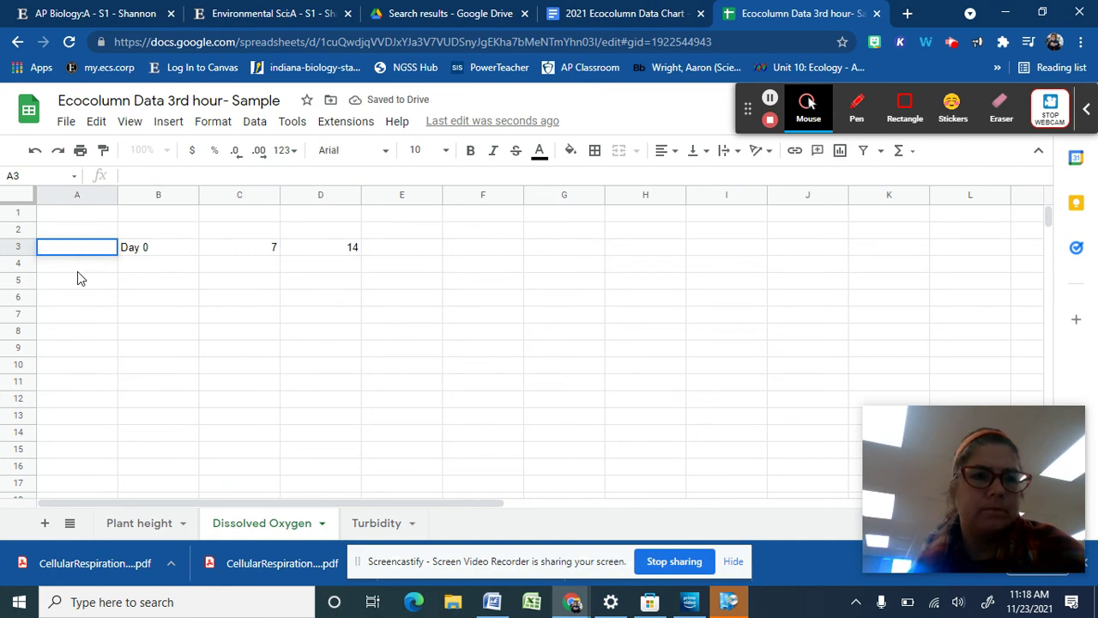
{"action": "left_click", "coordinate": [76, 280]}
{"action": "type", "text": "DO"}
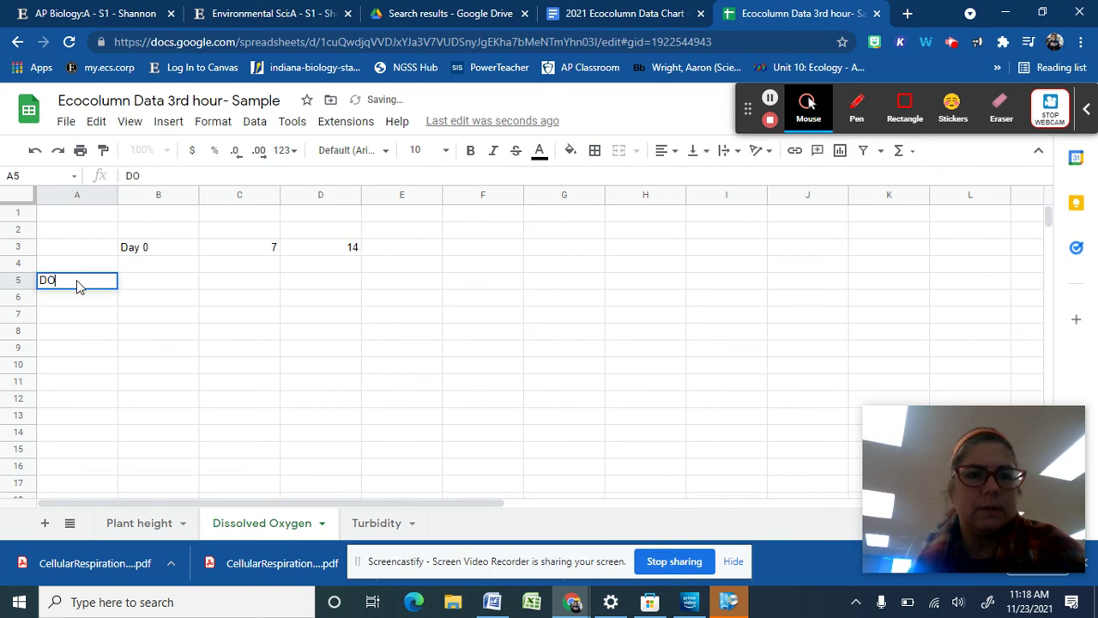
{"action": "key", "text": "Tab"}
{"action": "left_click", "coordinate": [76, 280]}
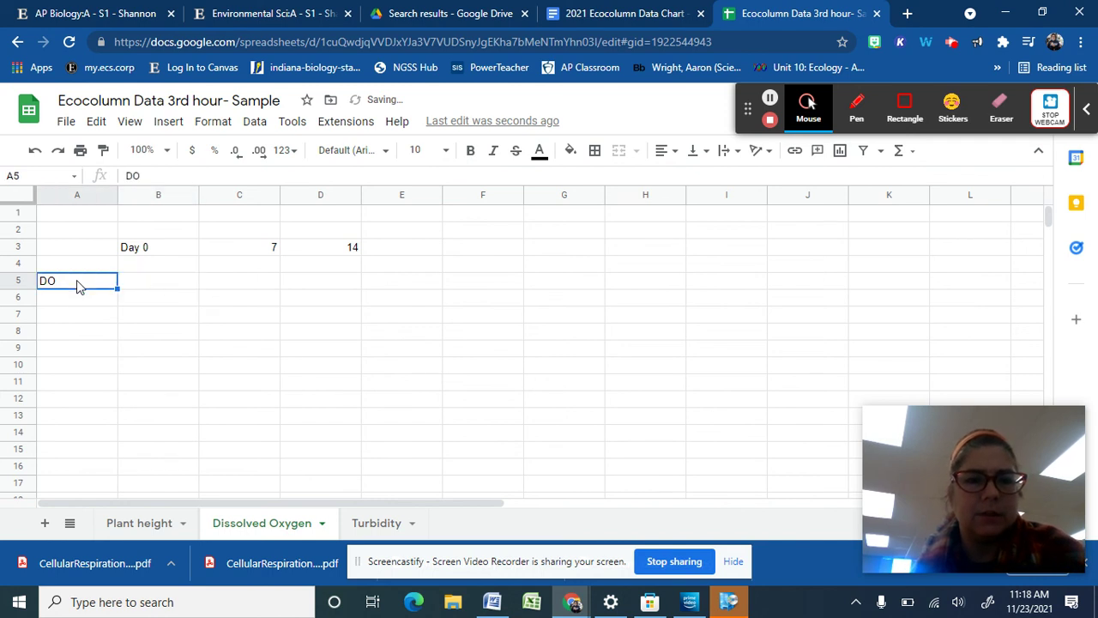
Step: Add the day heading 16 in cell E3, following the day 14 column
{"action": "left_click", "coordinate": [147, 272]}
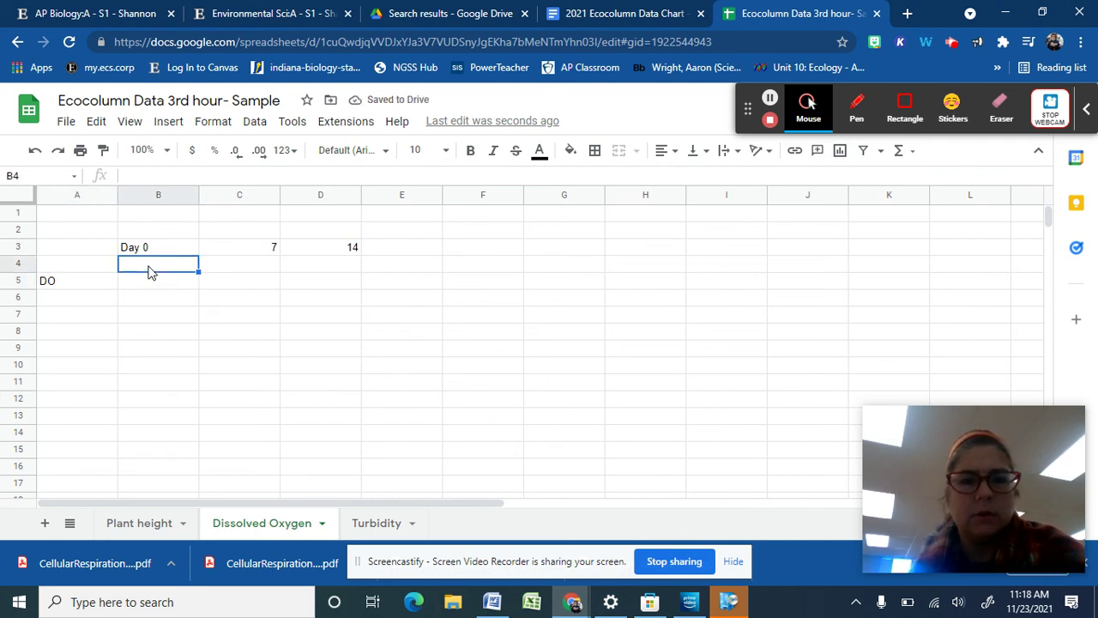
{"action": "left_click", "coordinate": [410, 251]}
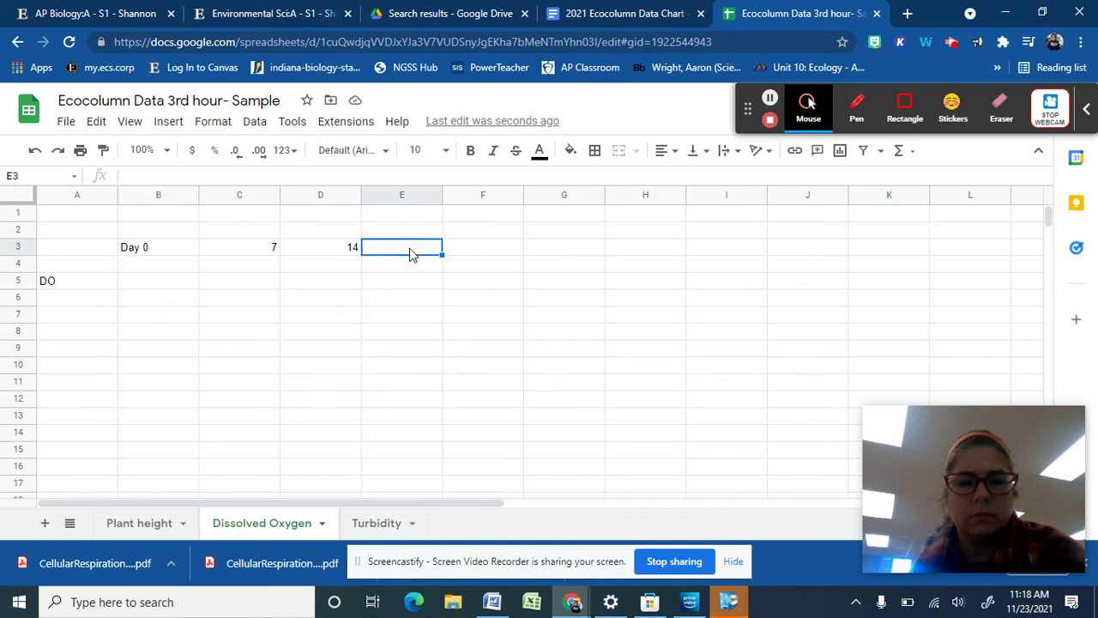
{"action": "type", "text": "16"}
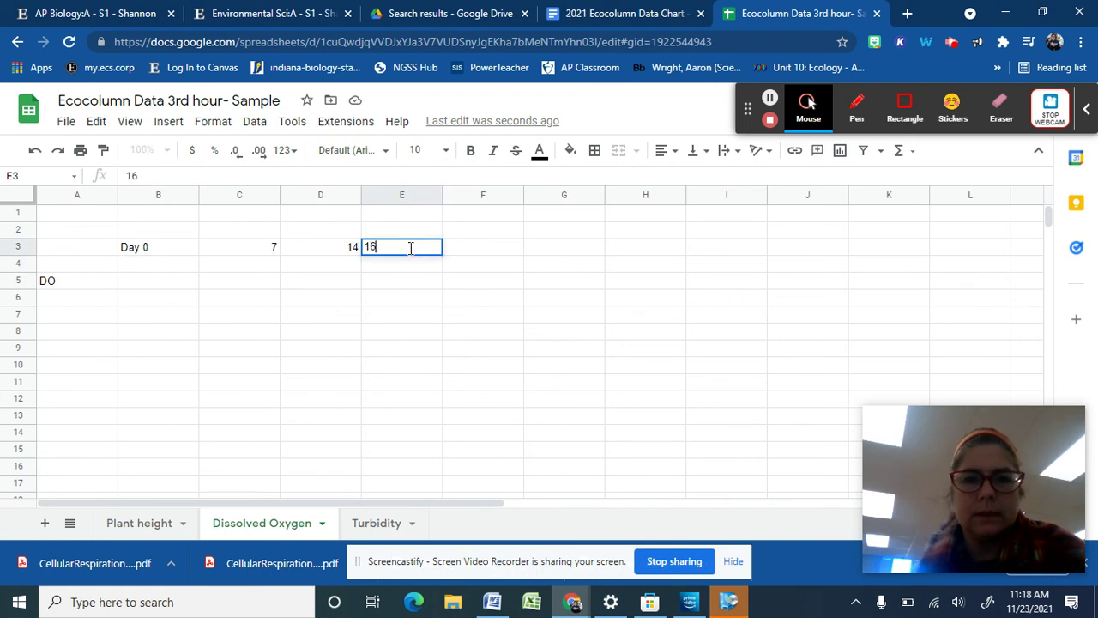
{"action": "left_click", "coordinate": [478, 249]}
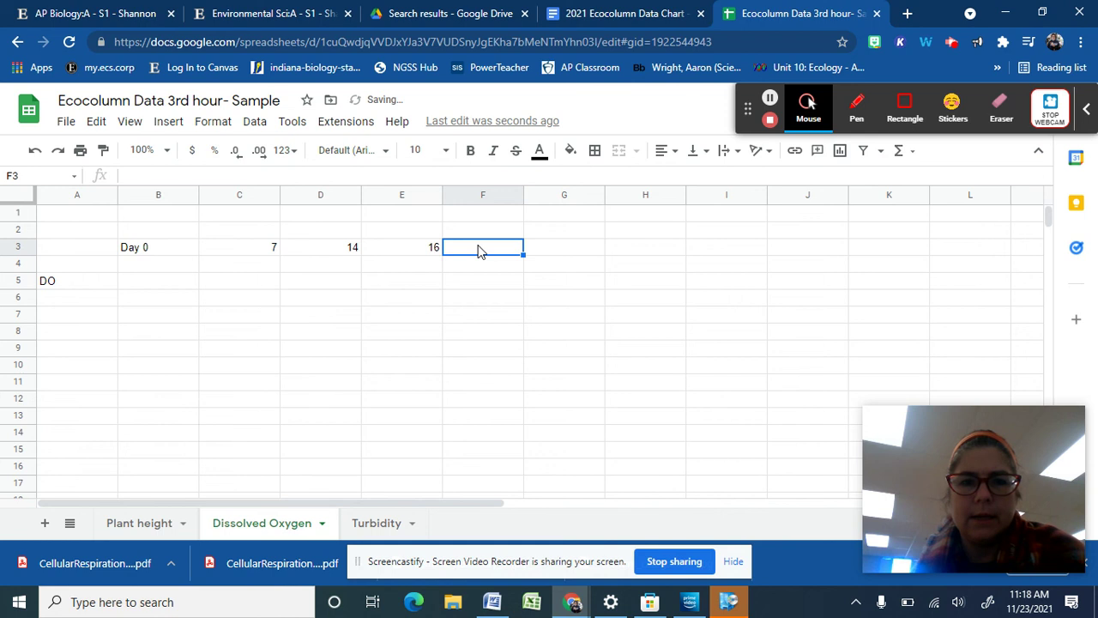
Step: Enter the day heading 30 in cell F3 of the Dissolved Oxygen sheet
{"action": "type", "text": "21"}
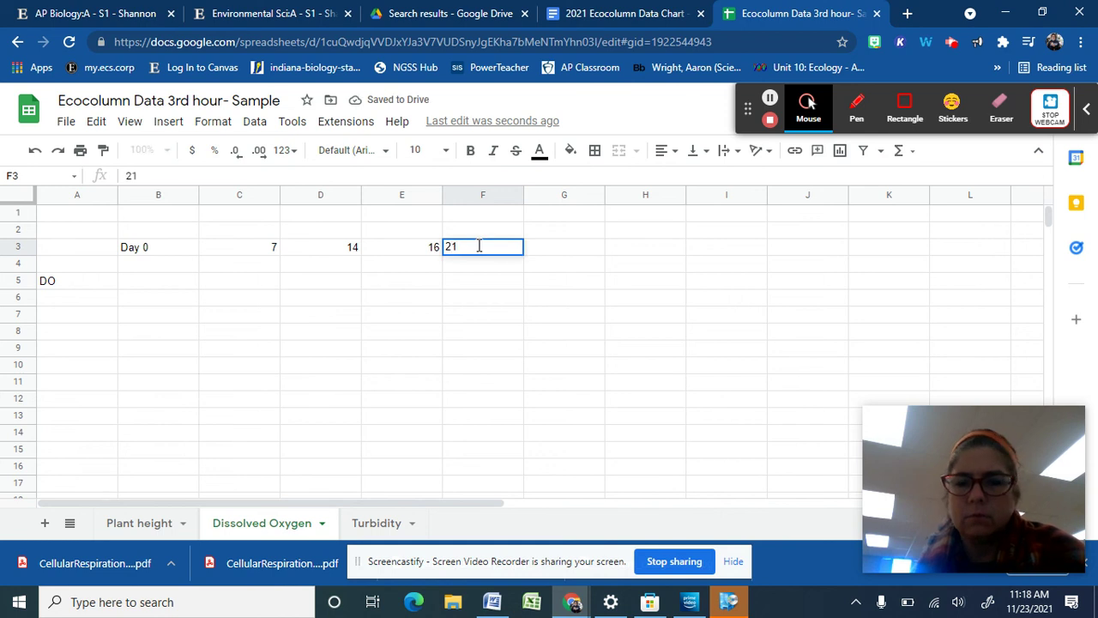
{"action": "type", "text": "20"}
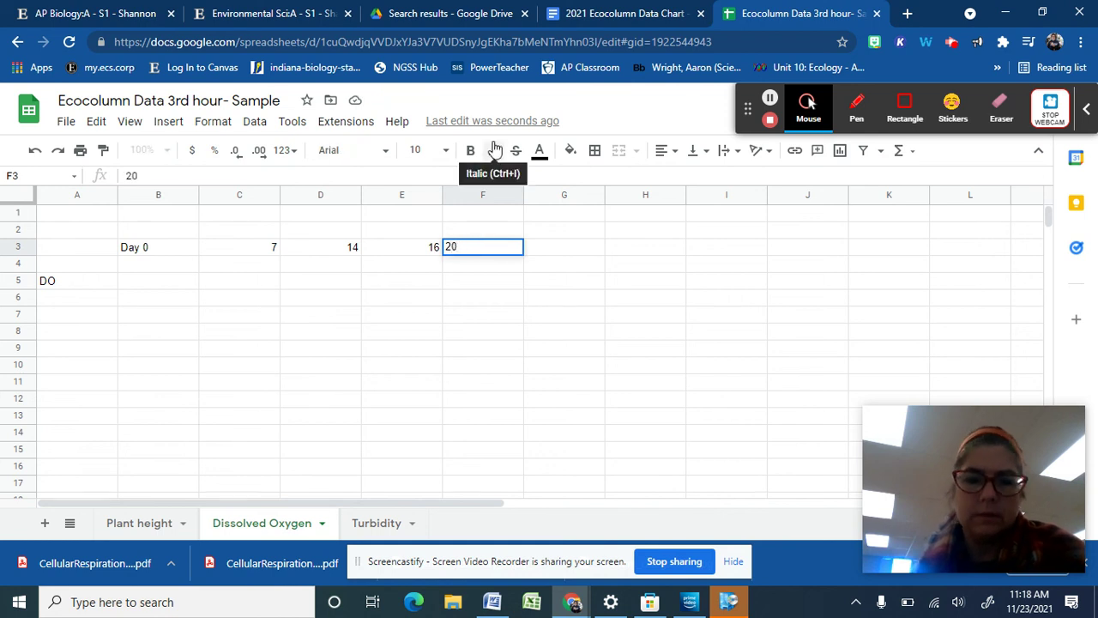
{"action": "key", "text": "BackSpace"}
{"action": "key", "text": "BackSpace"}
{"action": "type", "text": "3"}
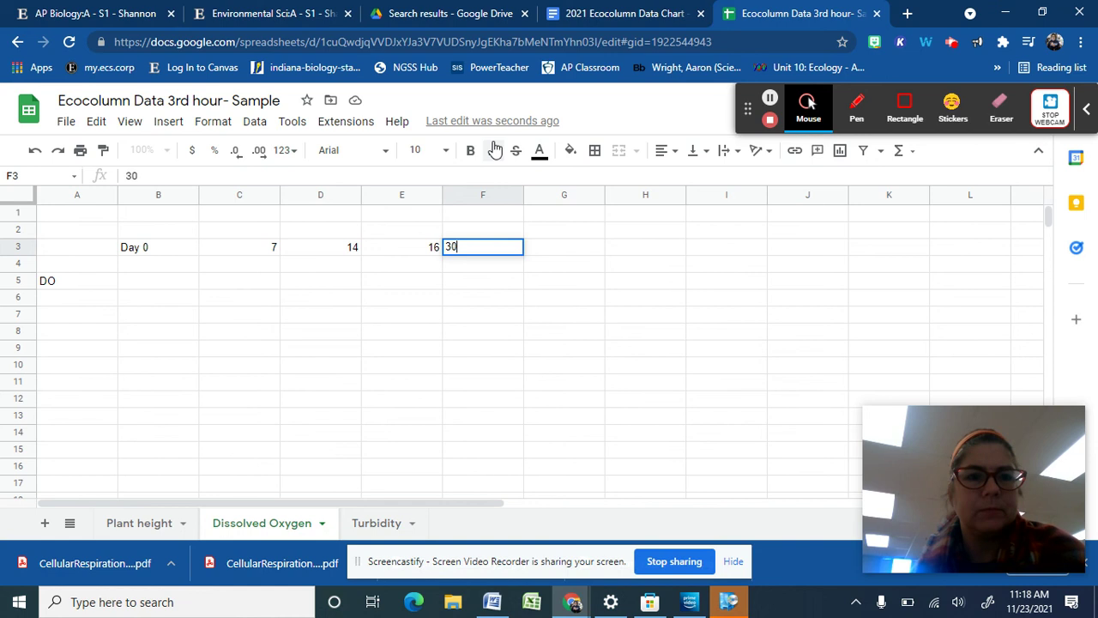
Step: Enter the dissolved oxygen values 0, 6, 6, 4 and 0 across cells B4 to F4, under the day headings
{"action": "left_click", "coordinate": [131, 261]}
{"action": "left_click", "coordinate": [139, 282]}
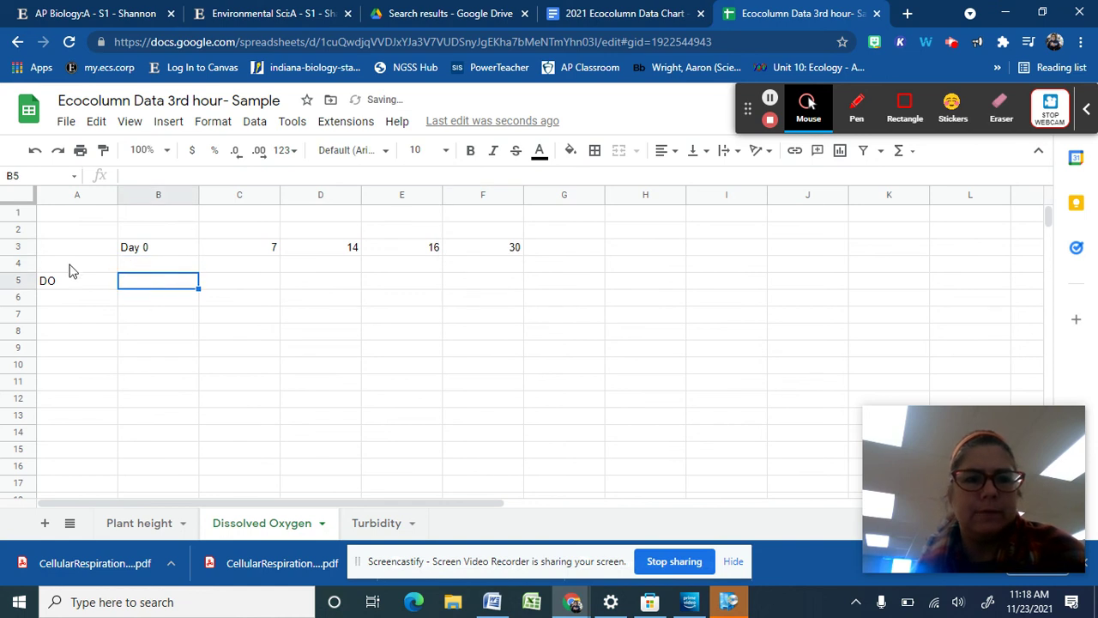
{"action": "left_click", "coordinate": [161, 267]}
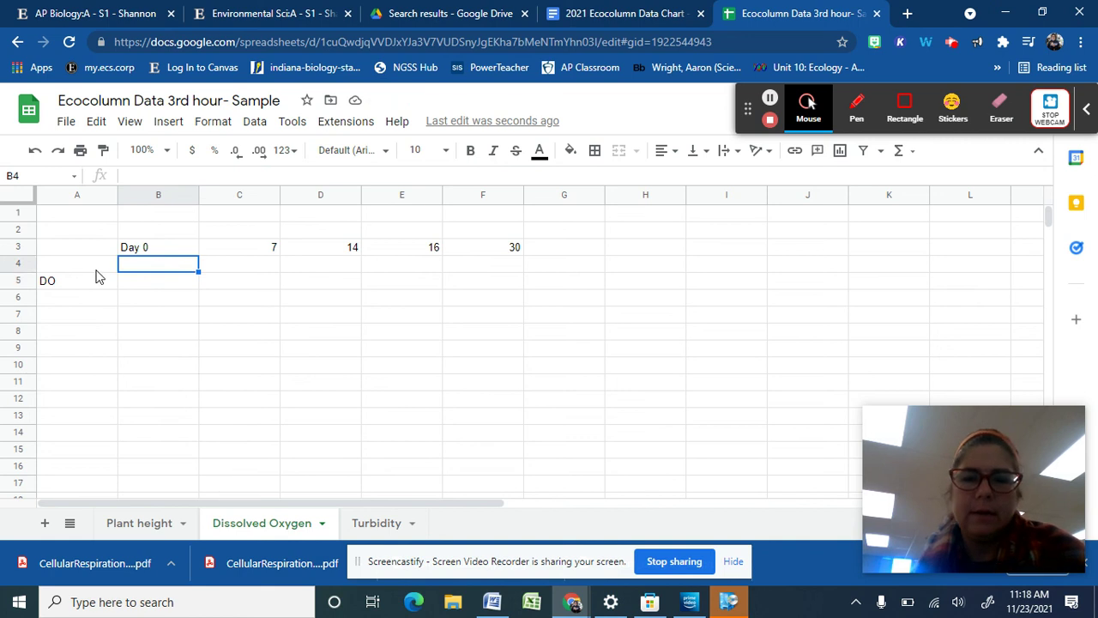
{"action": "type", "text": "0"}
{"action": "key", "text": "Tab"}
{"action": "type", "text": "6"}
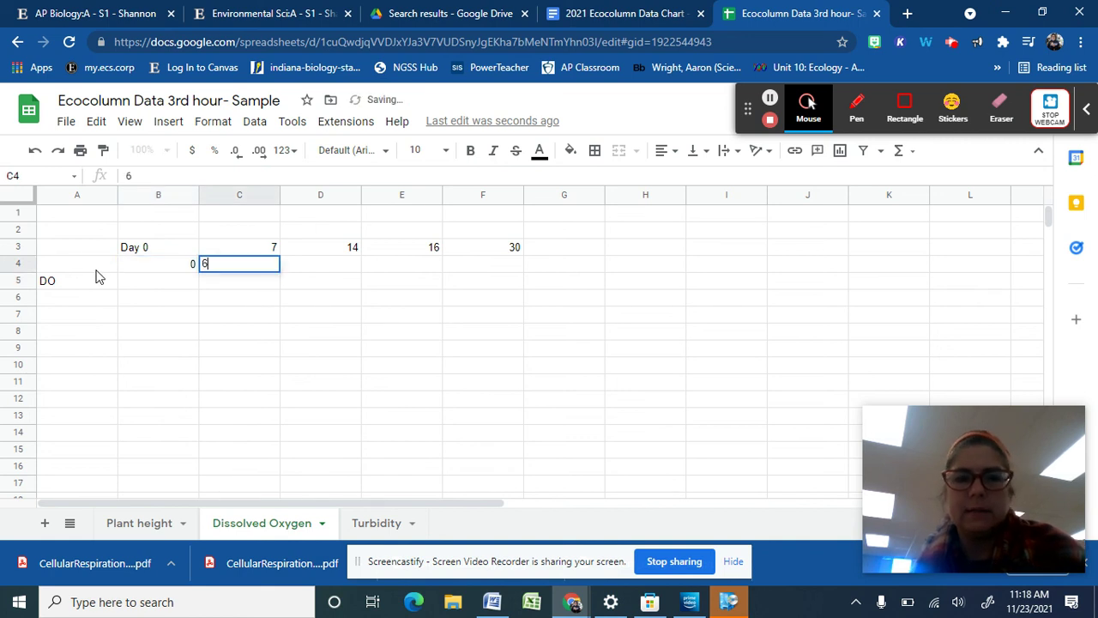
{"action": "key", "text": "Tab"}
{"action": "type", "text": "6"}
{"action": "key", "text": "Tab"}
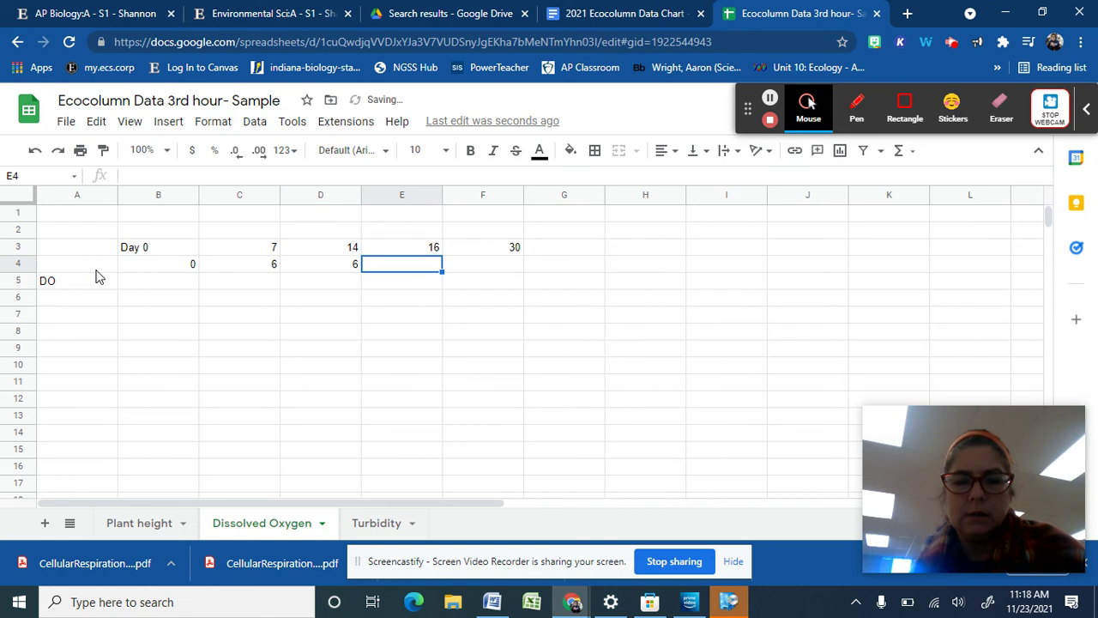
{"action": "type", "text": "4"}
{"action": "key", "text": "Tab"}
{"action": "type", "text": "0"}
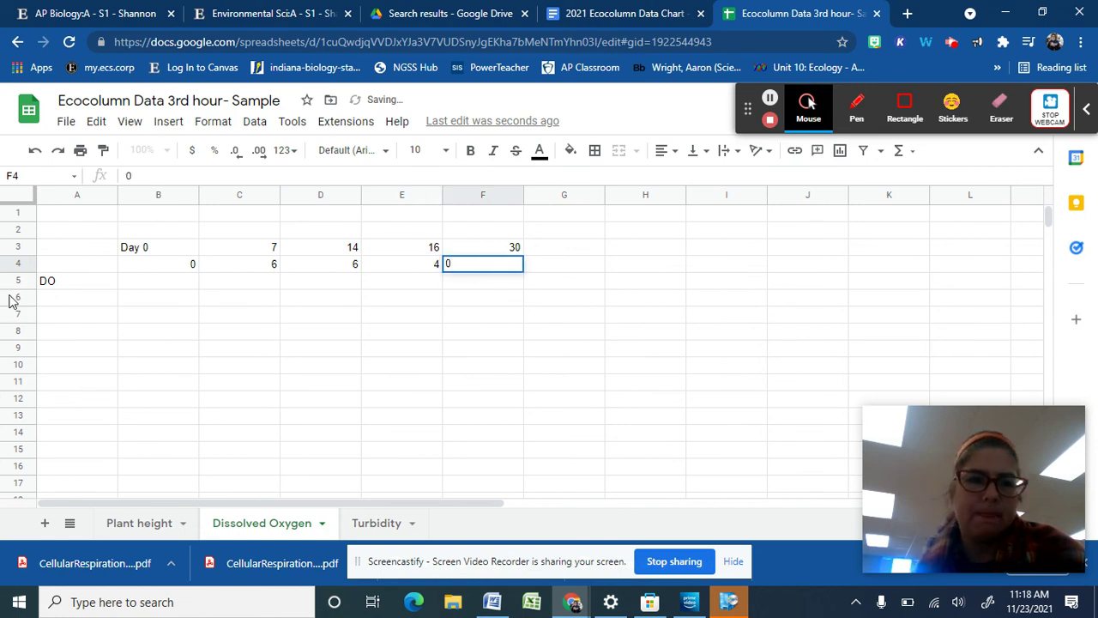
Step: Clear the "DO" label from cell A5 and enter it in cell A4 beside the oxygen values
{"action": "left_click", "coordinate": [54, 282]}
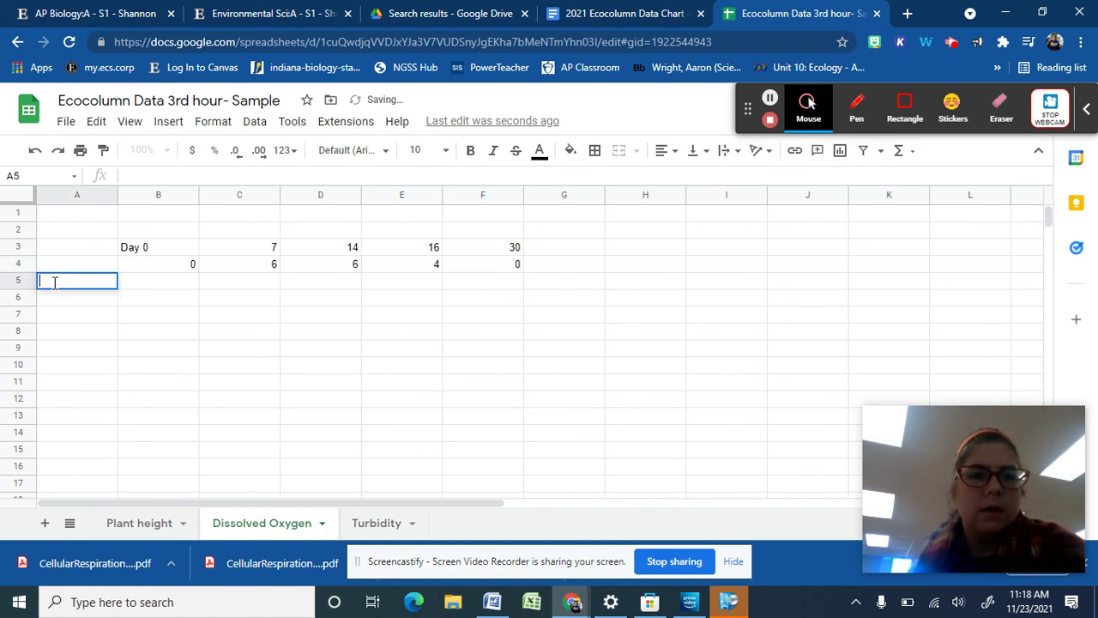
{"action": "left_click", "coordinate": [61, 263]}
{"action": "type", "text": "DO"}
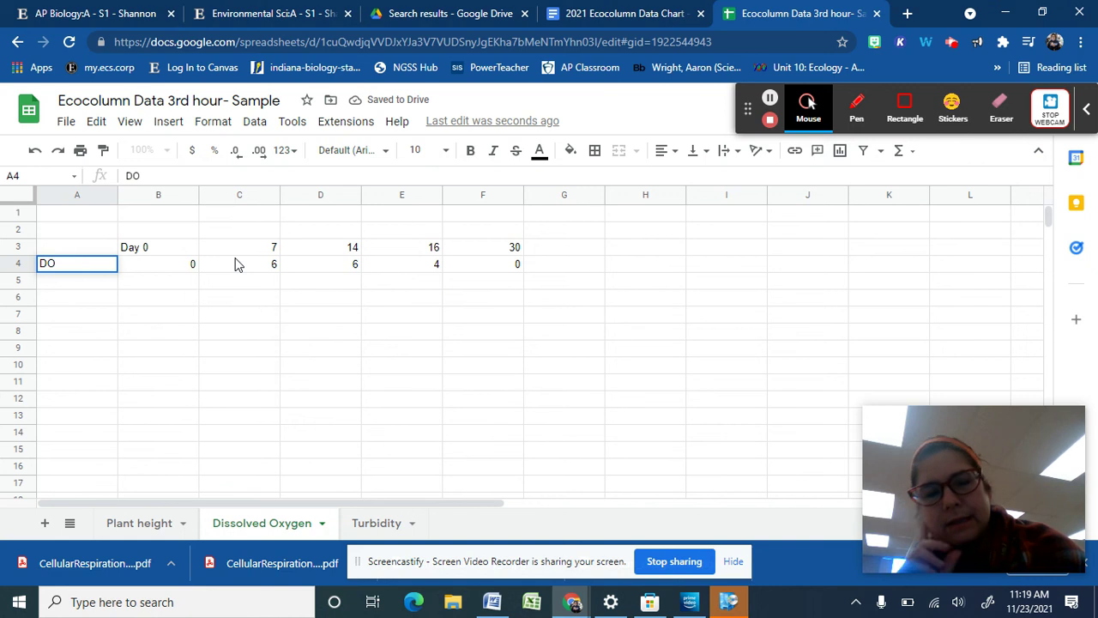
{"action": "left_click", "coordinate": [297, 231]}
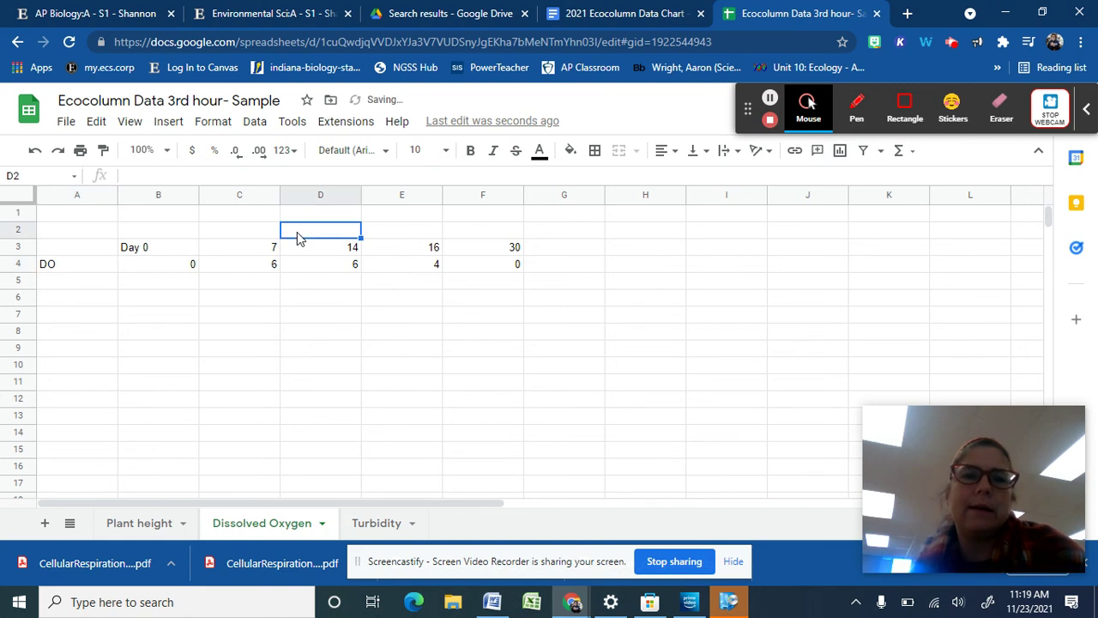
Step: Add the unit to the row label in cell A4 so that it reads "DO (ppm)"
{"action": "left_click", "coordinate": [86, 266]}
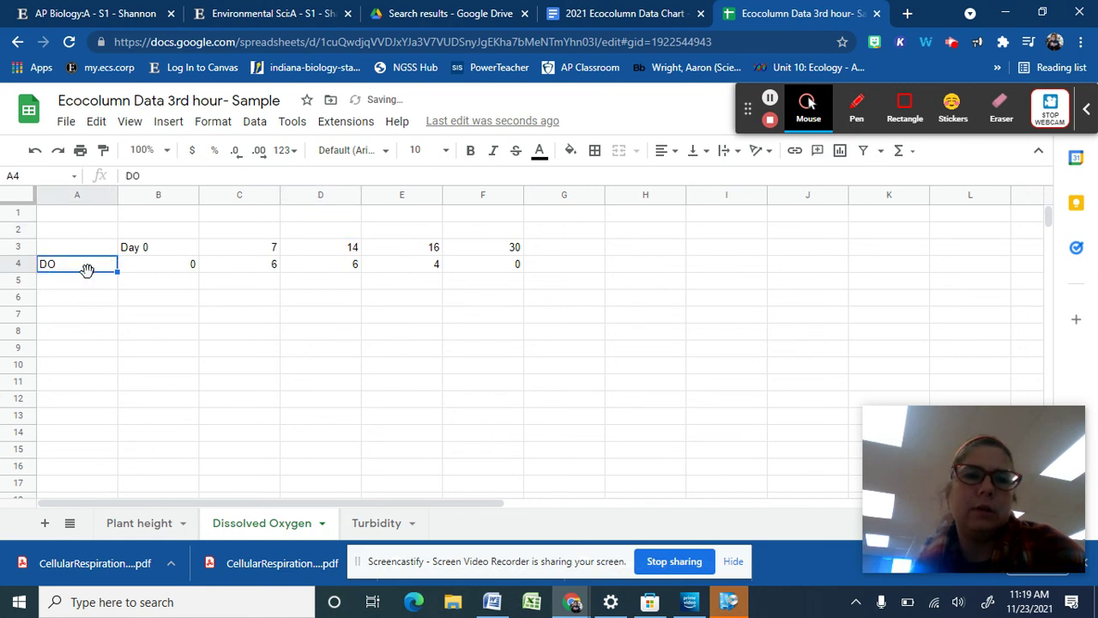
{"action": "left_click", "coordinate": [171, 175]}
{"action": "type", "text": "(ppm)"}
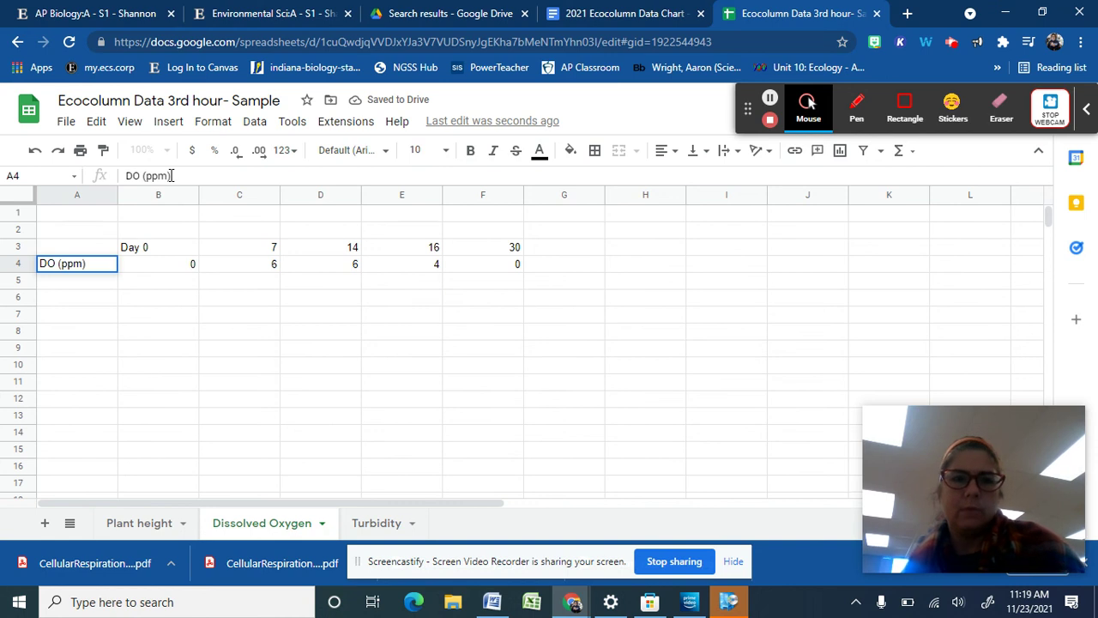
{"action": "left_click", "coordinate": [239, 247]}
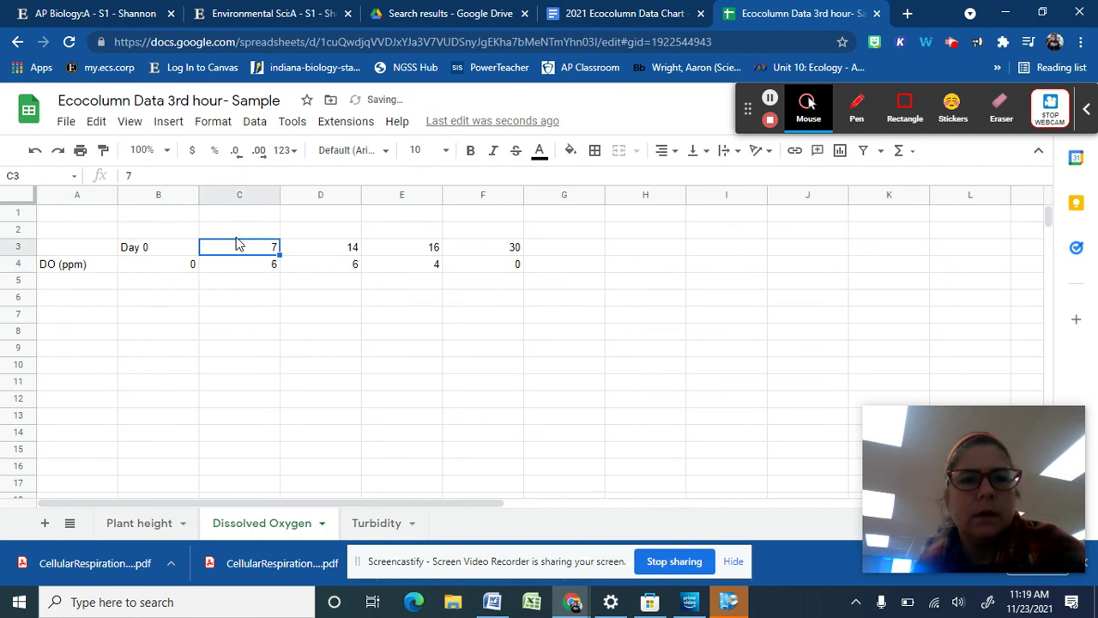
Step: Remove the word "Day" from the heading in cell B3, leaving only the number 0
{"action": "left_click", "coordinate": [158, 251]}
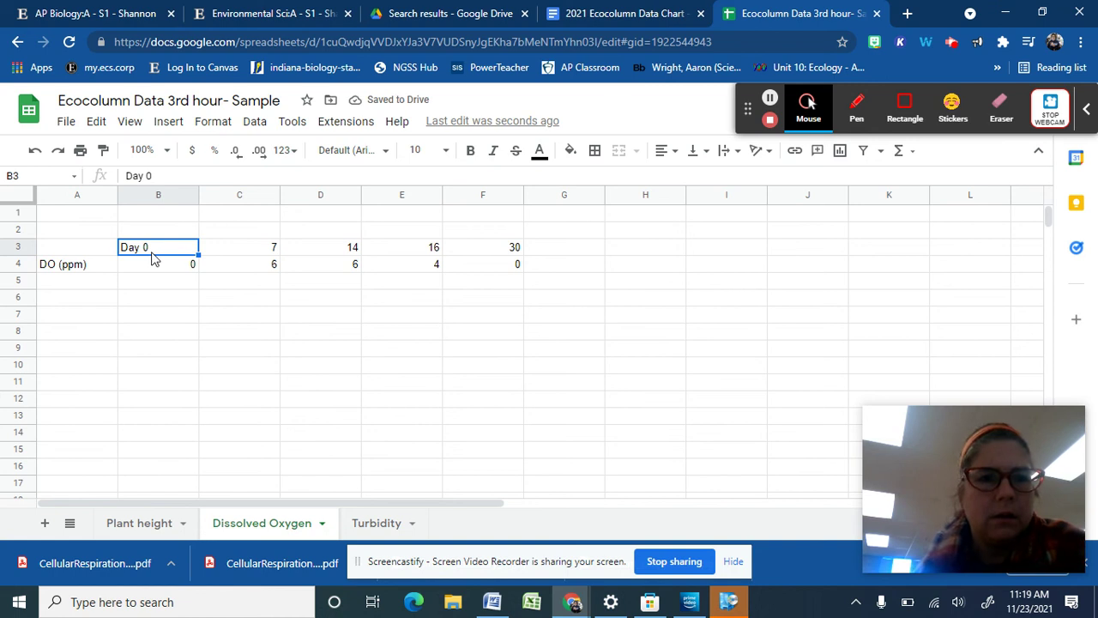
{"action": "left_click", "coordinate": [148, 177]}
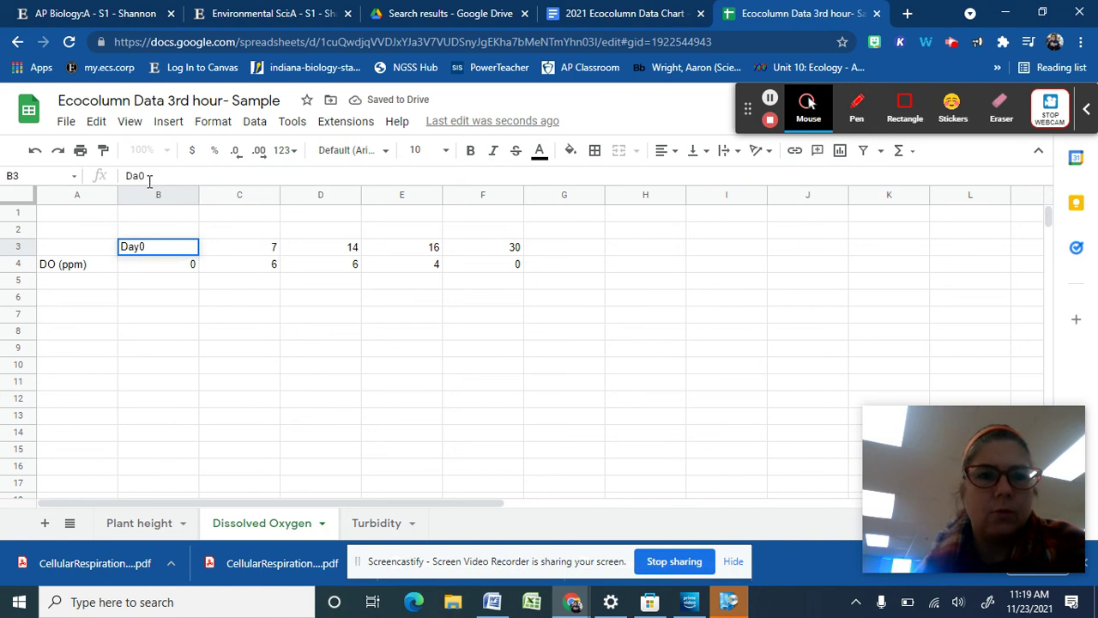
{"action": "key", "text": "BackSpace"}
{"action": "key", "text": "BackSpace"}
Step: Enter the heading "Number of Days that have passed" in cell D2 above the day numbers
{"action": "left_click", "coordinate": [317, 230]}
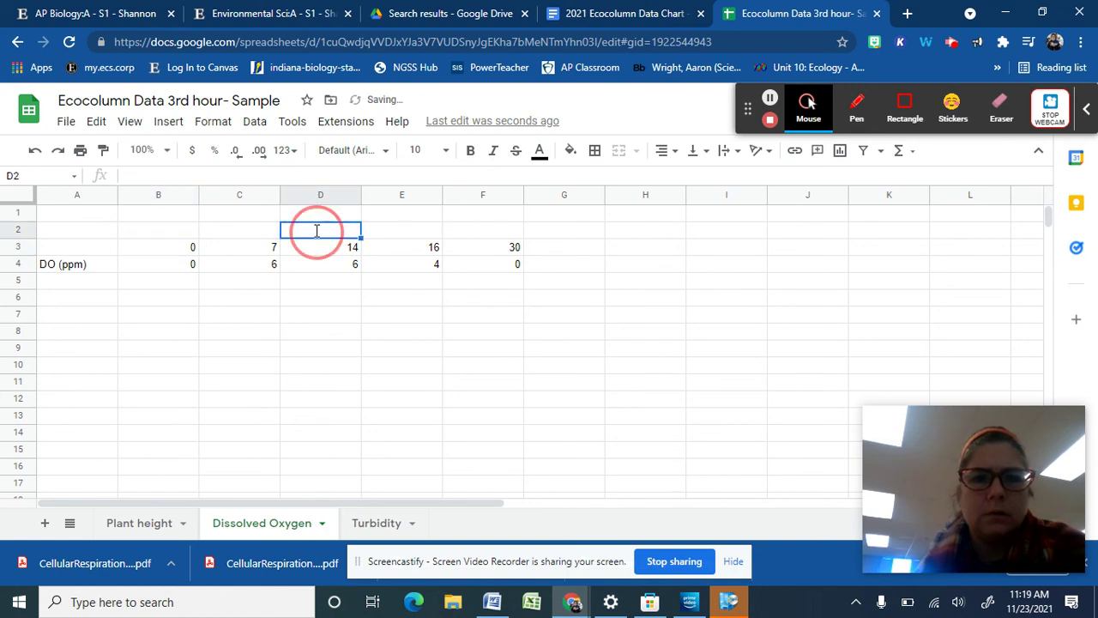
{"action": "type", "text": "Number of Da"}
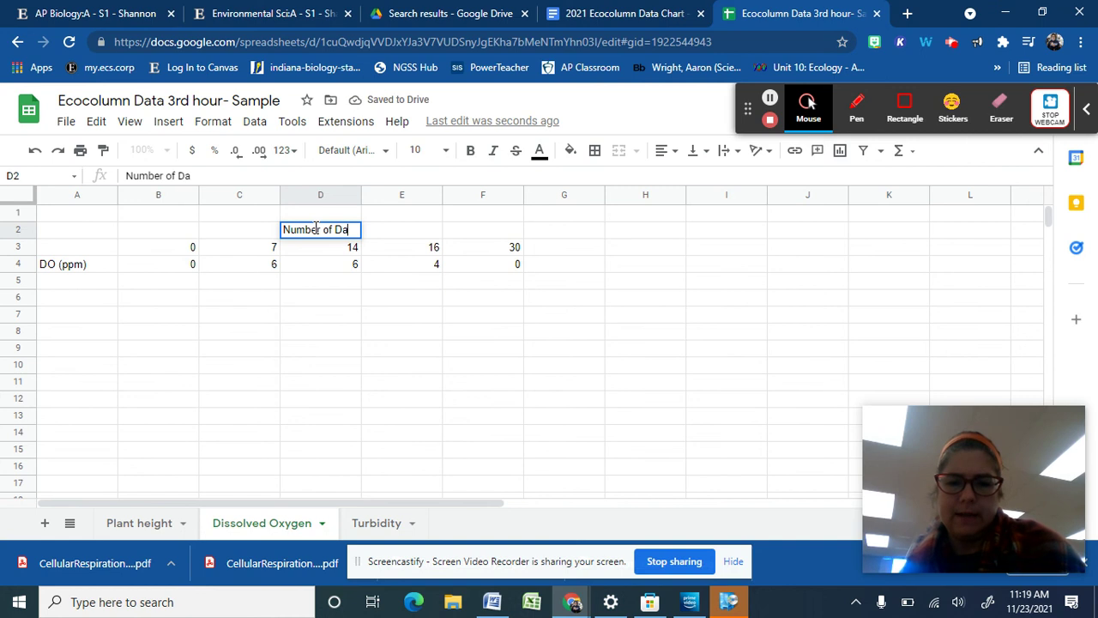
{"action": "type", "text": "ys that have  pass"}
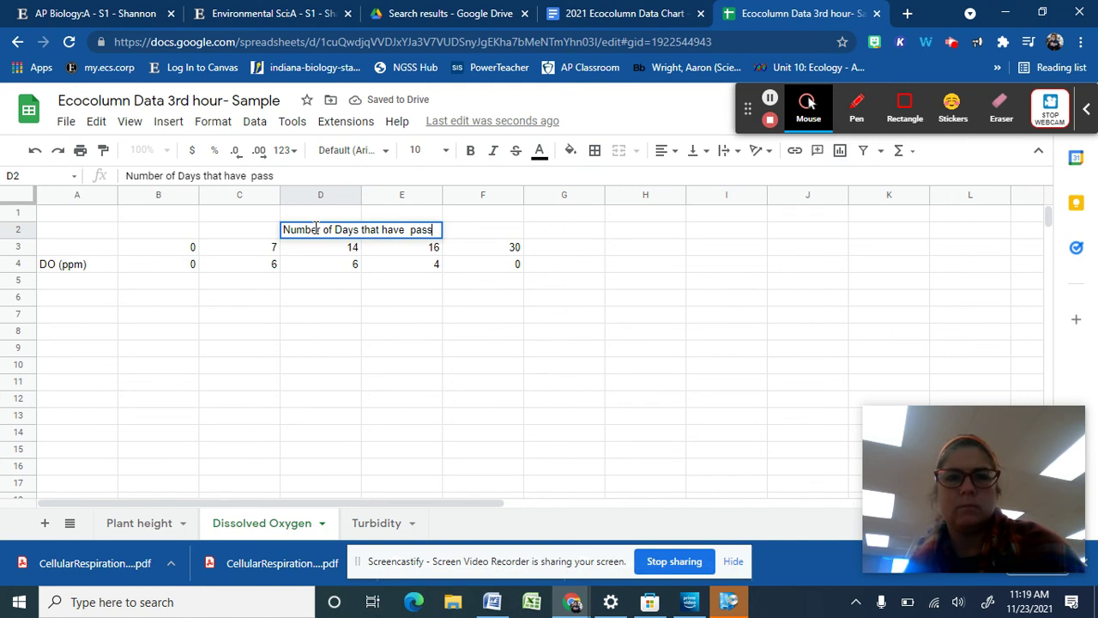
{"action": "type", "text": "ed"}
{"action": "left_click", "coordinate": [310, 261]}
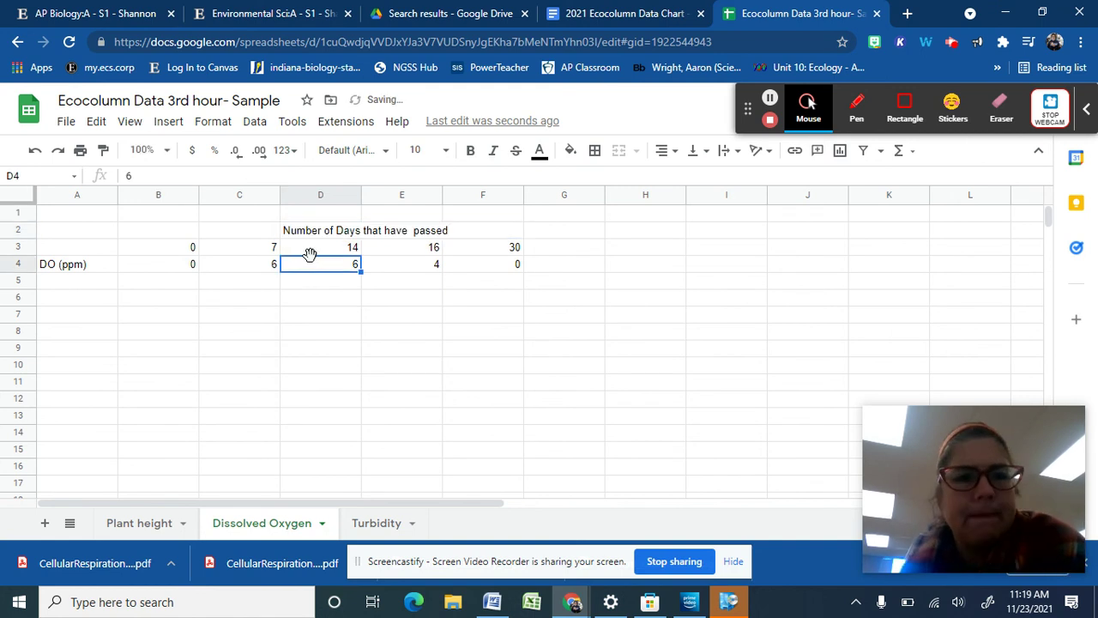
Step: Apply all borders to the day and oxygen cells B3:F4
{"action": "left_click_drag", "start_coordinate": [196, 248], "coordinate": [494, 262]}
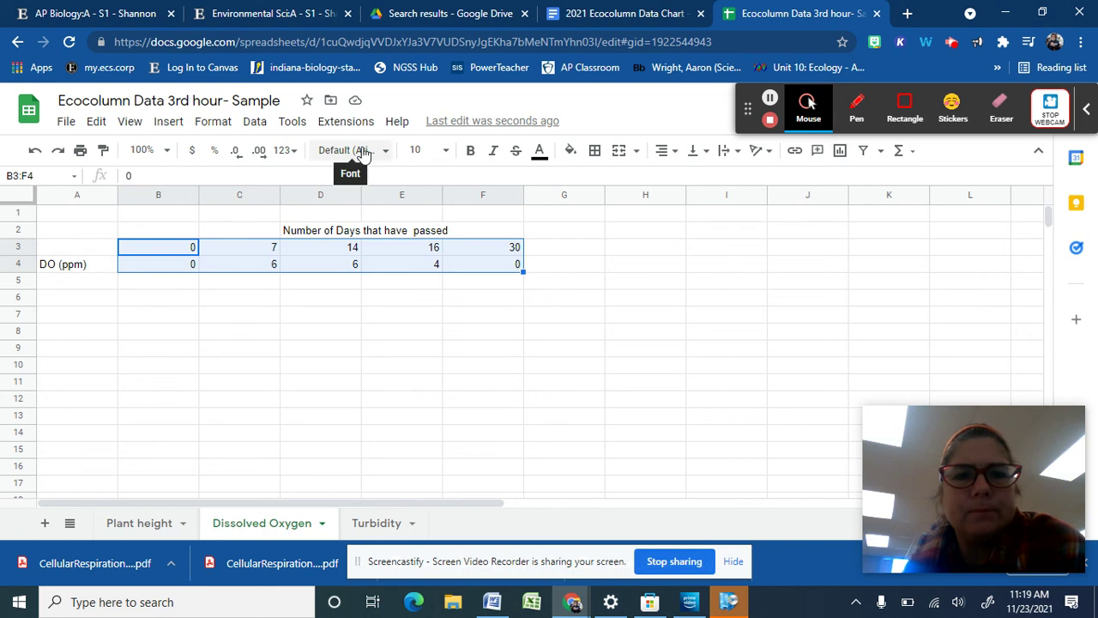
{"action": "left_click", "coordinate": [596, 153]}
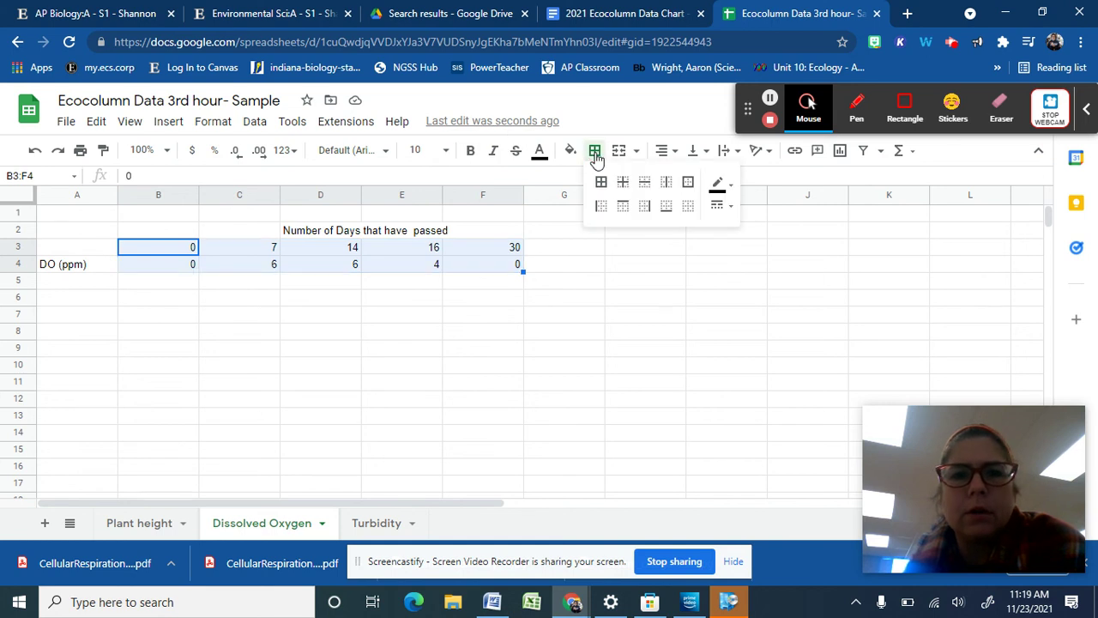
{"action": "left_click", "coordinate": [602, 182]}
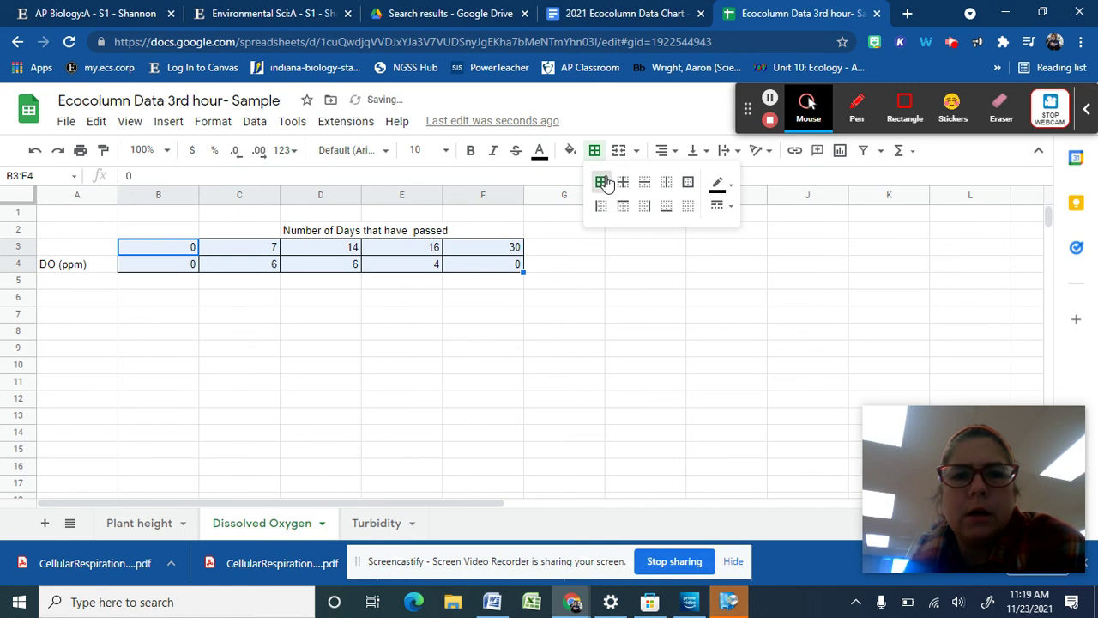
{"action": "left_click", "coordinate": [580, 271]}
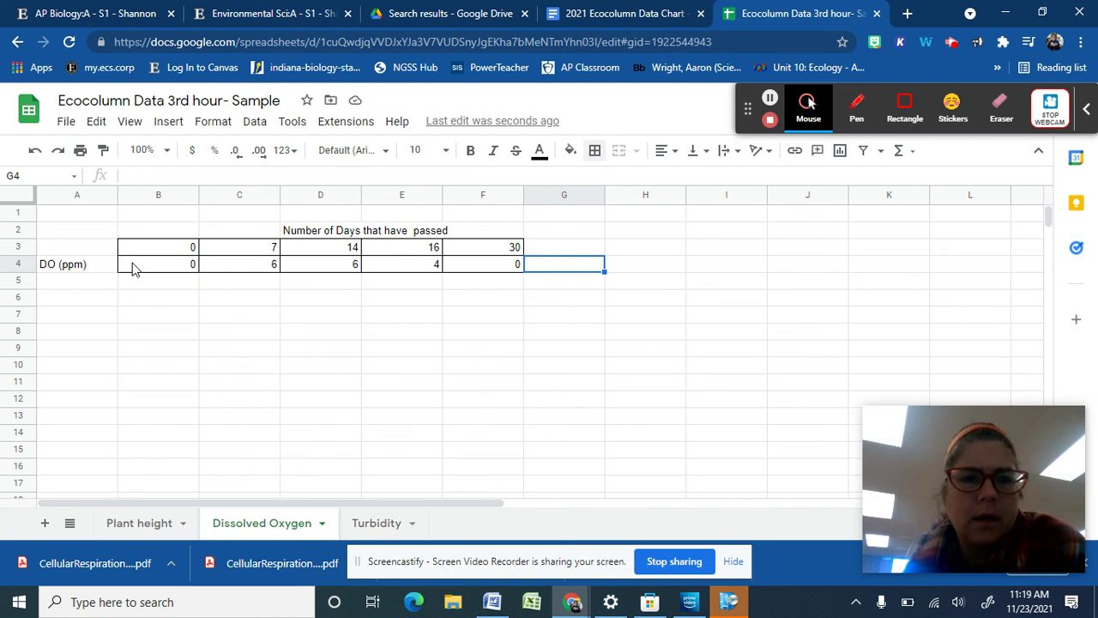
Step: Fill the day number cells B3:F3 with light purple
{"action": "left_click_drag", "start_coordinate": [135, 266], "coordinate": [178, 254]}
{"action": "left_click", "coordinate": [470, 251]}
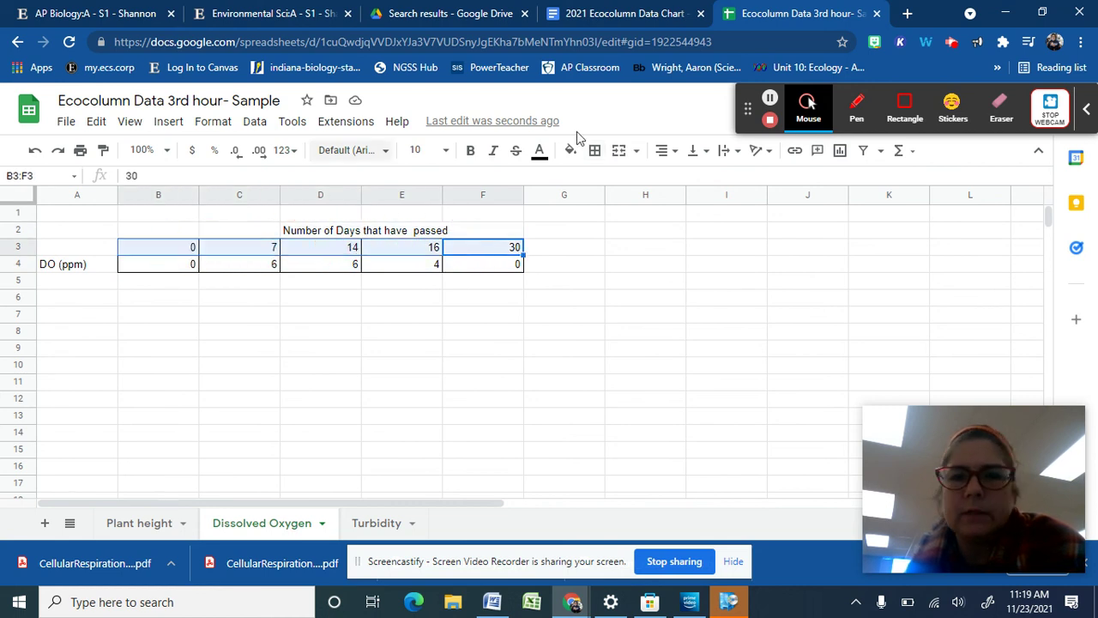
{"action": "left_click", "coordinate": [570, 151]}
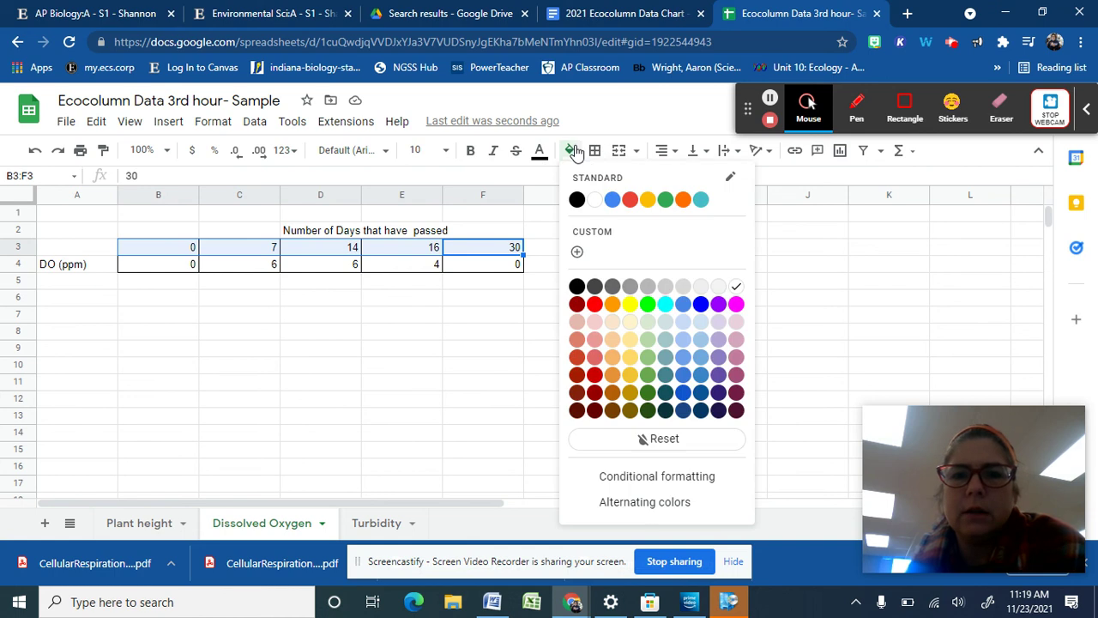
{"action": "left_click", "coordinate": [720, 323]}
{"action": "left_click", "coordinate": [614, 297]}
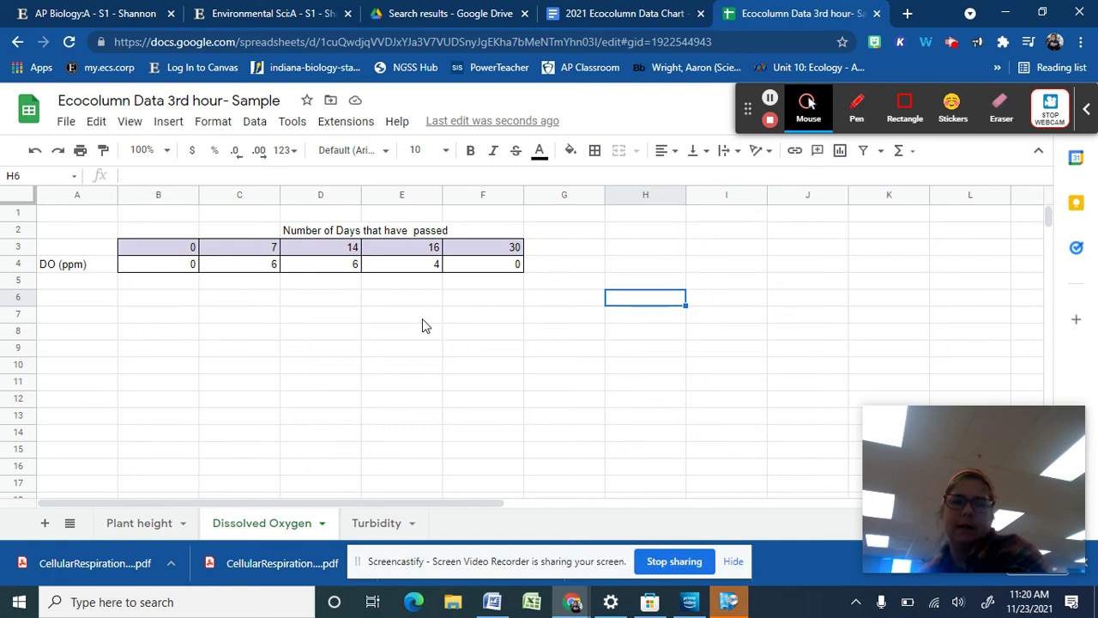
Step: Open the Plant height sheet and compare the original plant height table with the alternative setup beside it
{"action": "left_click", "coordinate": [376, 524]}
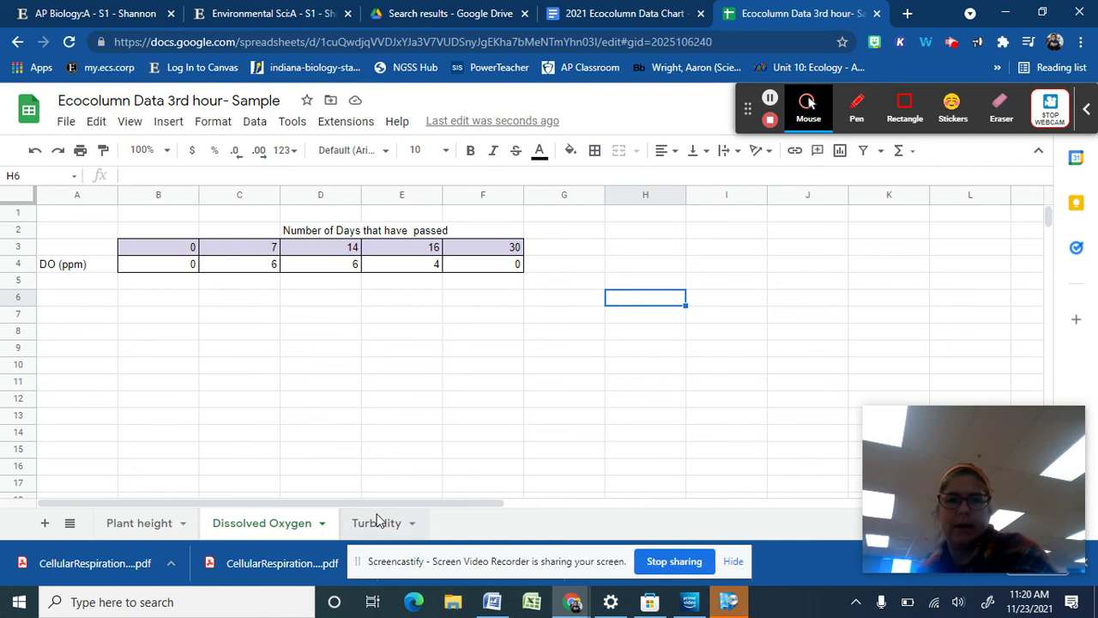
{"action": "left_click", "coordinate": [146, 525]}
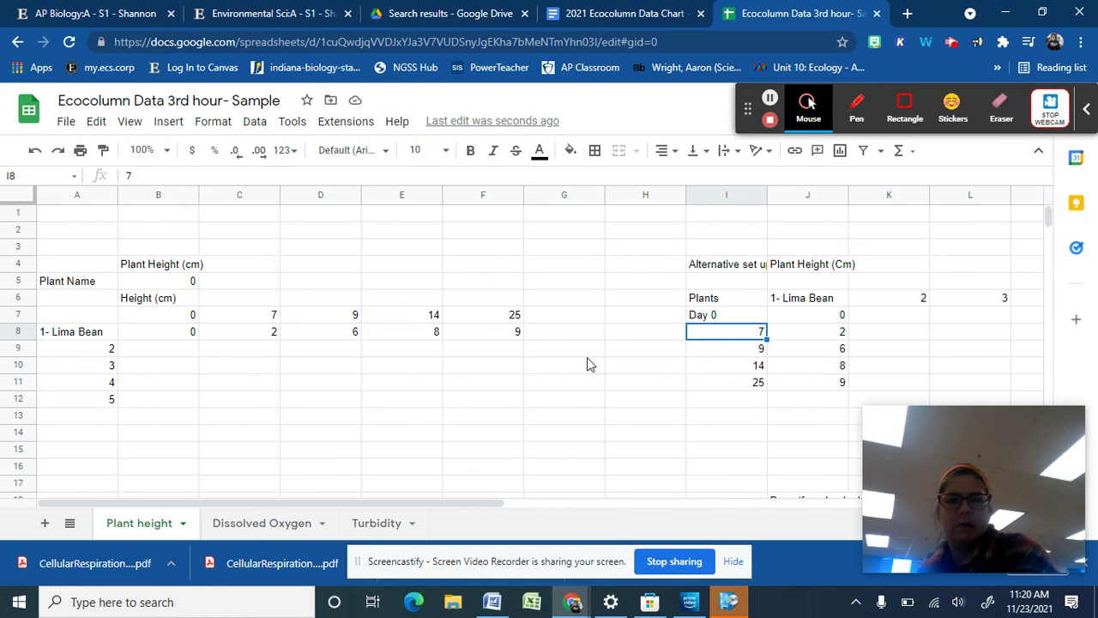
{"action": "left_click", "coordinate": [811, 315]}
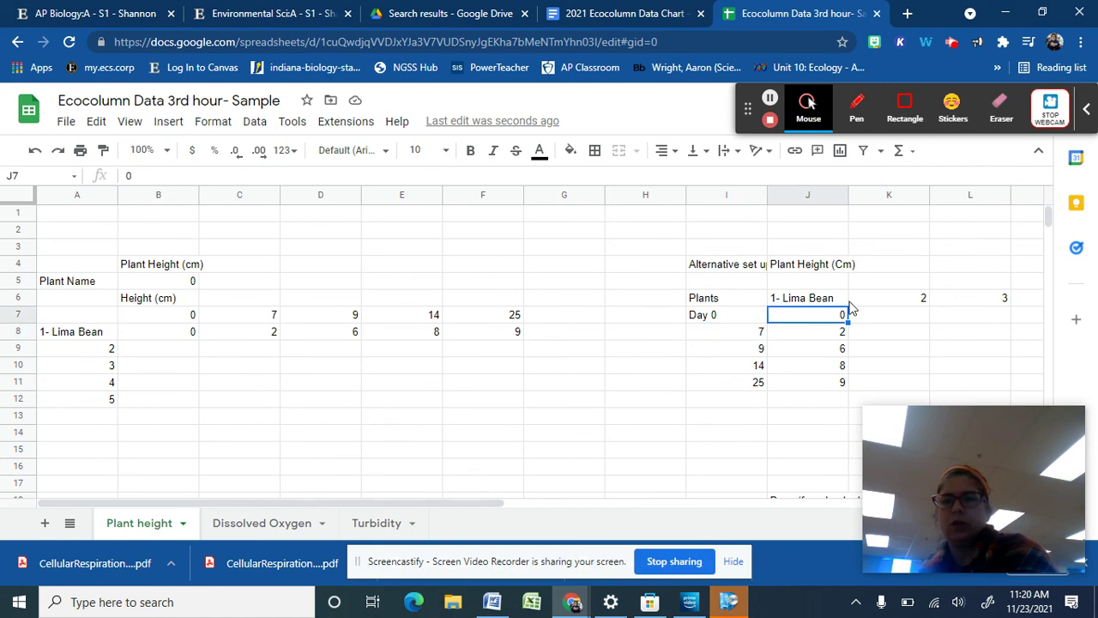
{"action": "left_click", "coordinate": [785, 269]}
{"action": "left_click", "coordinate": [760, 300]}
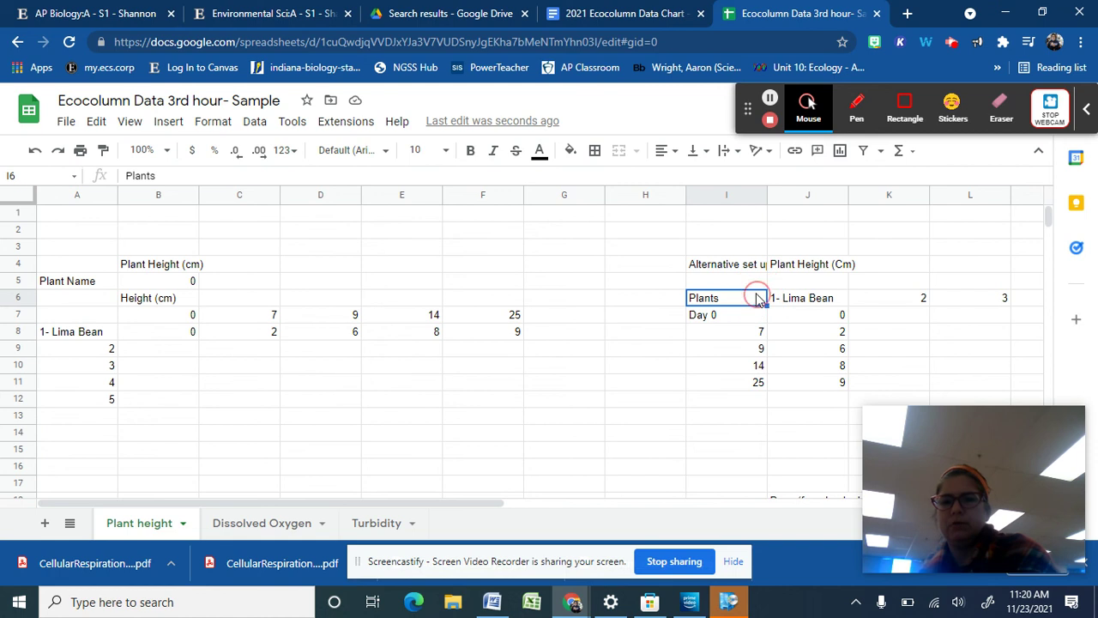
{"action": "left_click", "coordinate": [893, 297]}
{"action": "scroll", "coordinate": [892, 297], "scroll_direction": "right", "scroll_amount": 2}
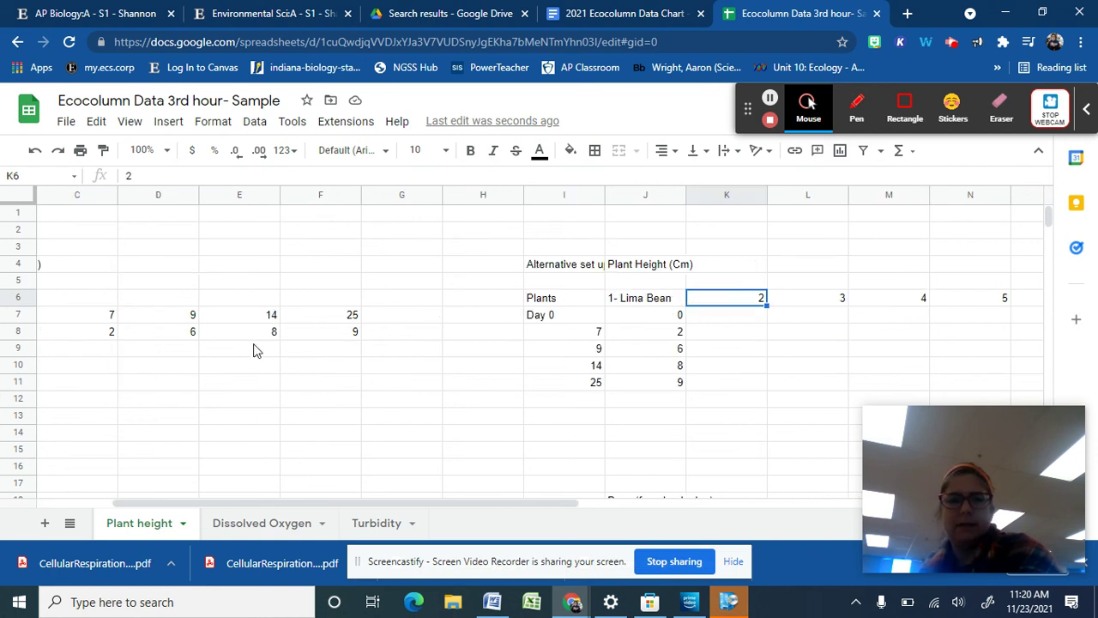
{"action": "scroll", "coordinate": [817, 296], "scroll_direction": "left", "scroll_amount": 2}
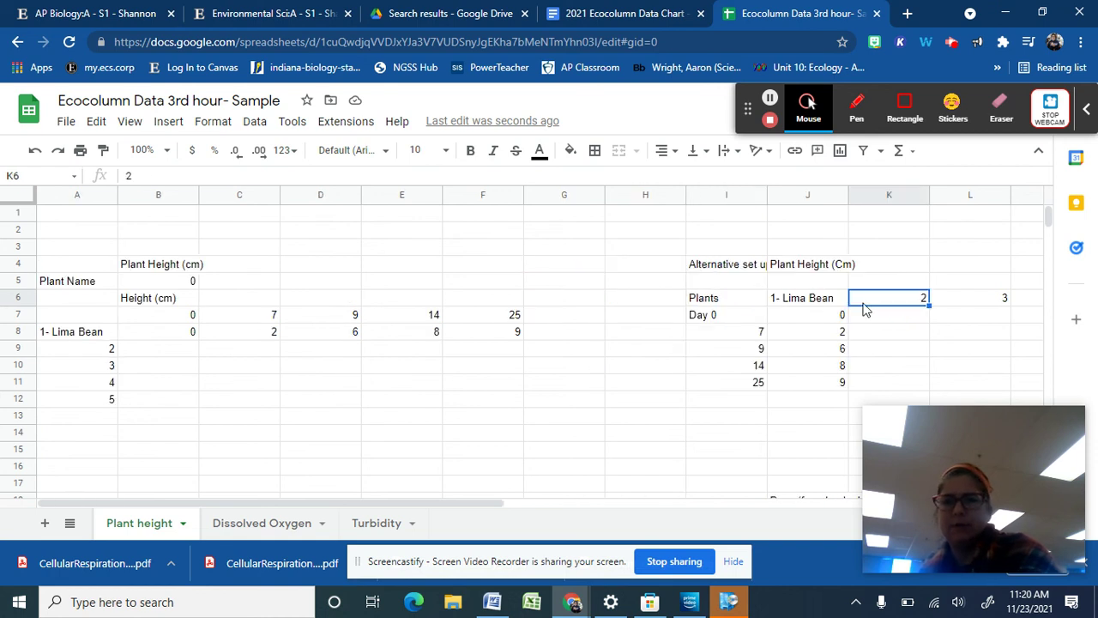
{"action": "scroll", "coordinate": [865, 311], "scroll_direction": "right", "scroll_amount": 2}
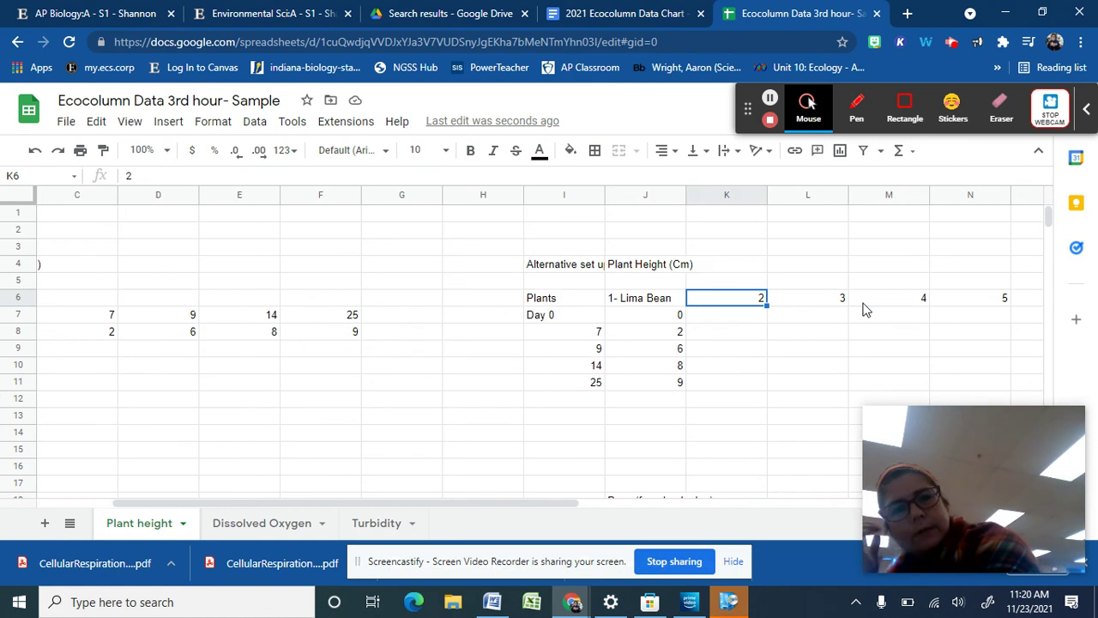
{"action": "scroll", "coordinate": [470, 397], "scroll_direction": "left", "scroll_amount": 2}
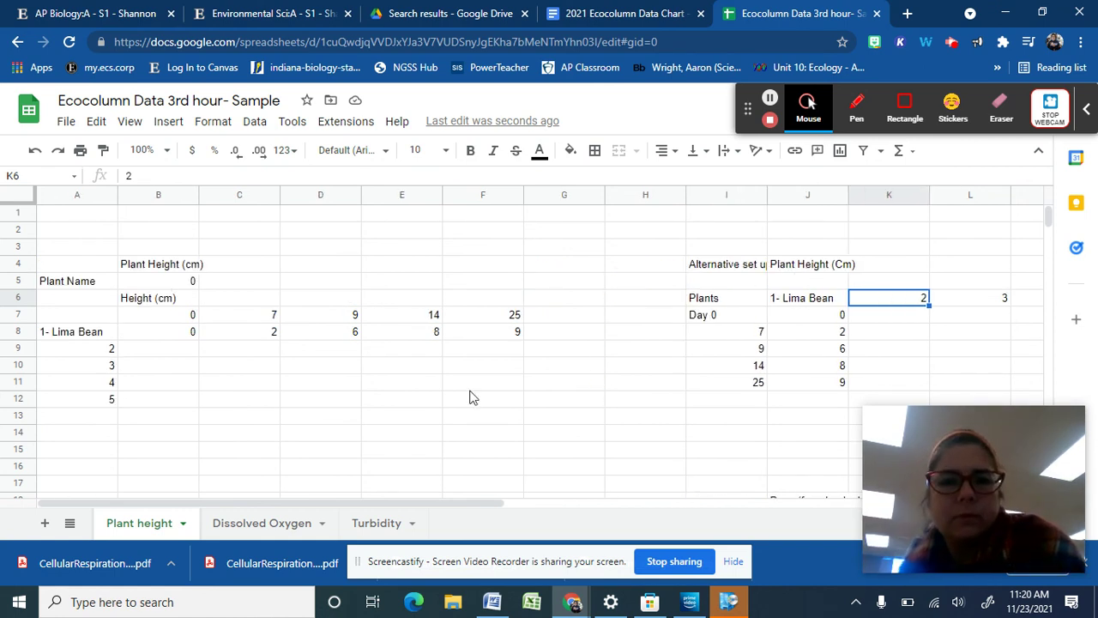
{"action": "scroll", "coordinate": [245, 354], "scroll_direction": "down", "scroll_amount": 1}
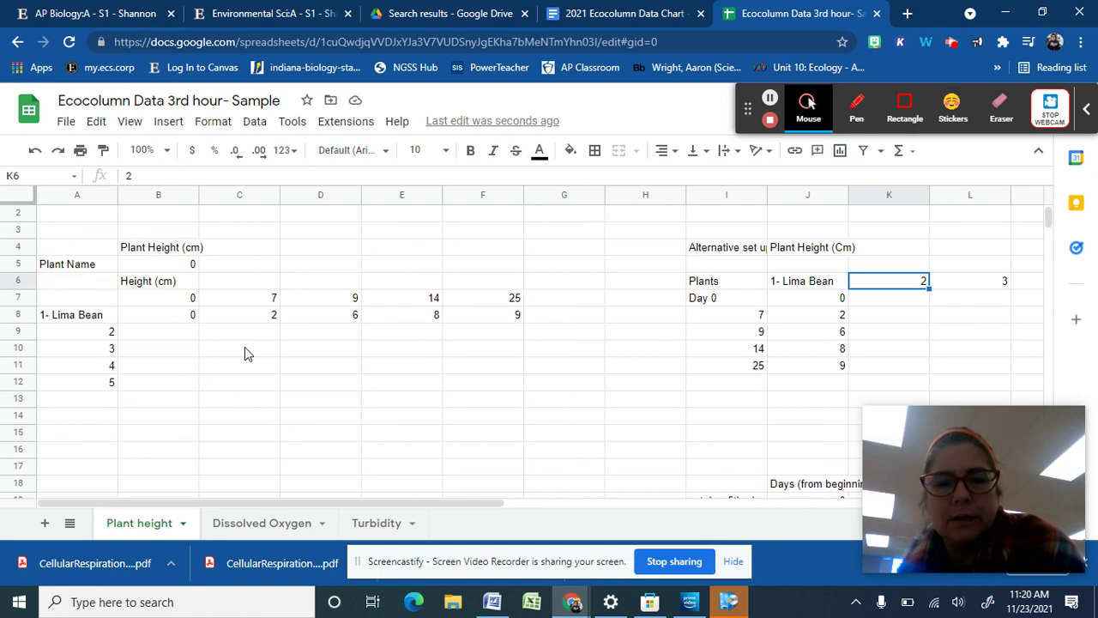
{"action": "scroll", "coordinate": [360, 356], "scroll_direction": "up", "scroll_amount": 1}
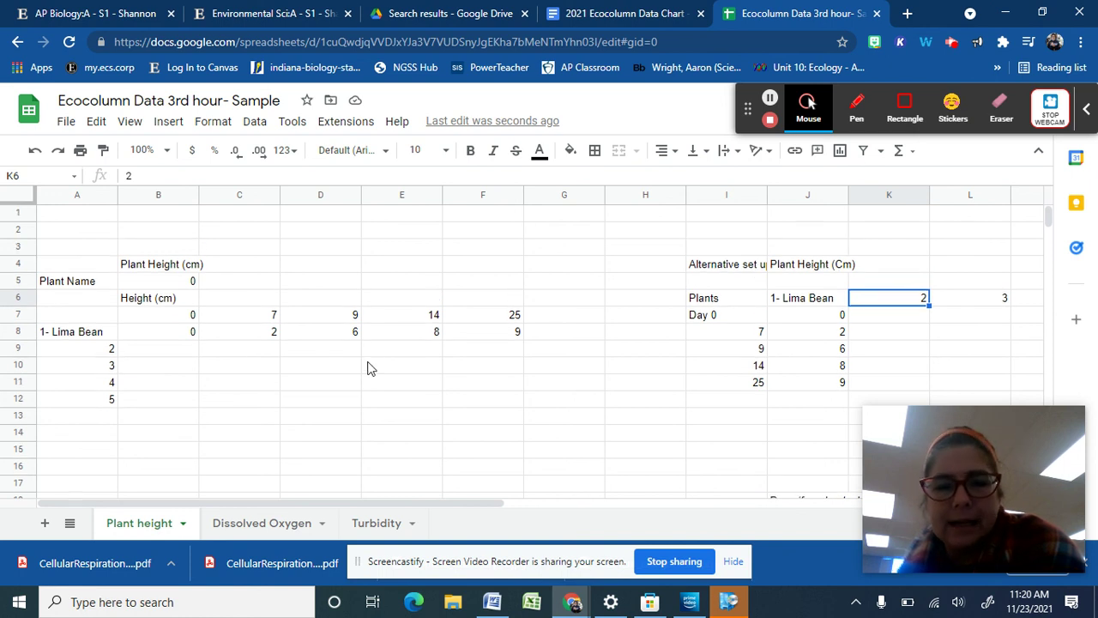